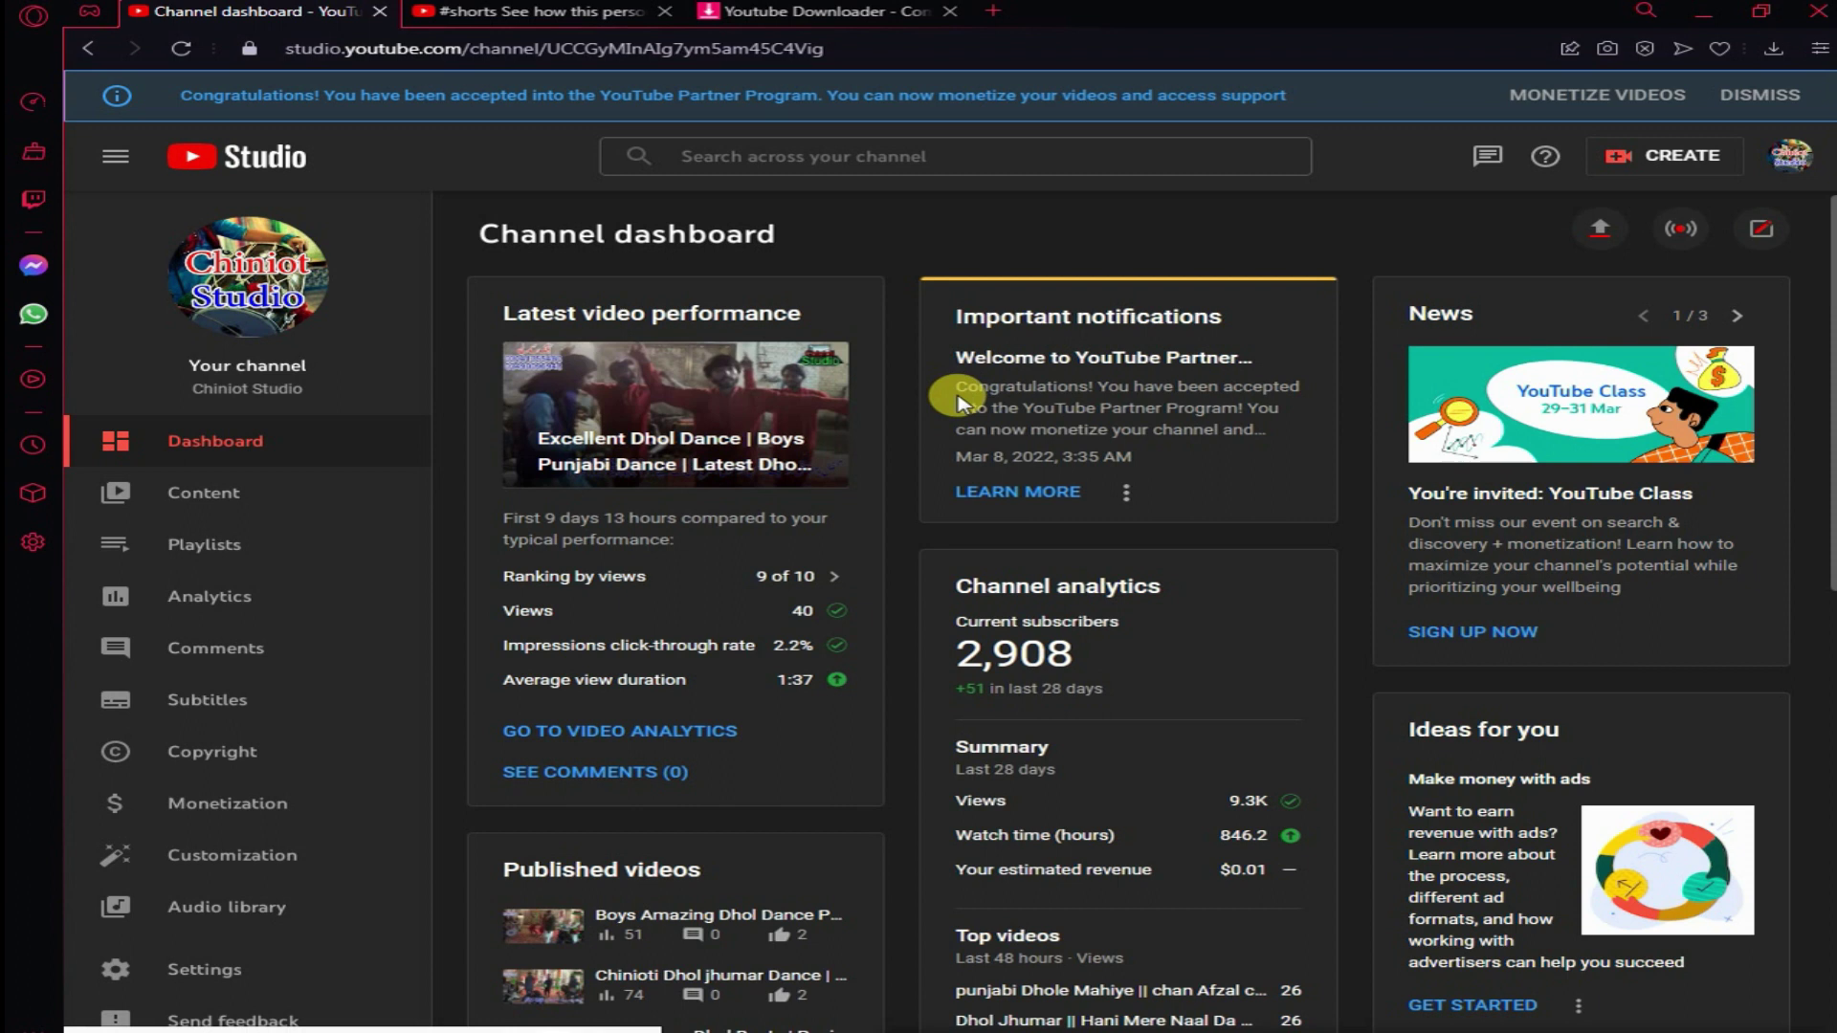
- Review the Partner Program acceptance notice, the channel's copyright and monetization pages, and the approval e-mail
{"action": "left_click_drag", "start_coordinate": [1211, 320], "coordinate": [1211, 409]}
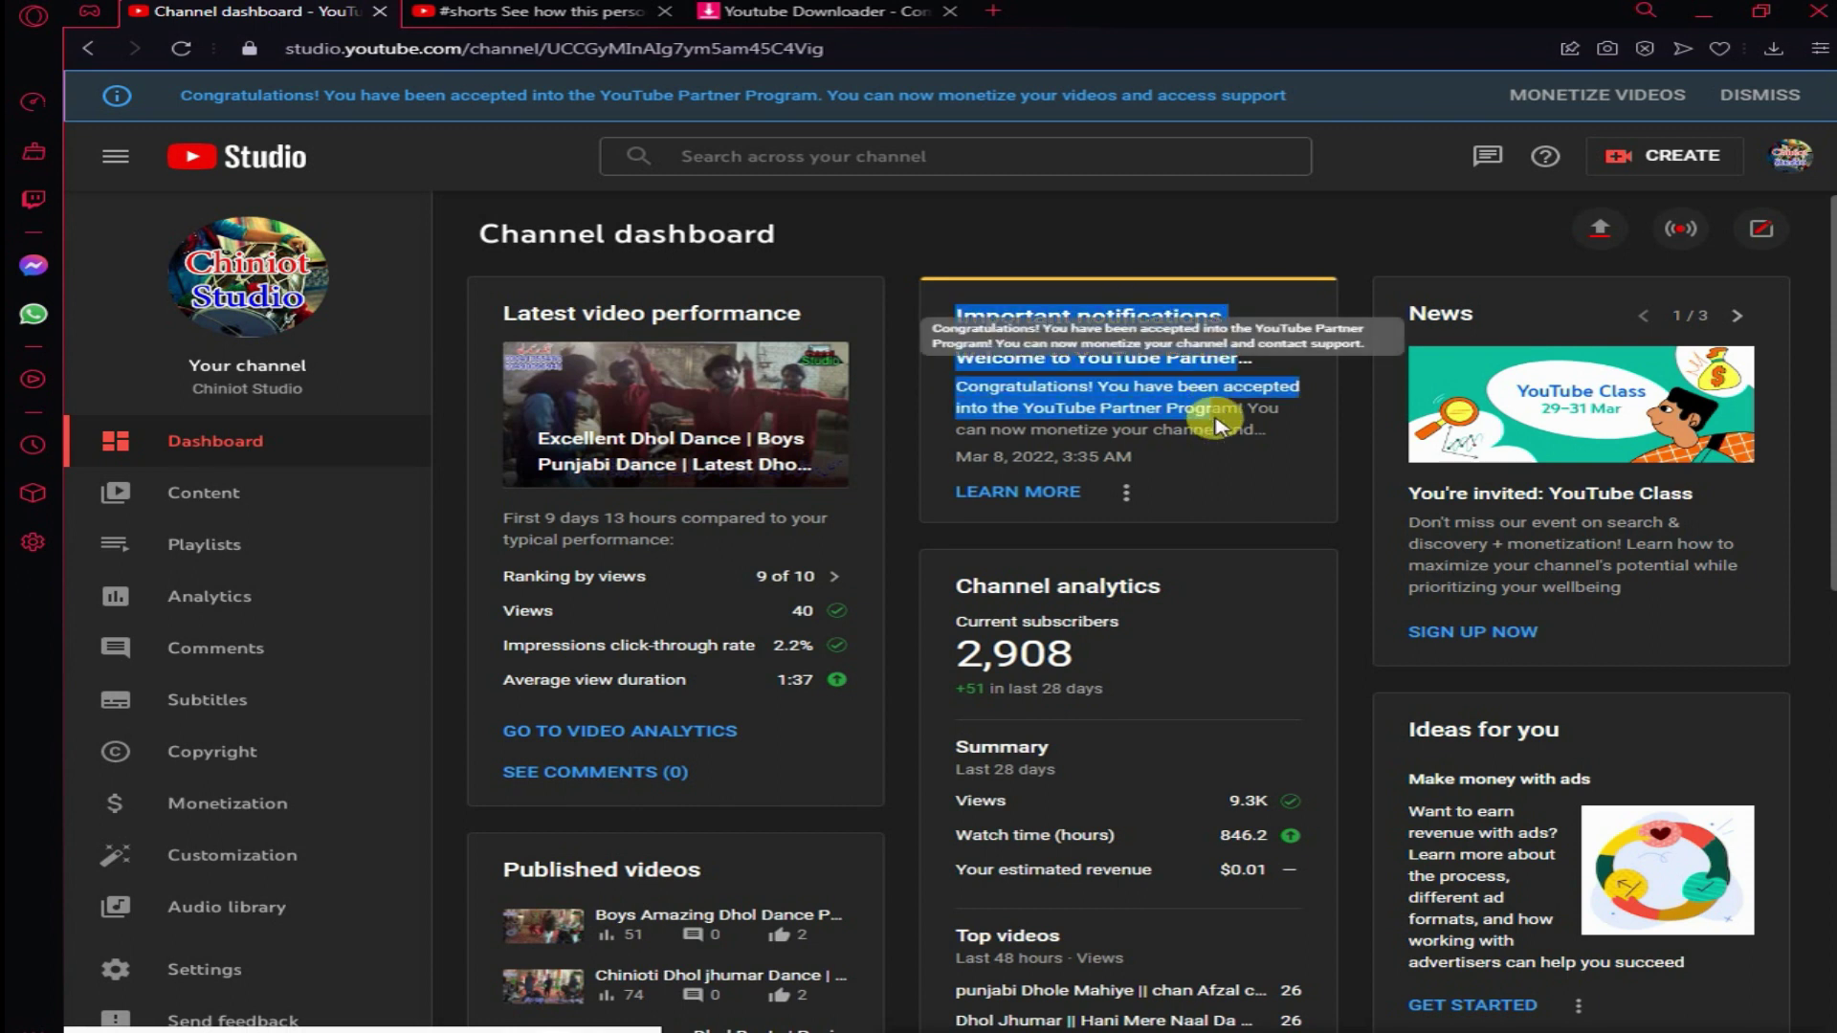
{"action": "left_click", "coordinate": [205, 756]}
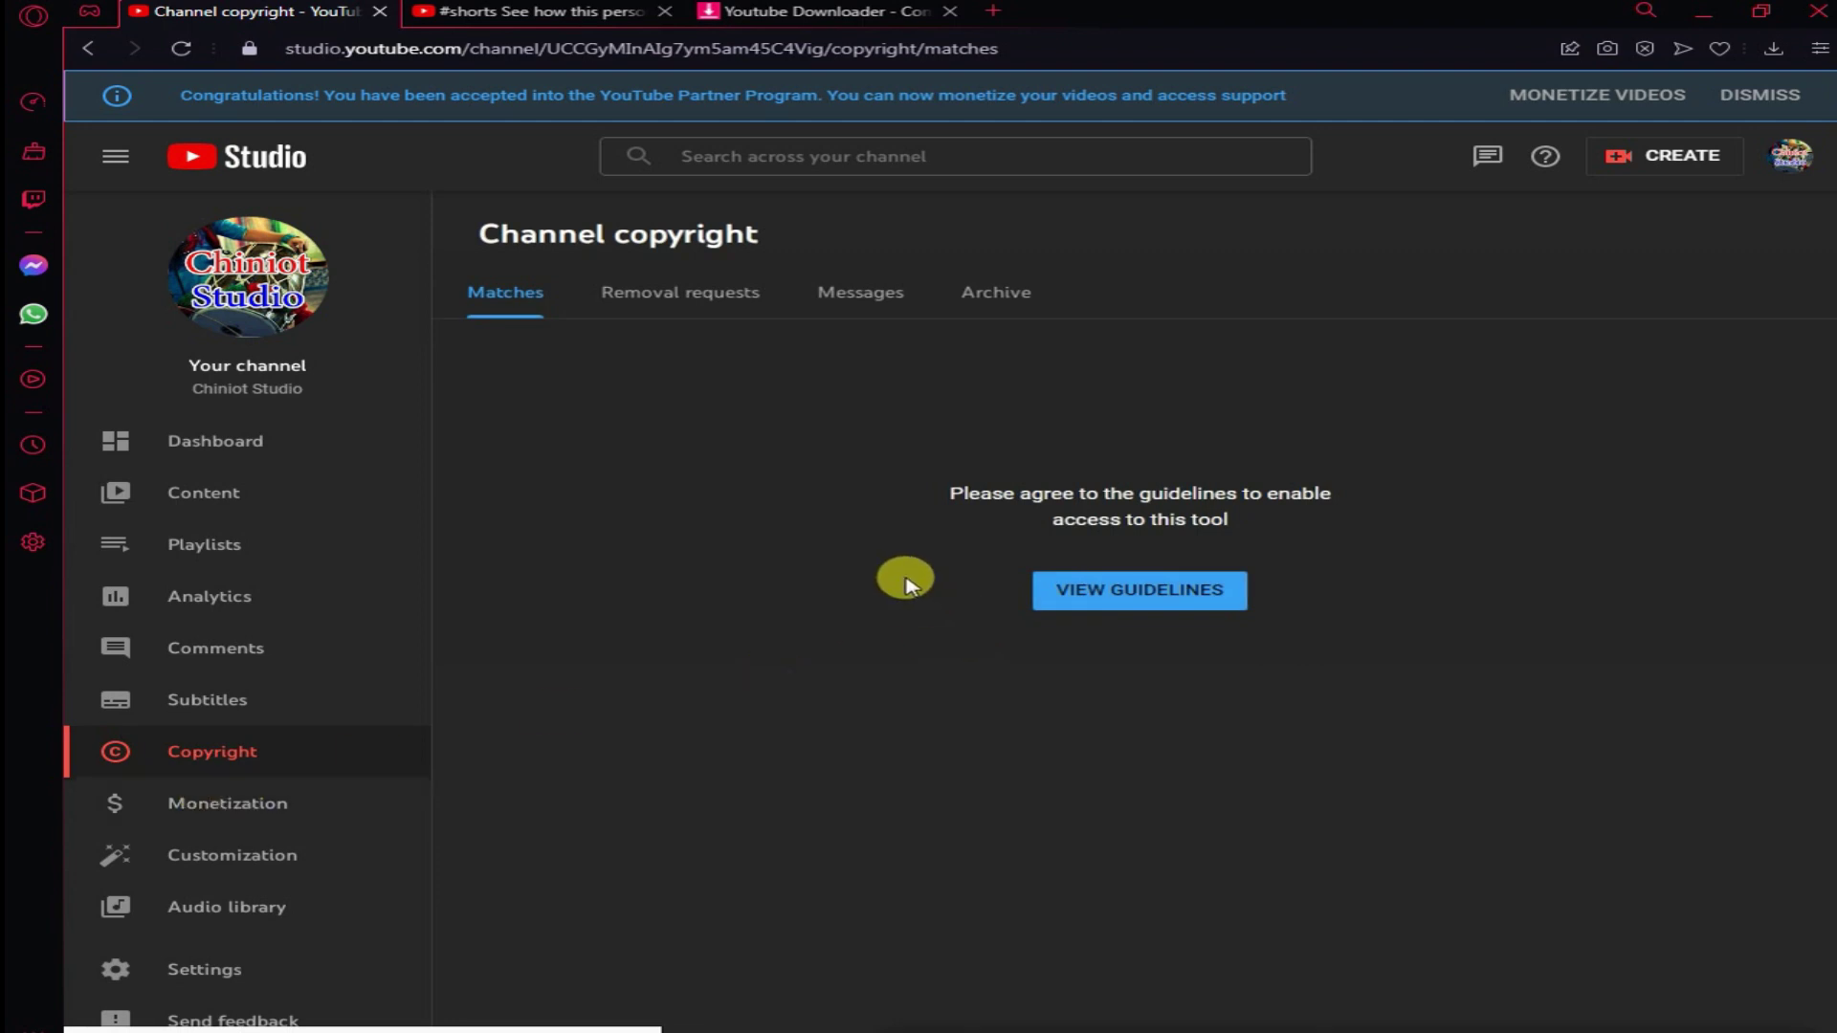
{"action": "left_click", "coordinate": [230, 806]}
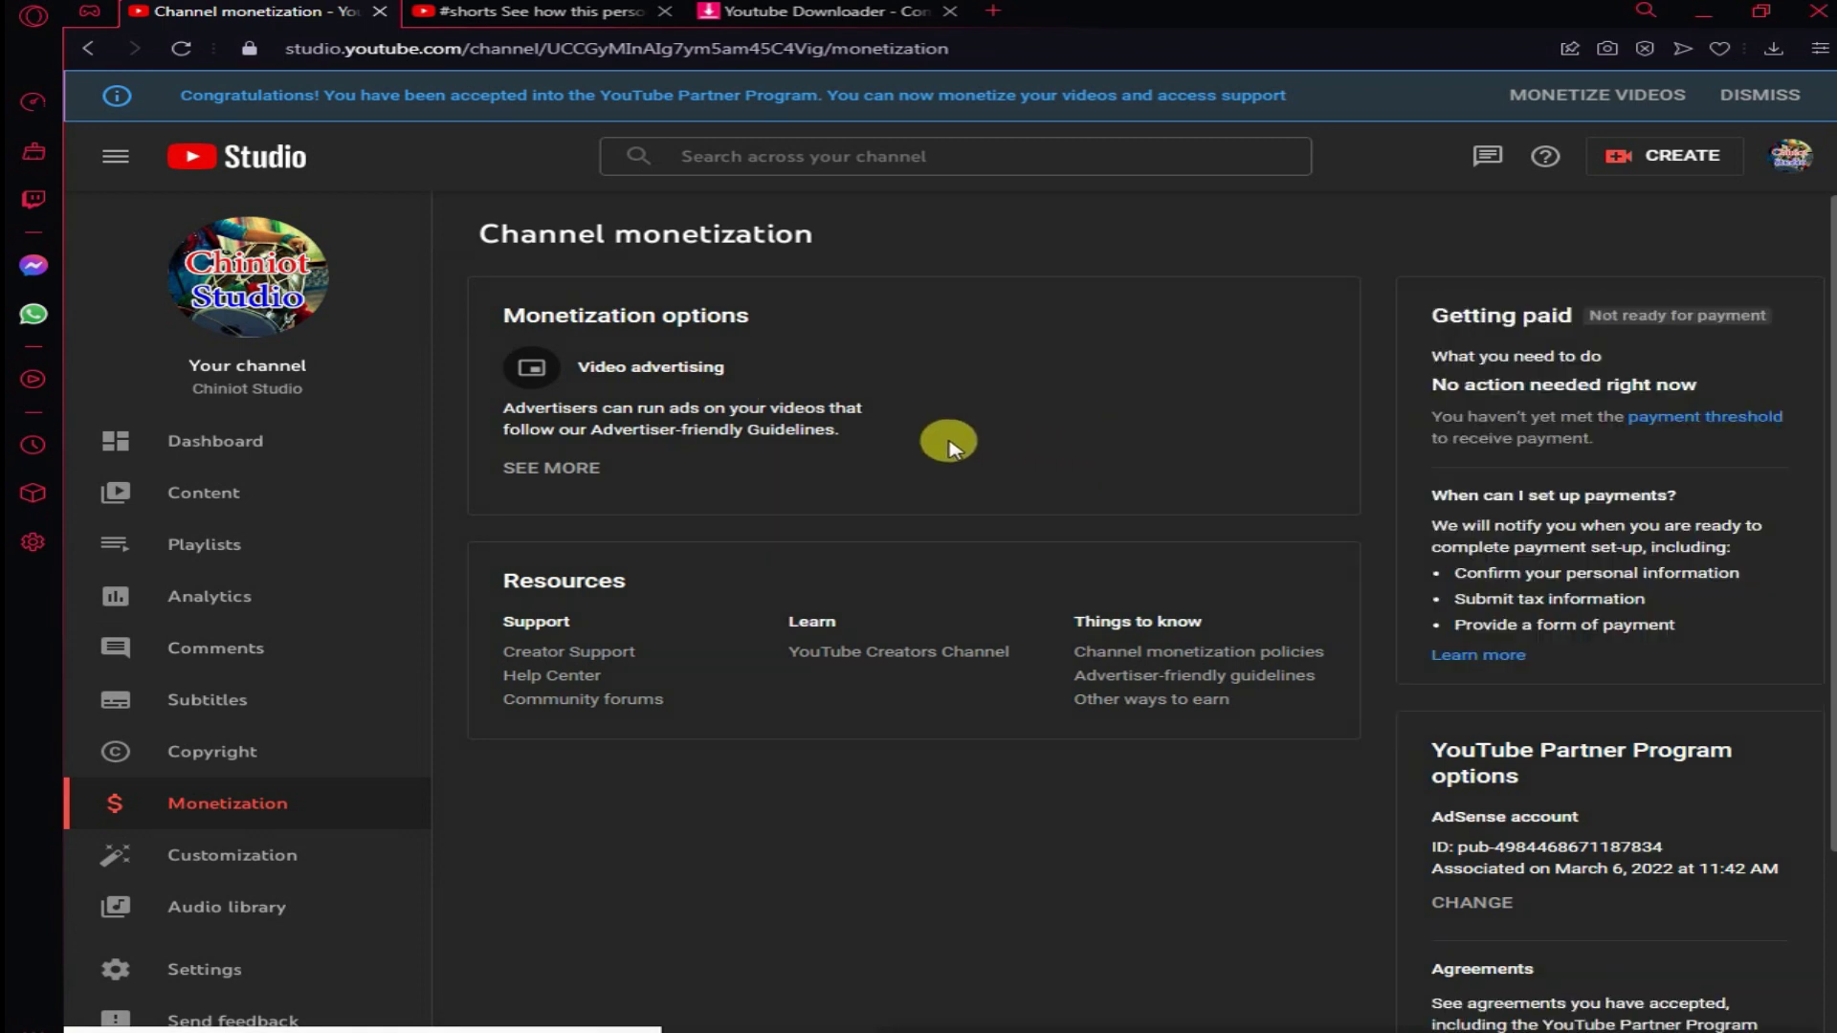
{"action": "left_click", "coordinate": [218, 435]}
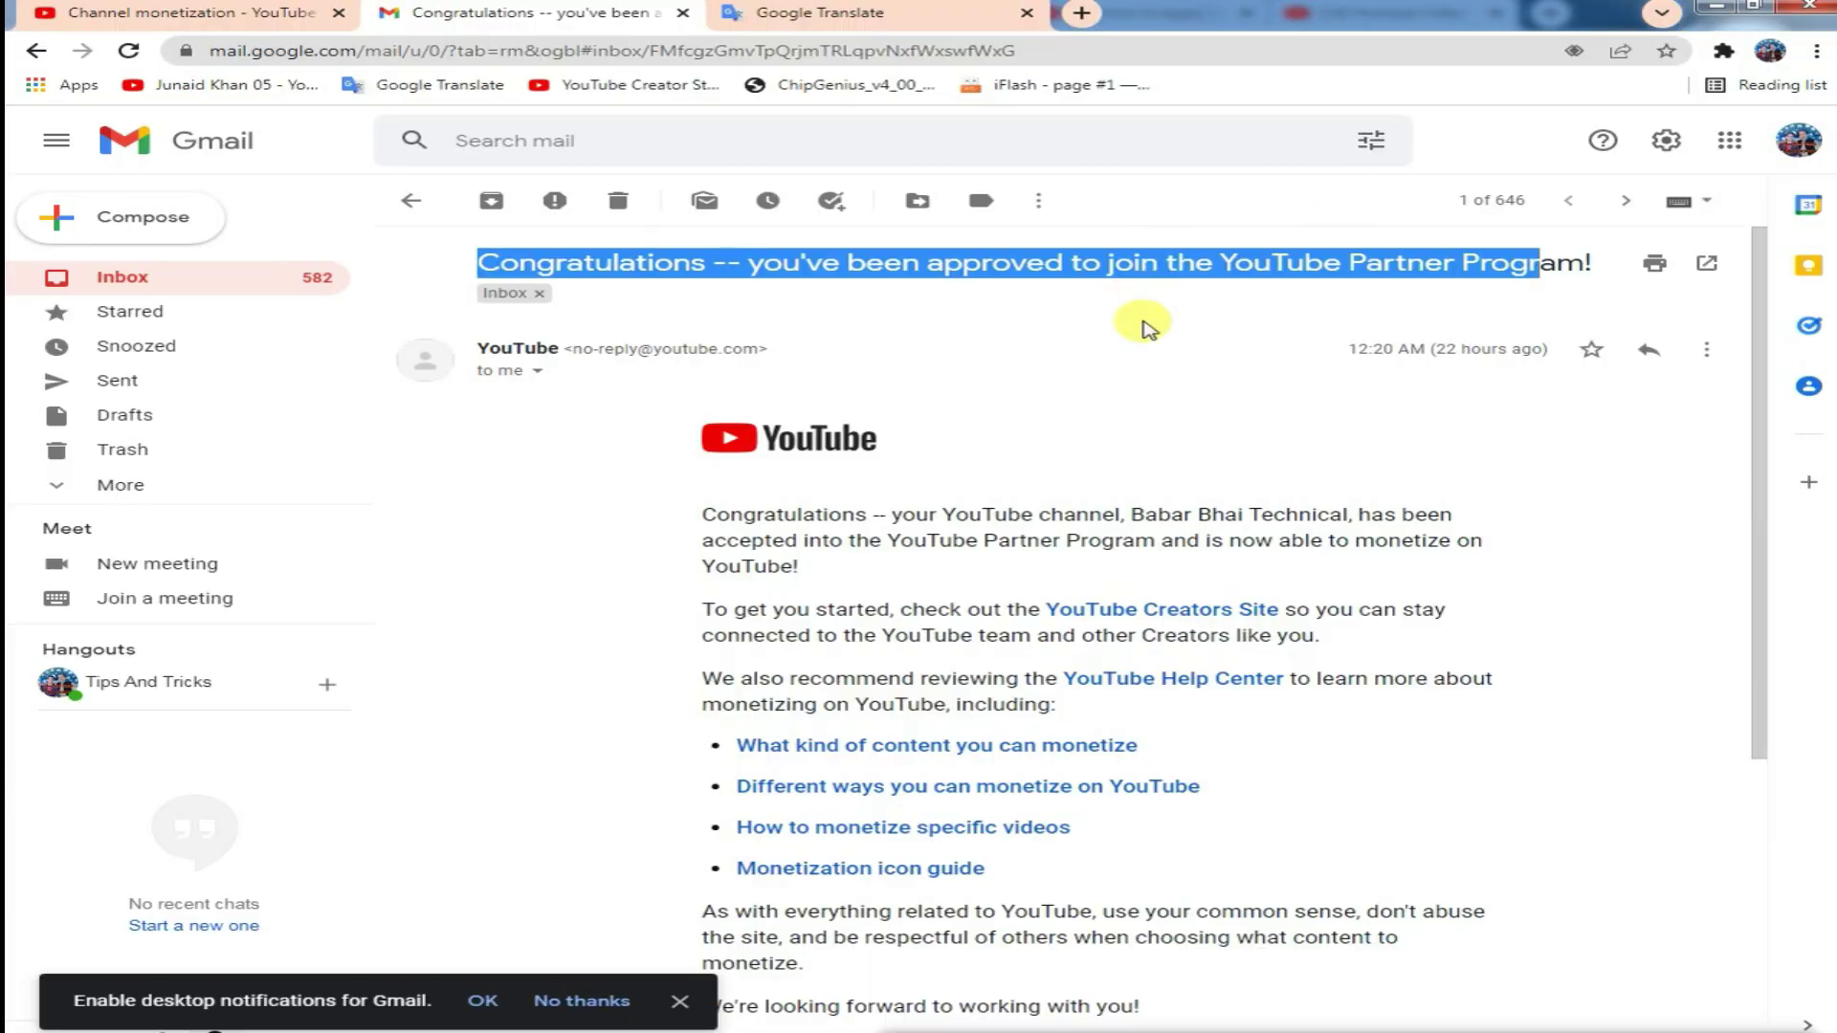
{"action": "left_click", "coordinate": [1009, 311]}
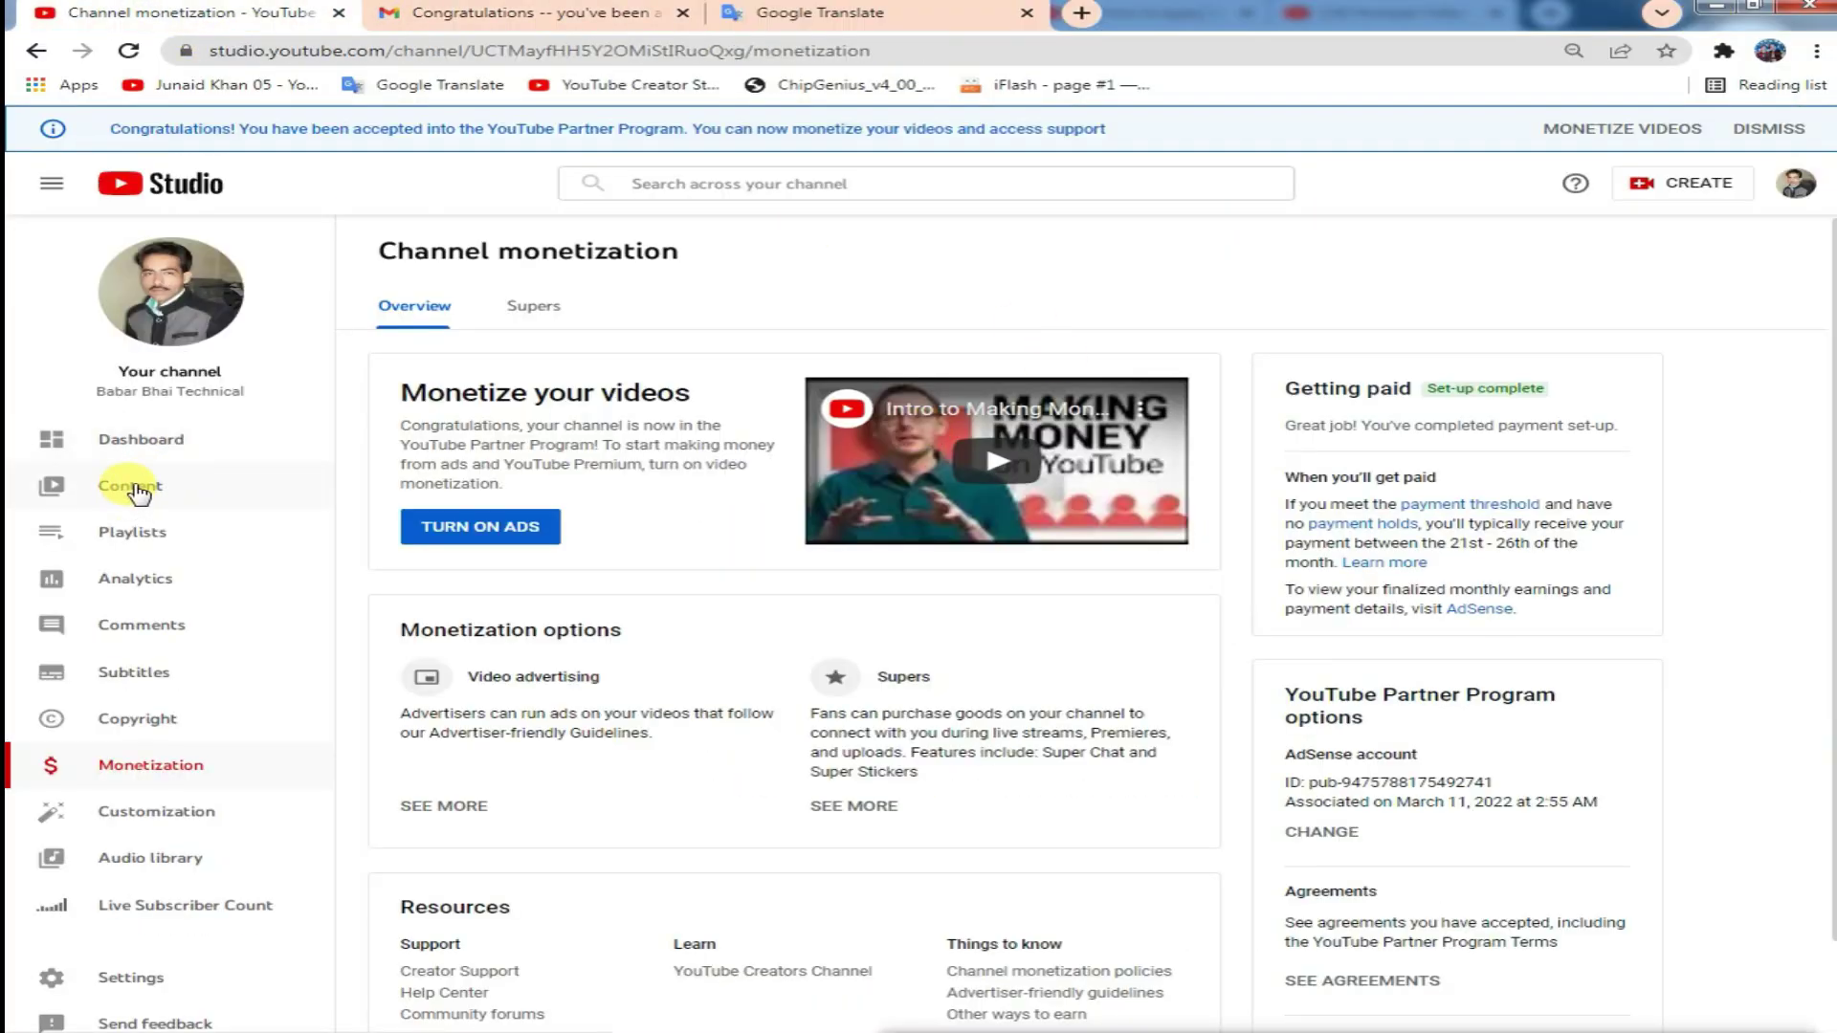
- Open the channel's content list and check the monetization status of the uploaded videos
{"action": "left_click", "coordinate": [134, 486]}
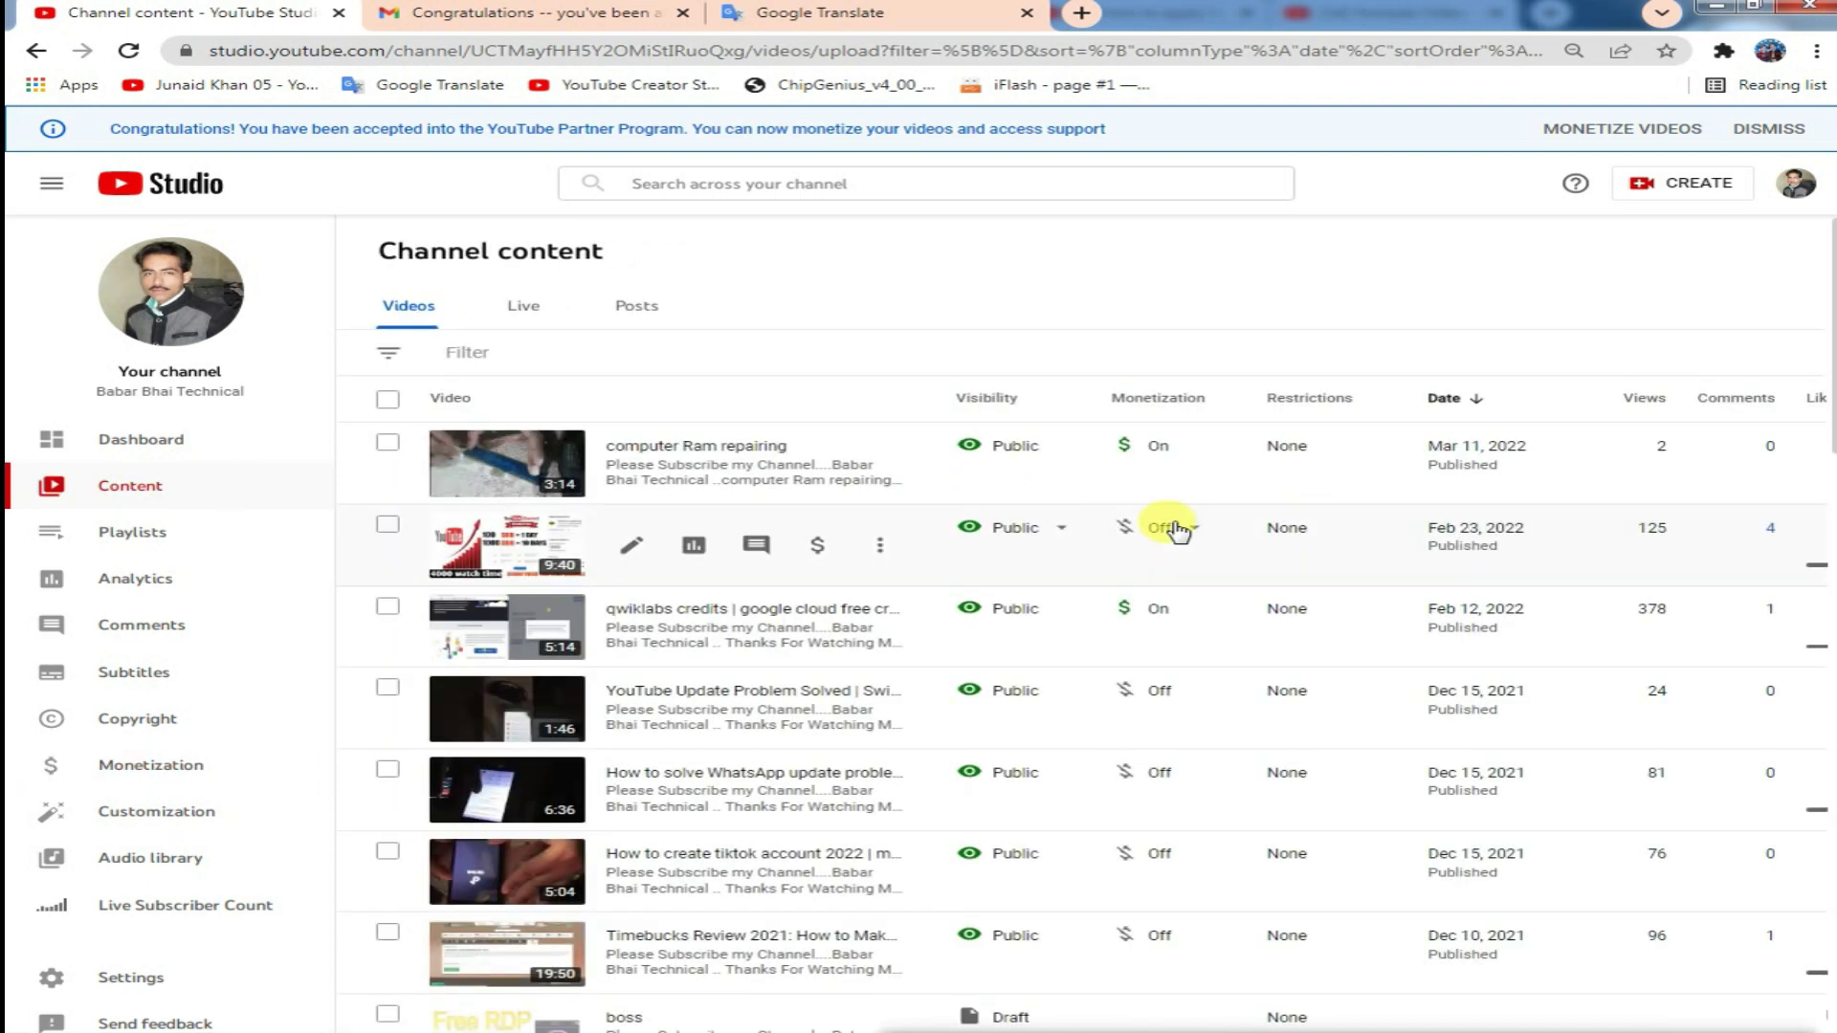
{"action": "scroll", "coordinate": [1177, 713], "scroll_direction": "down", "scroll_amount": 8}
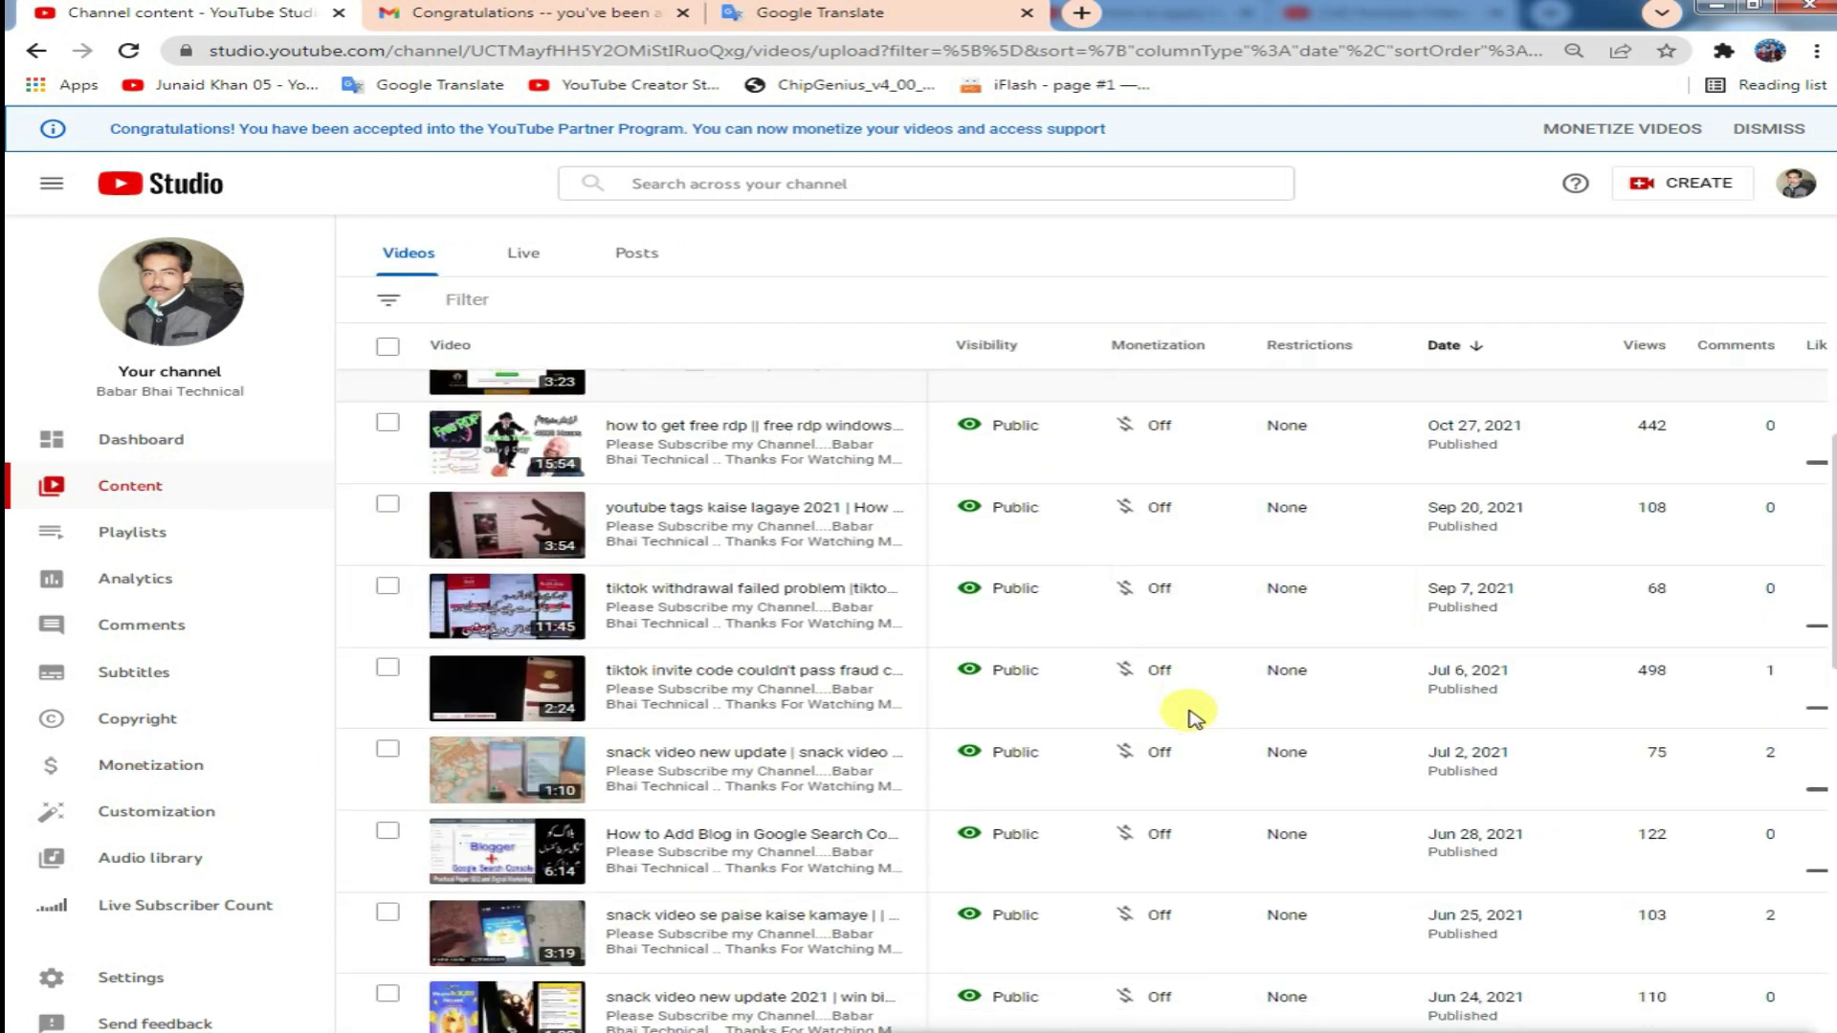
{"action": "scroll", "coordinate": [1192, 716], "scroll_direction": "down", "scroll_amount": 10}
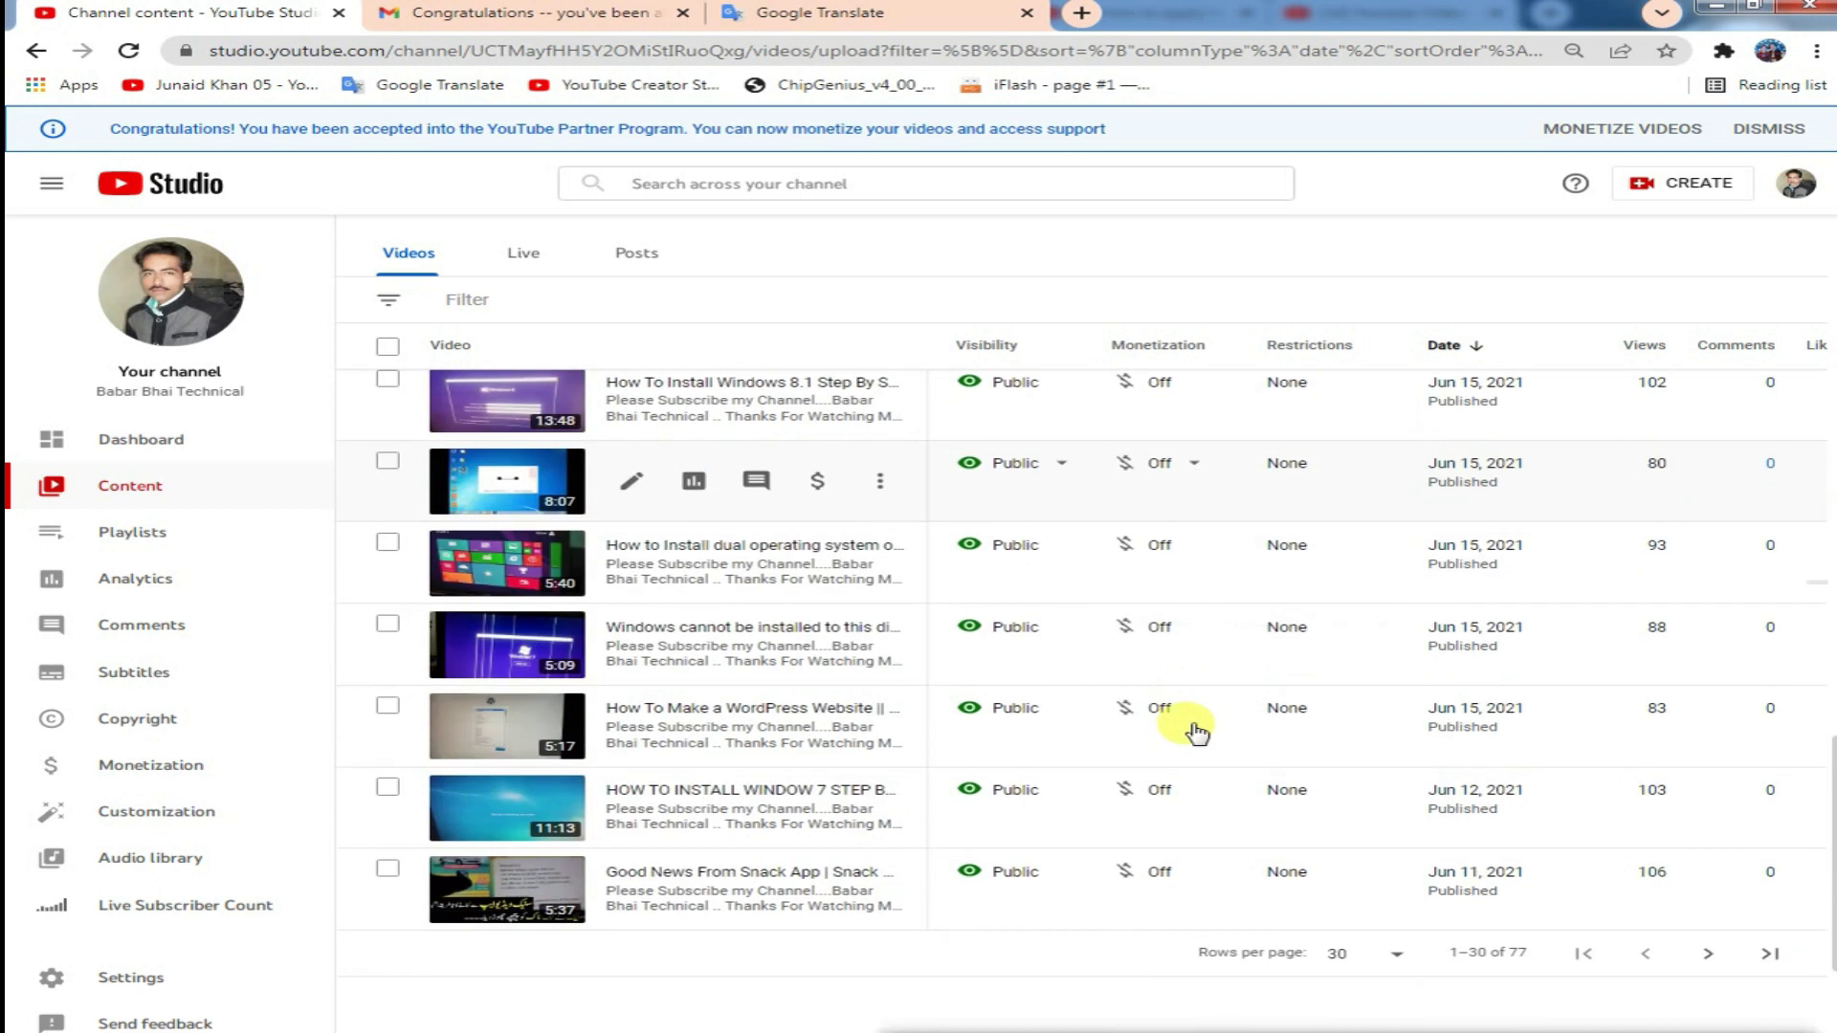
{"action": "scroll", "coordinate": [821, 493], "scroll_direction": "up", "scroll_amount": 3}
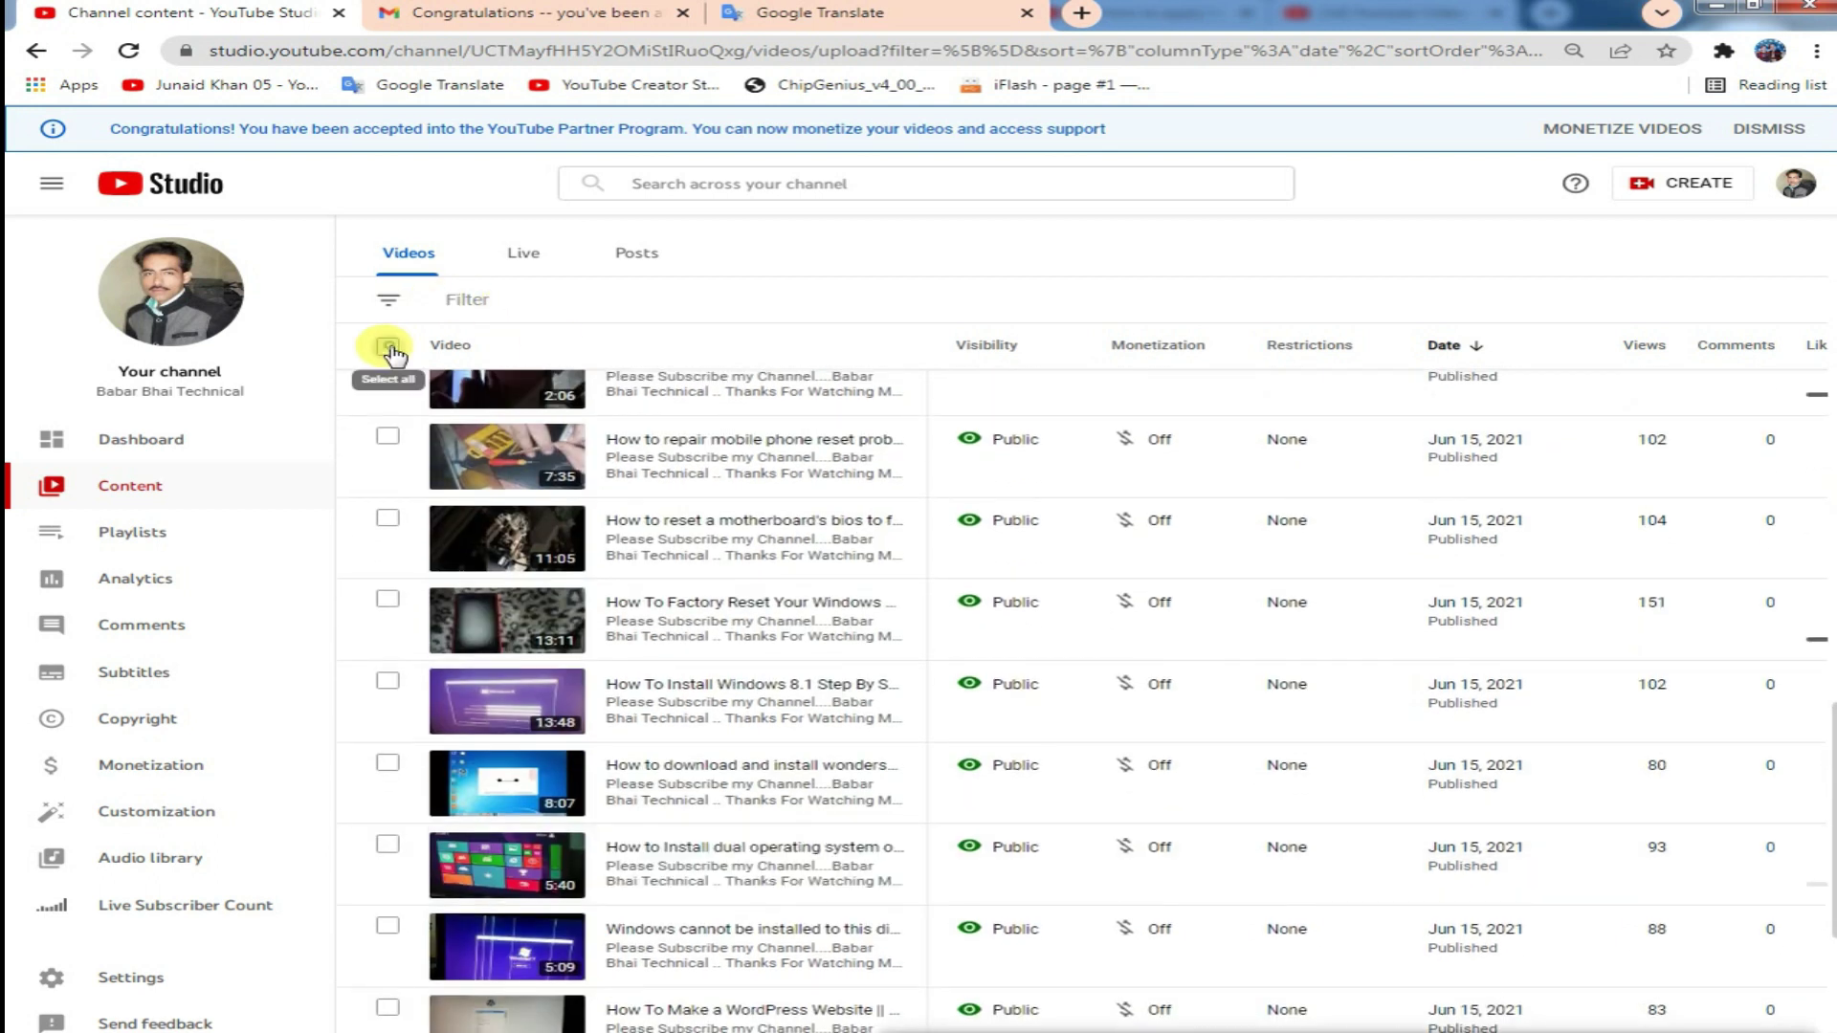
- Select all videos on the page and bulk-update their monetization to On, acknowledging the implications of the action
{"action": "left_click", "coordinate": [387, 346]}
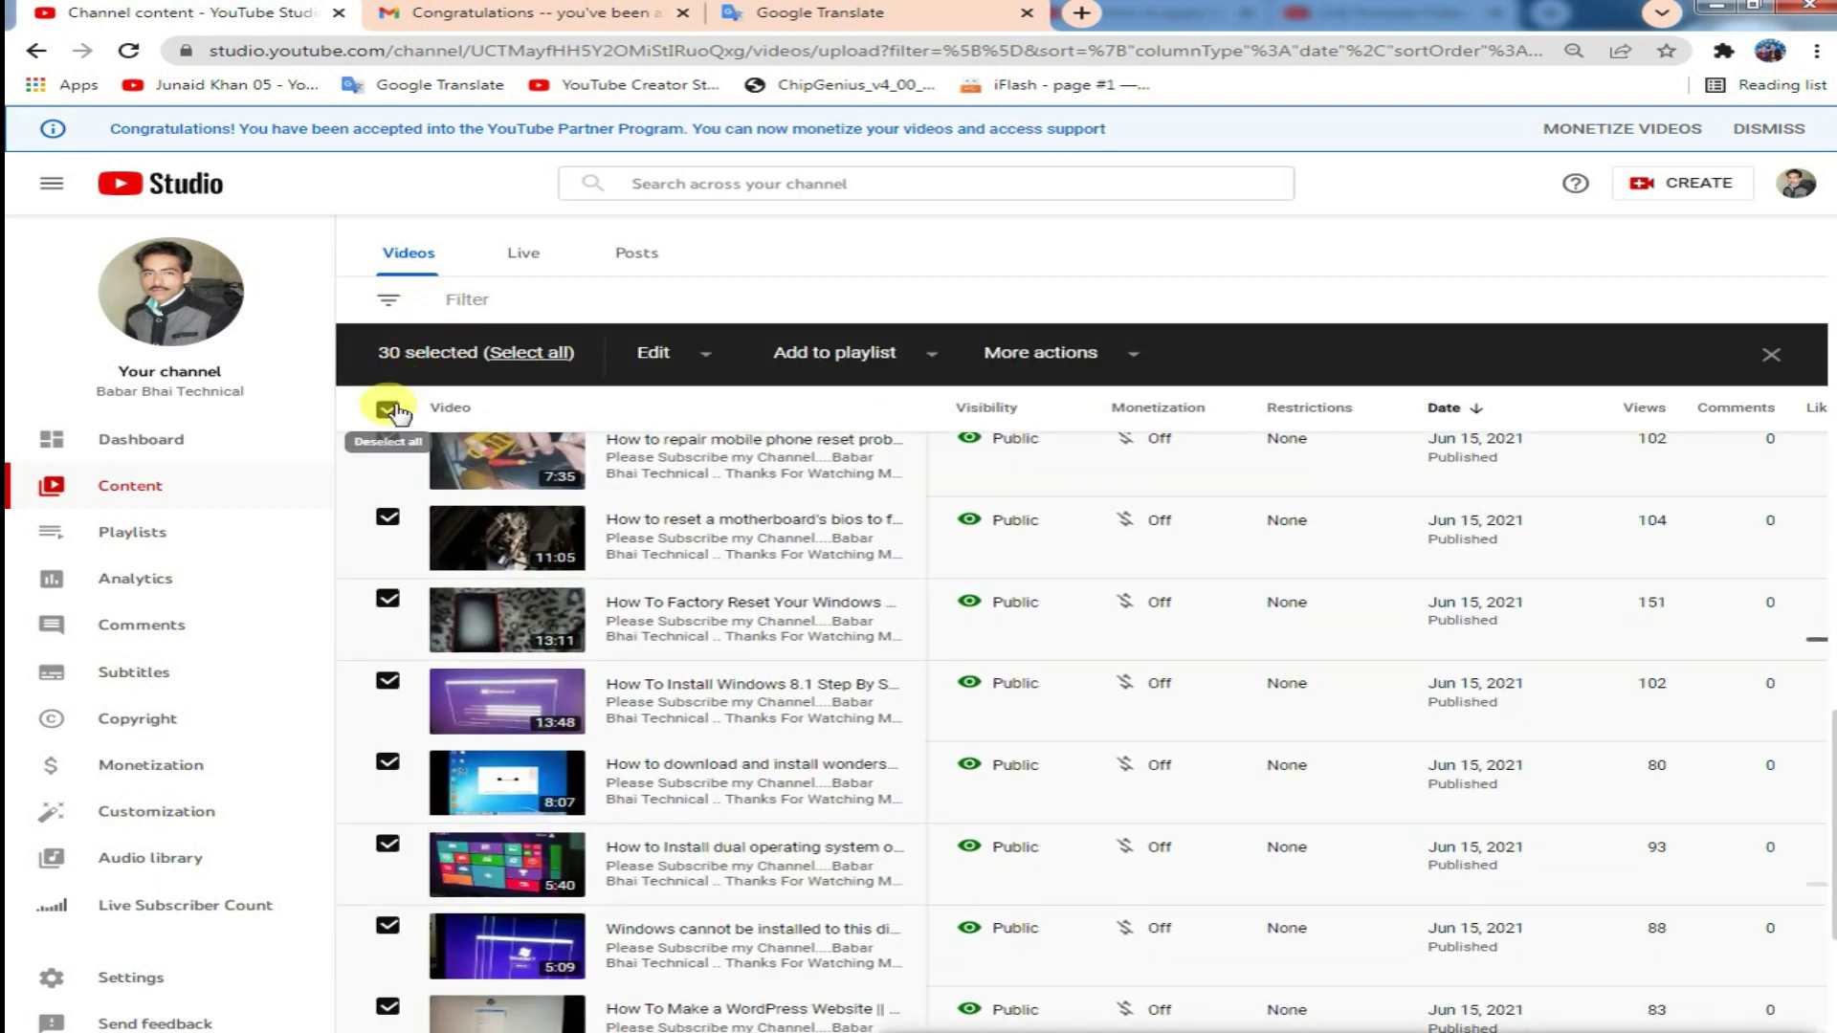
{"action": "left_click", "coordinate": [726, 357]}
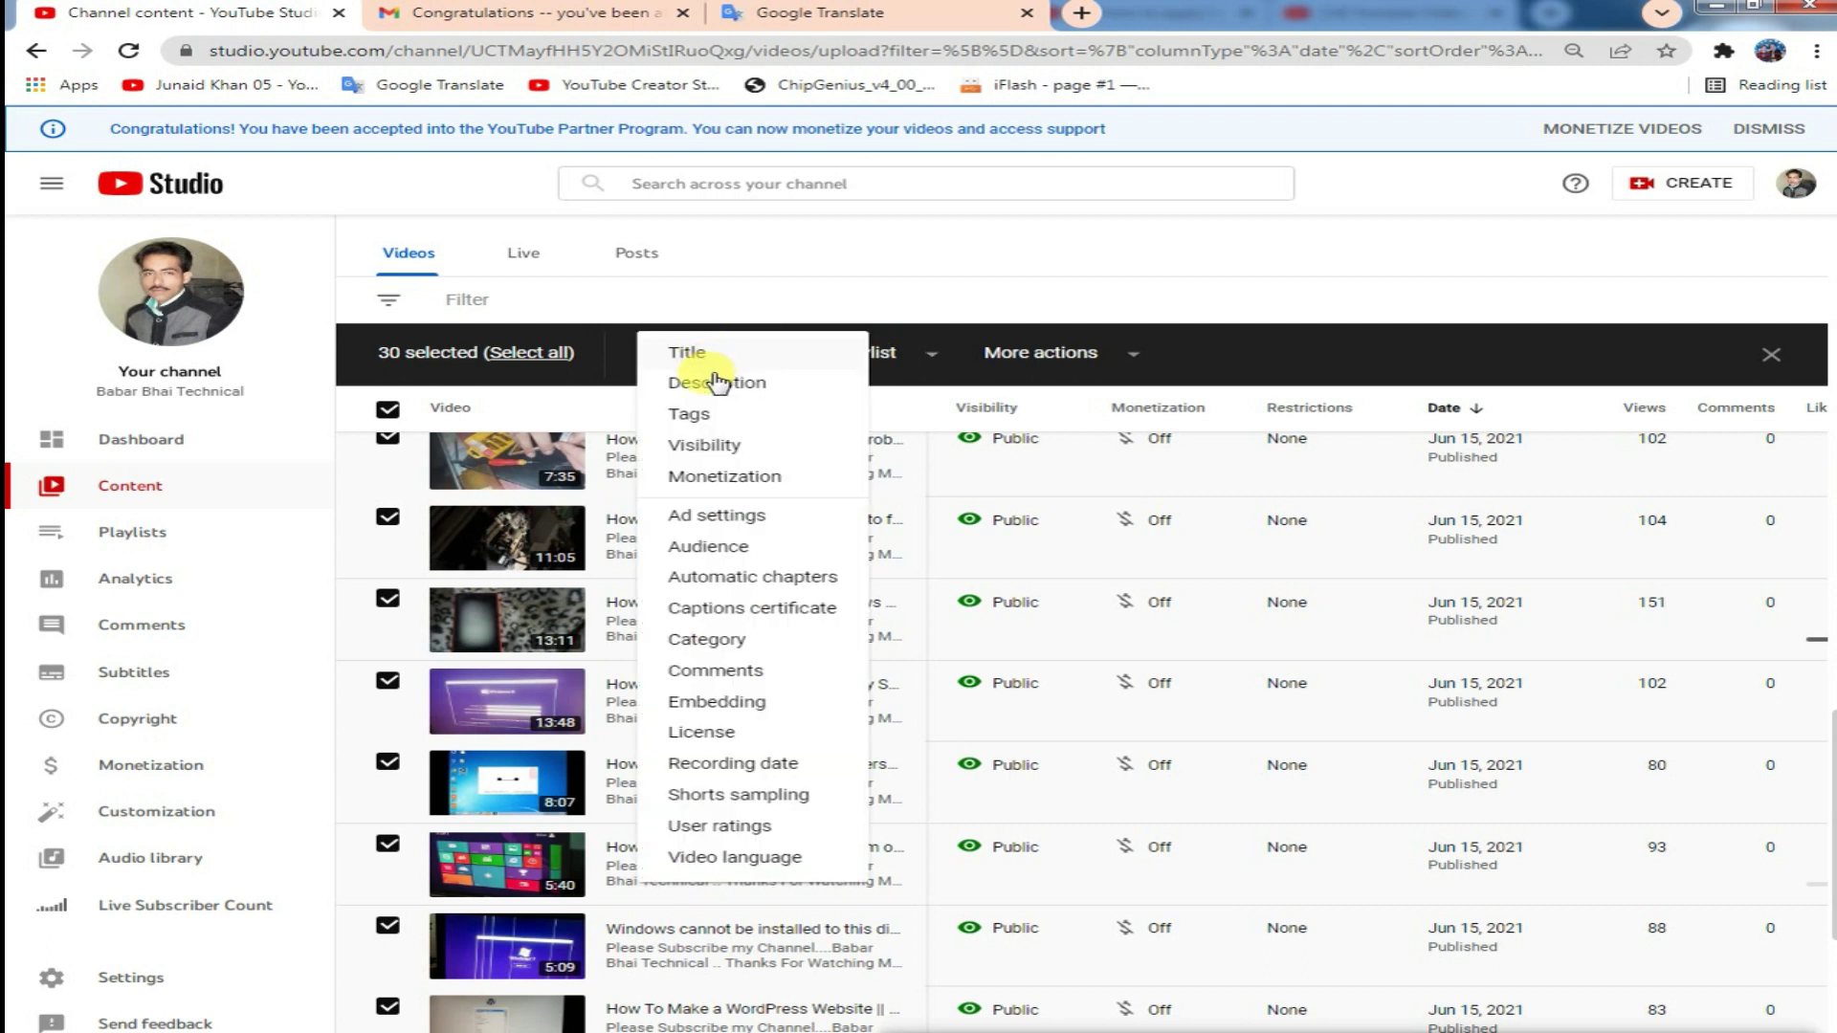
{"action": "left_click", "coordinate": [769, 474]}
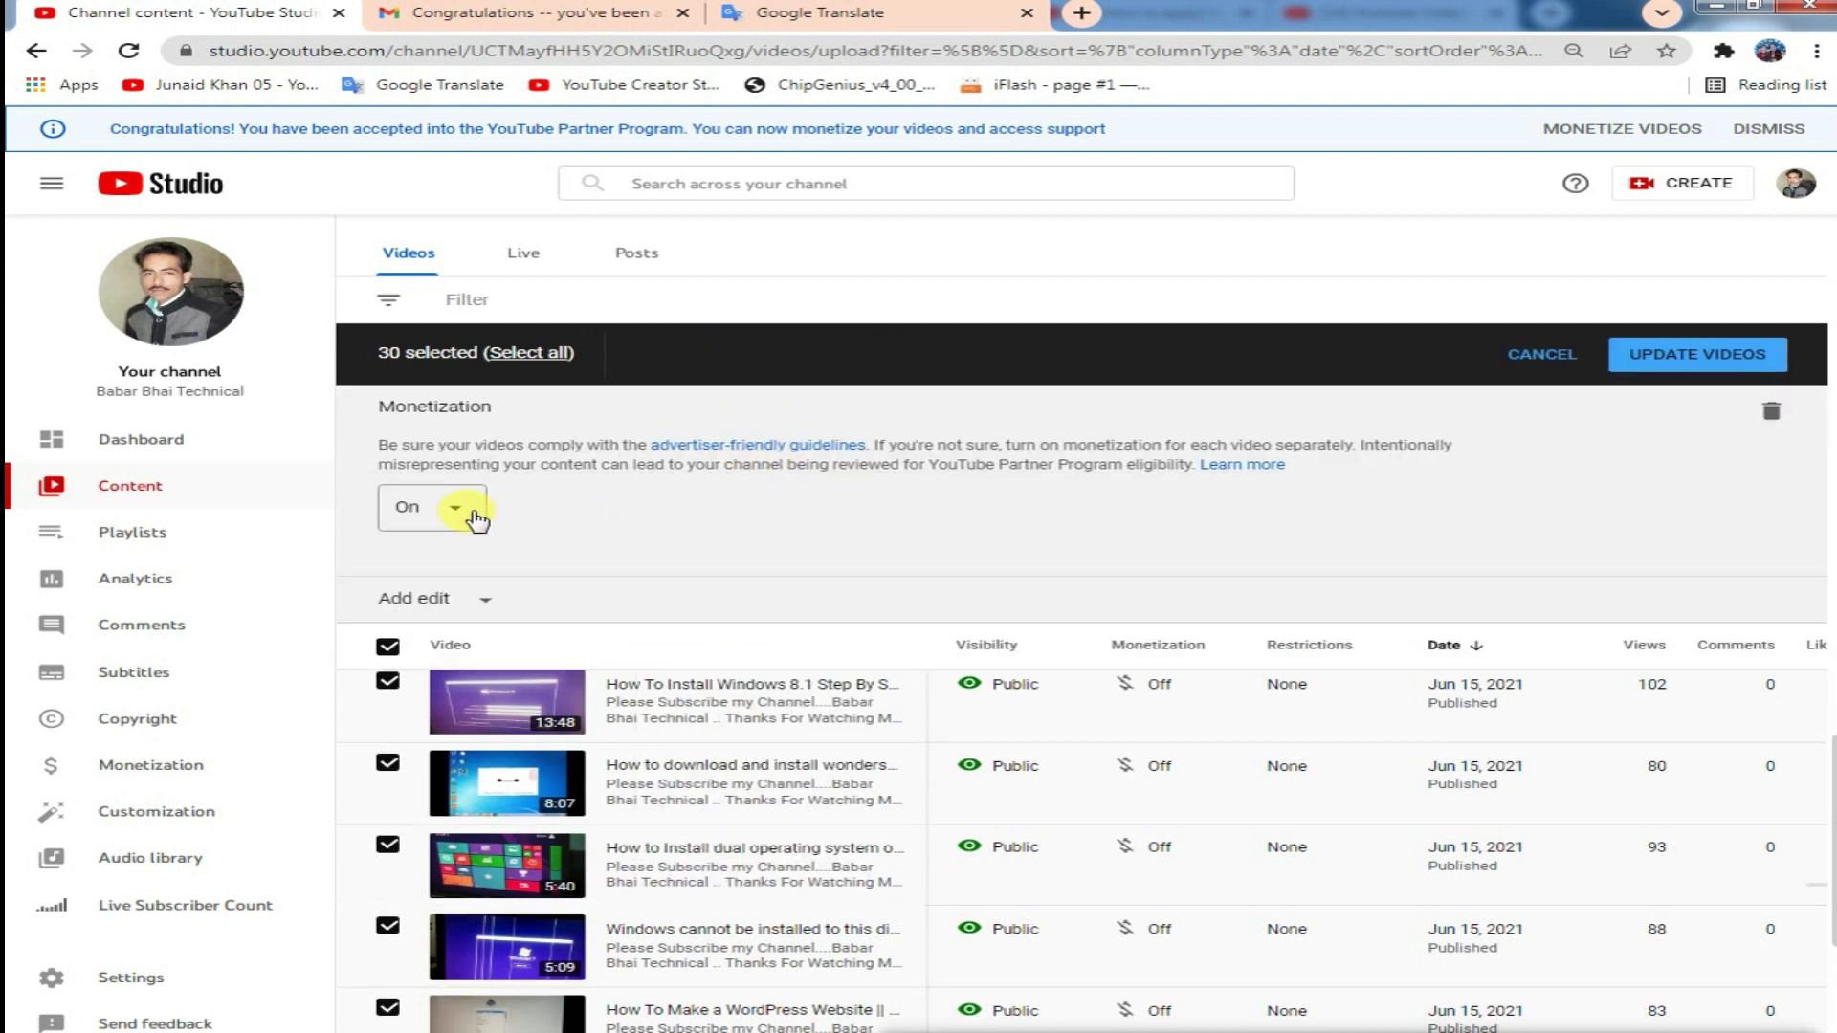
{"action": "left_click", "coordinate": [485, 603]}
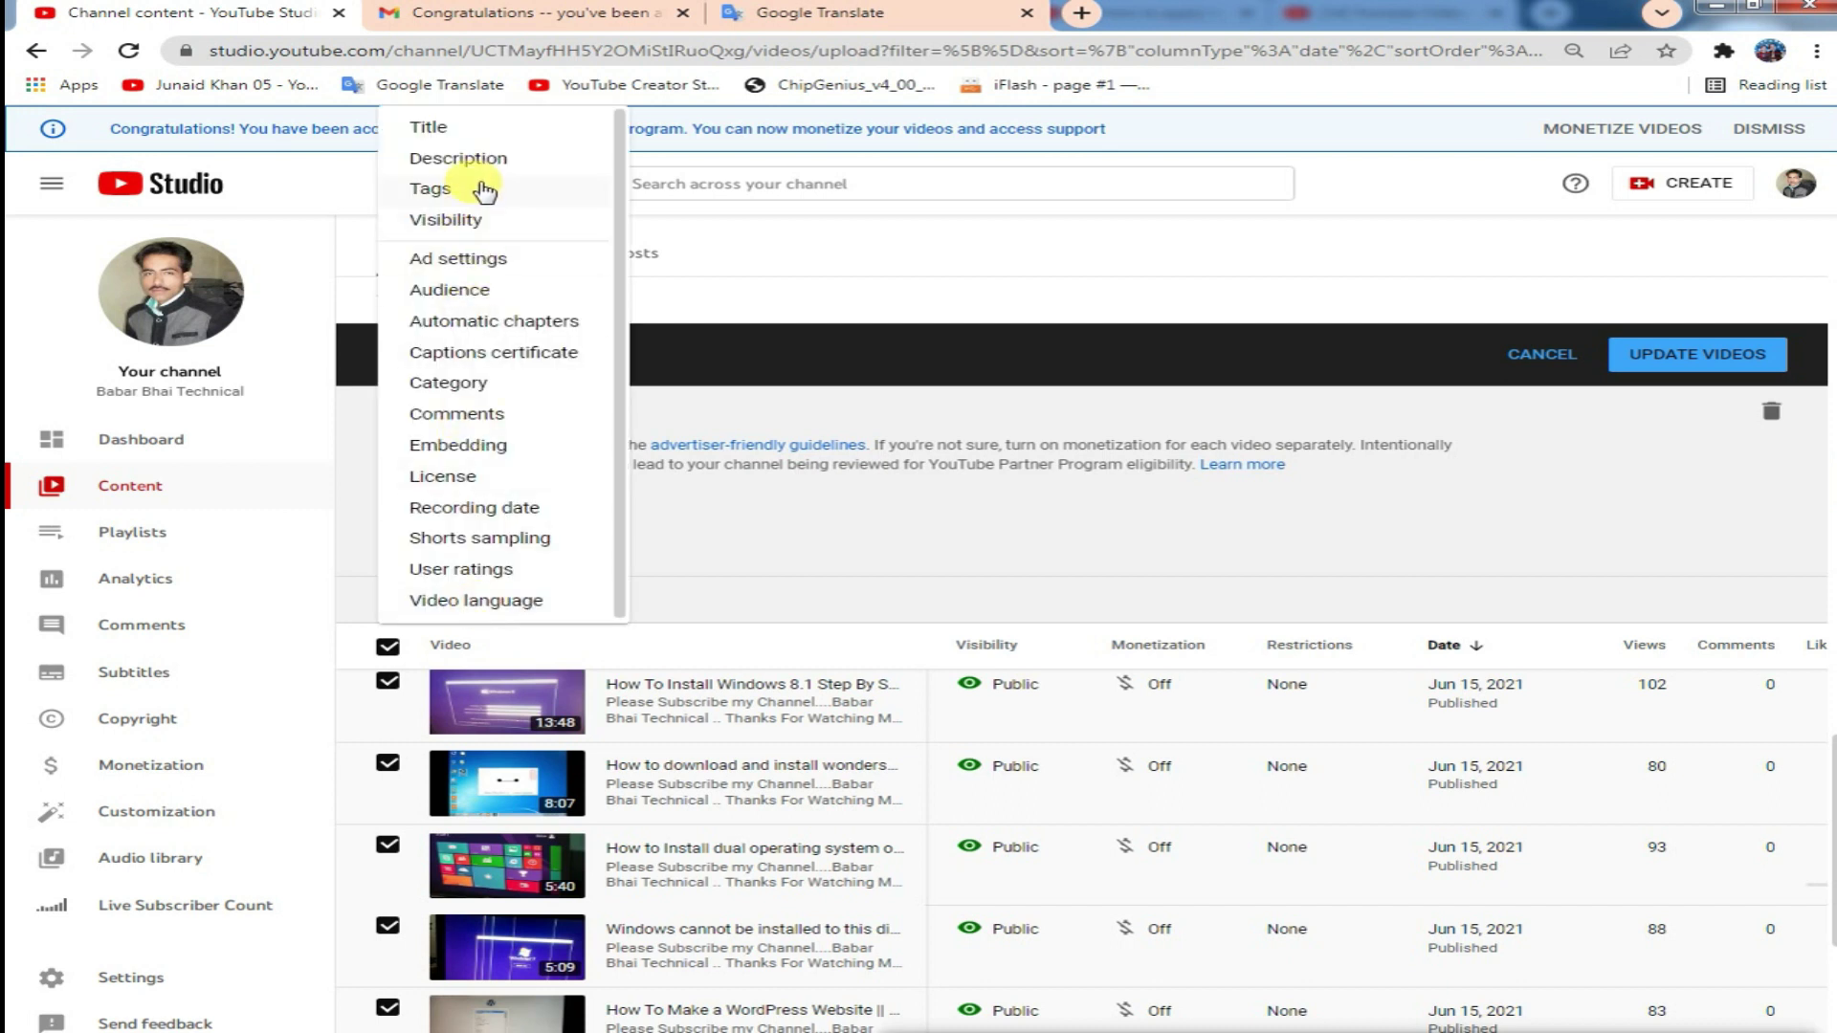
{"action": "left_click", "coordinate": [718, 547]}
{"action": "left_click", "coordinate": [1695, 354]}
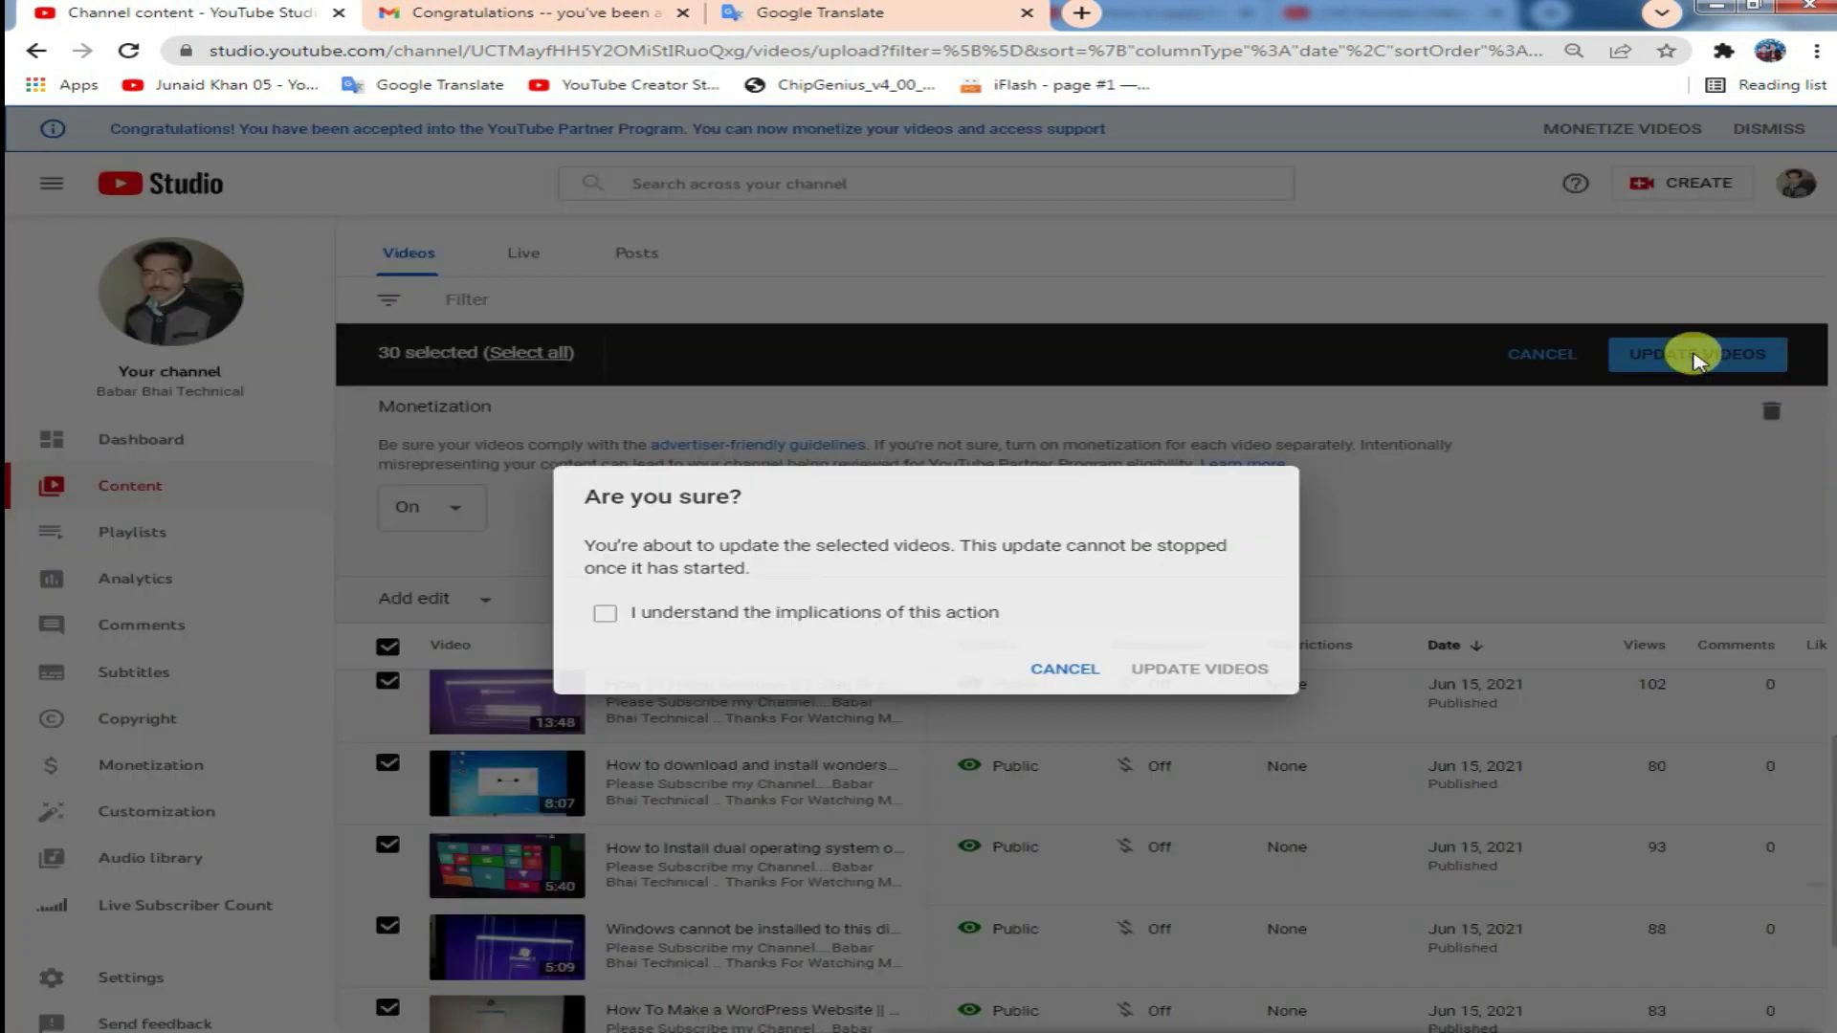
{"action": "left_click", "coordinate": [879, 622]}
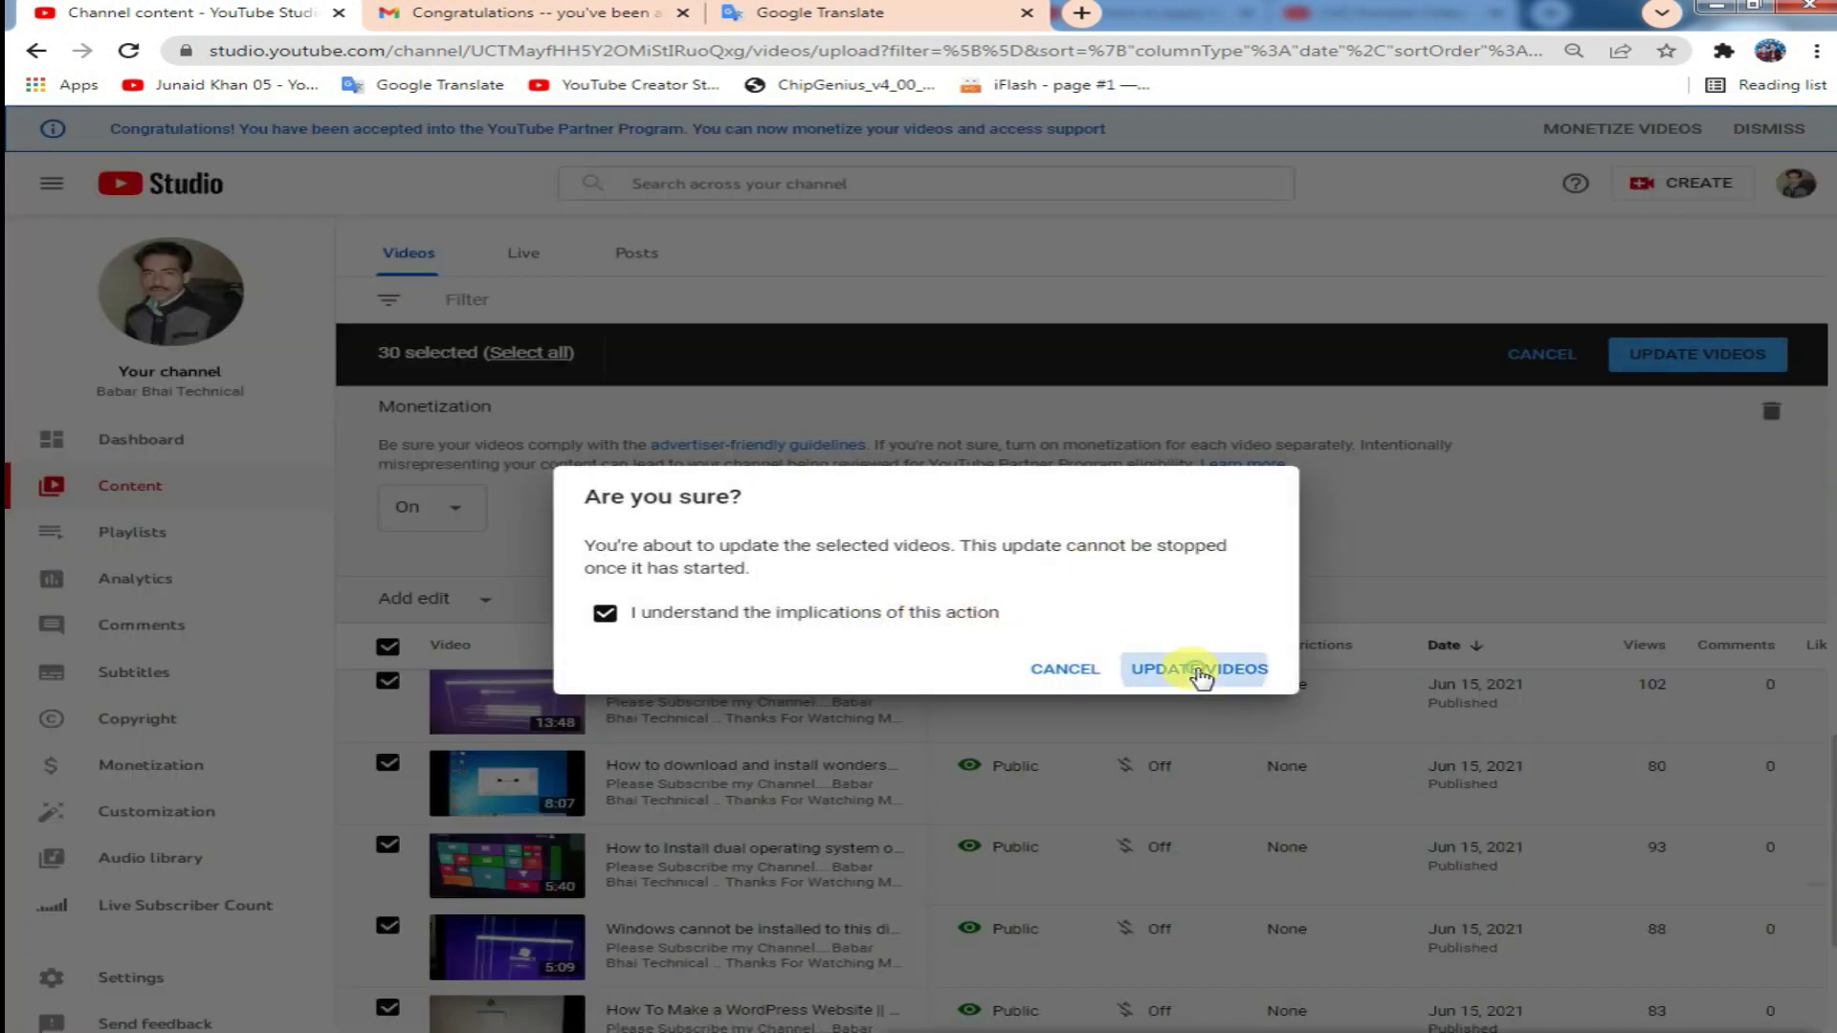
{"action": "left_click", "coordinate": [1199, 669]}
- Look through the selected videos' monetization status during the bulk update
{"action": "scroll", "coordinate": [1244, 603], "scroll_direction": "up", "scroll_amount": 10}
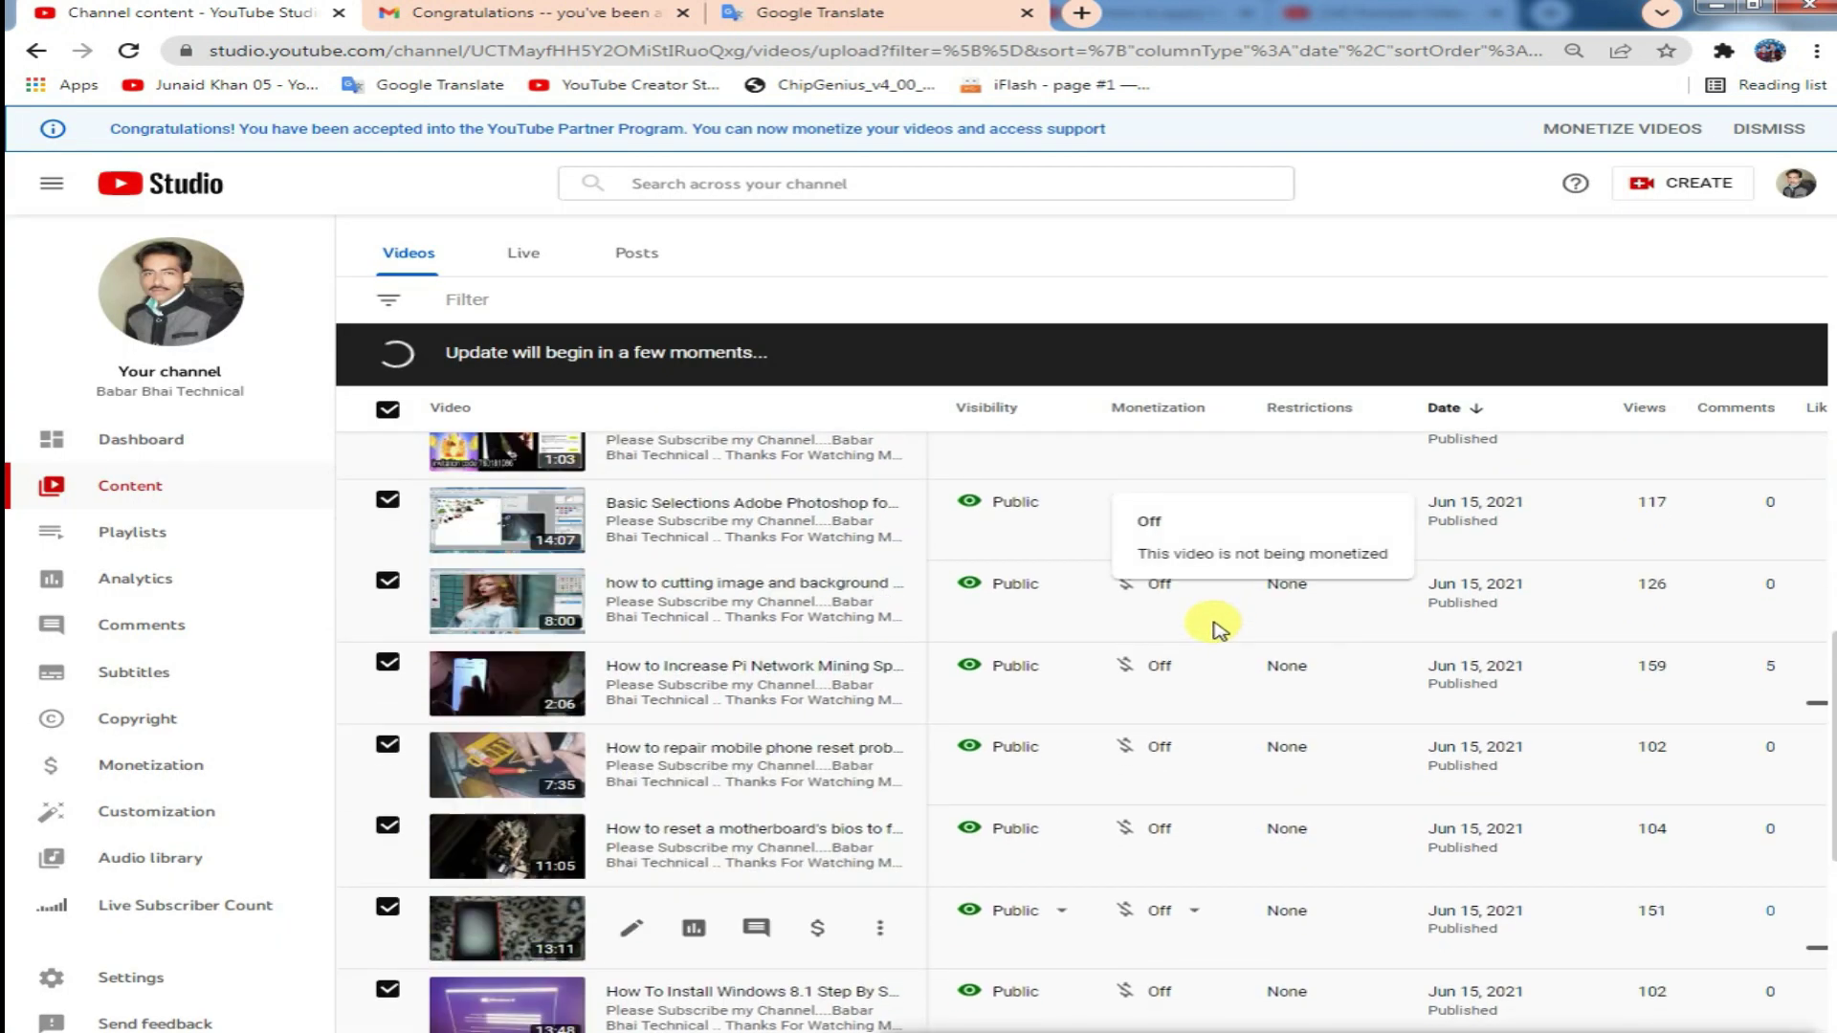
{"action": "scroll", "coordinate": [1219, 627], "scroll_direction": "up", "scroll_amount": 5}
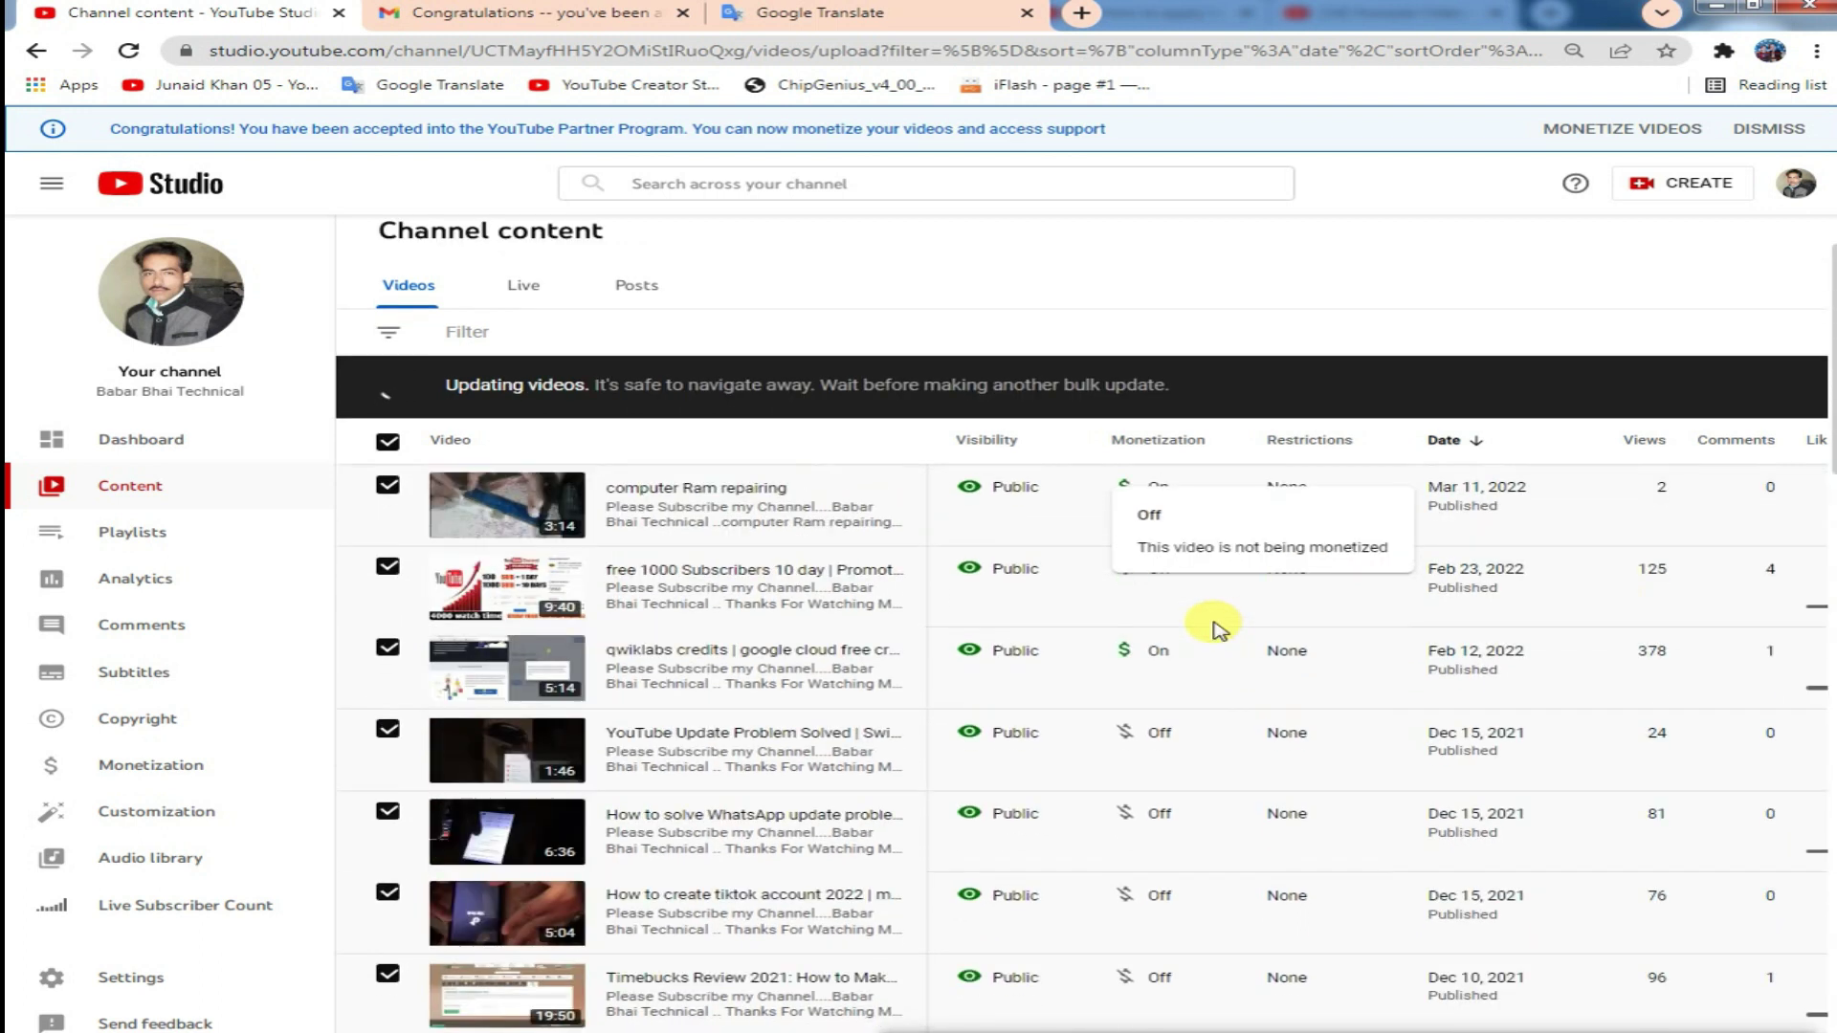
{"action": "scroll", "coordinate": [1244, 681], "scroll_direction": "down", "scroll_amount": 9}
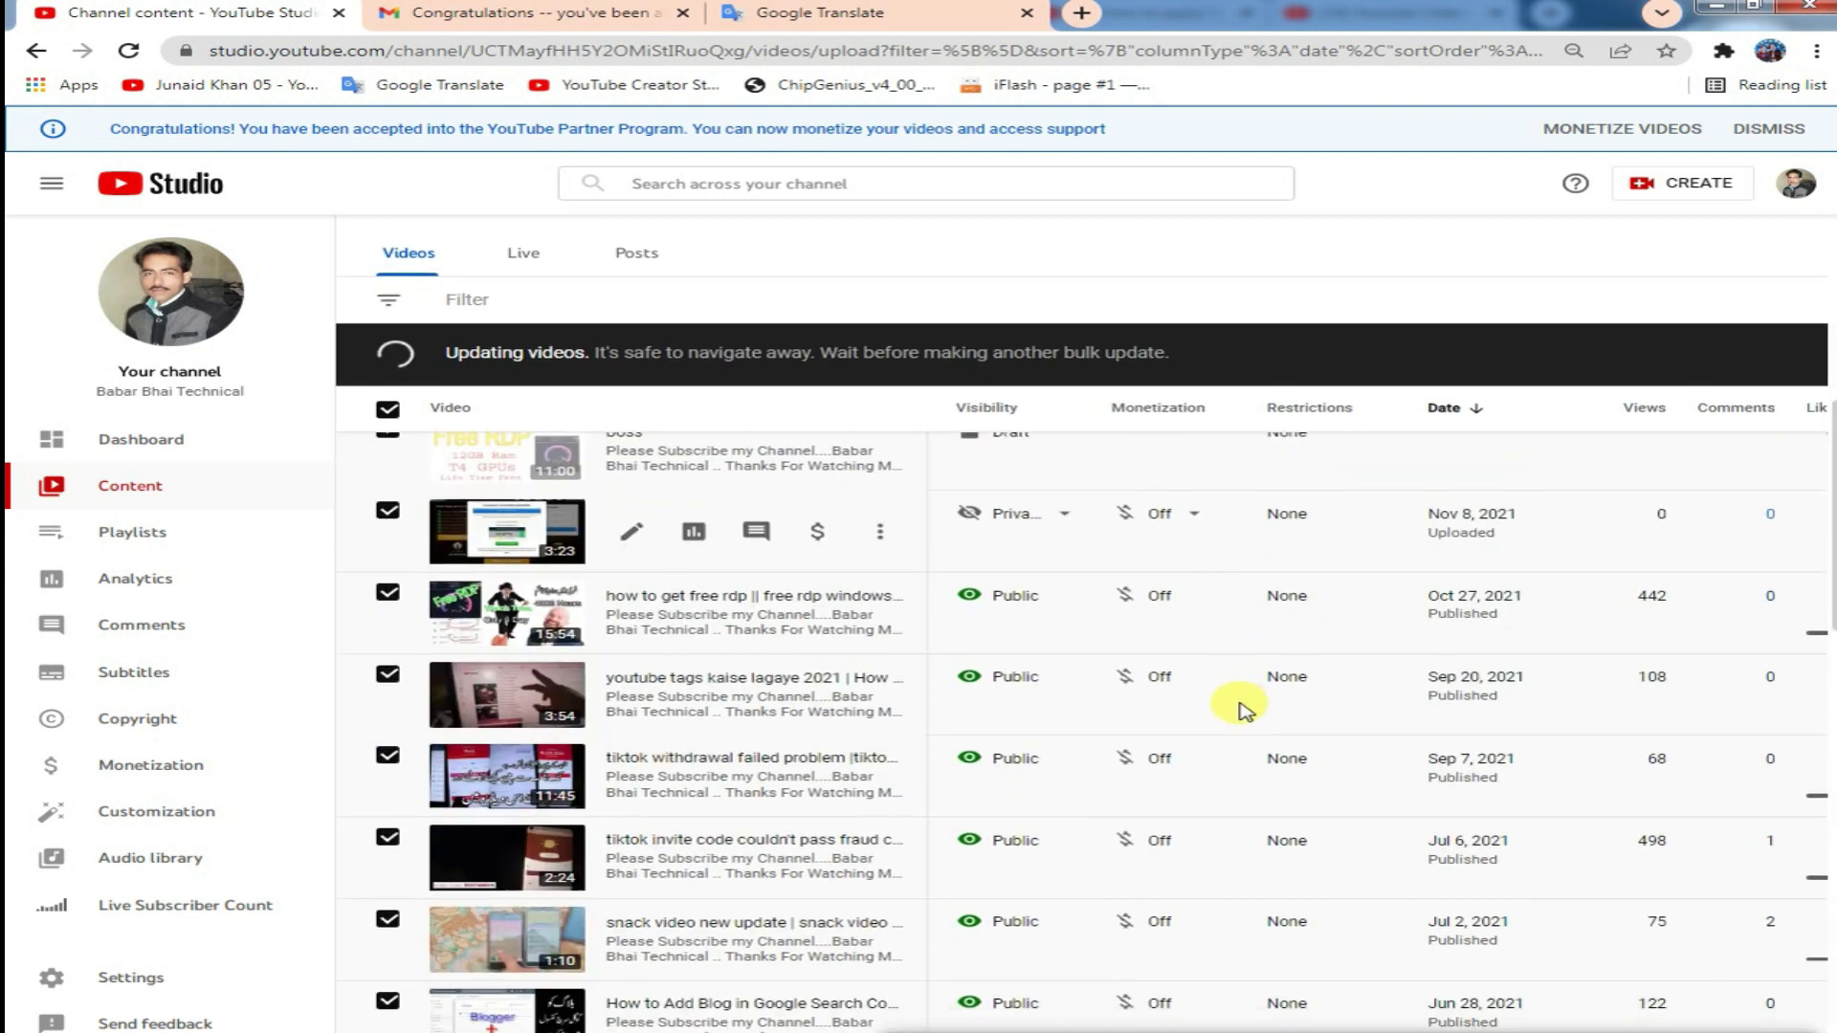
{"action": "scroll", "coordinate": [1244, 720], "scroll_direction": "down", "scroll_amount": 10}
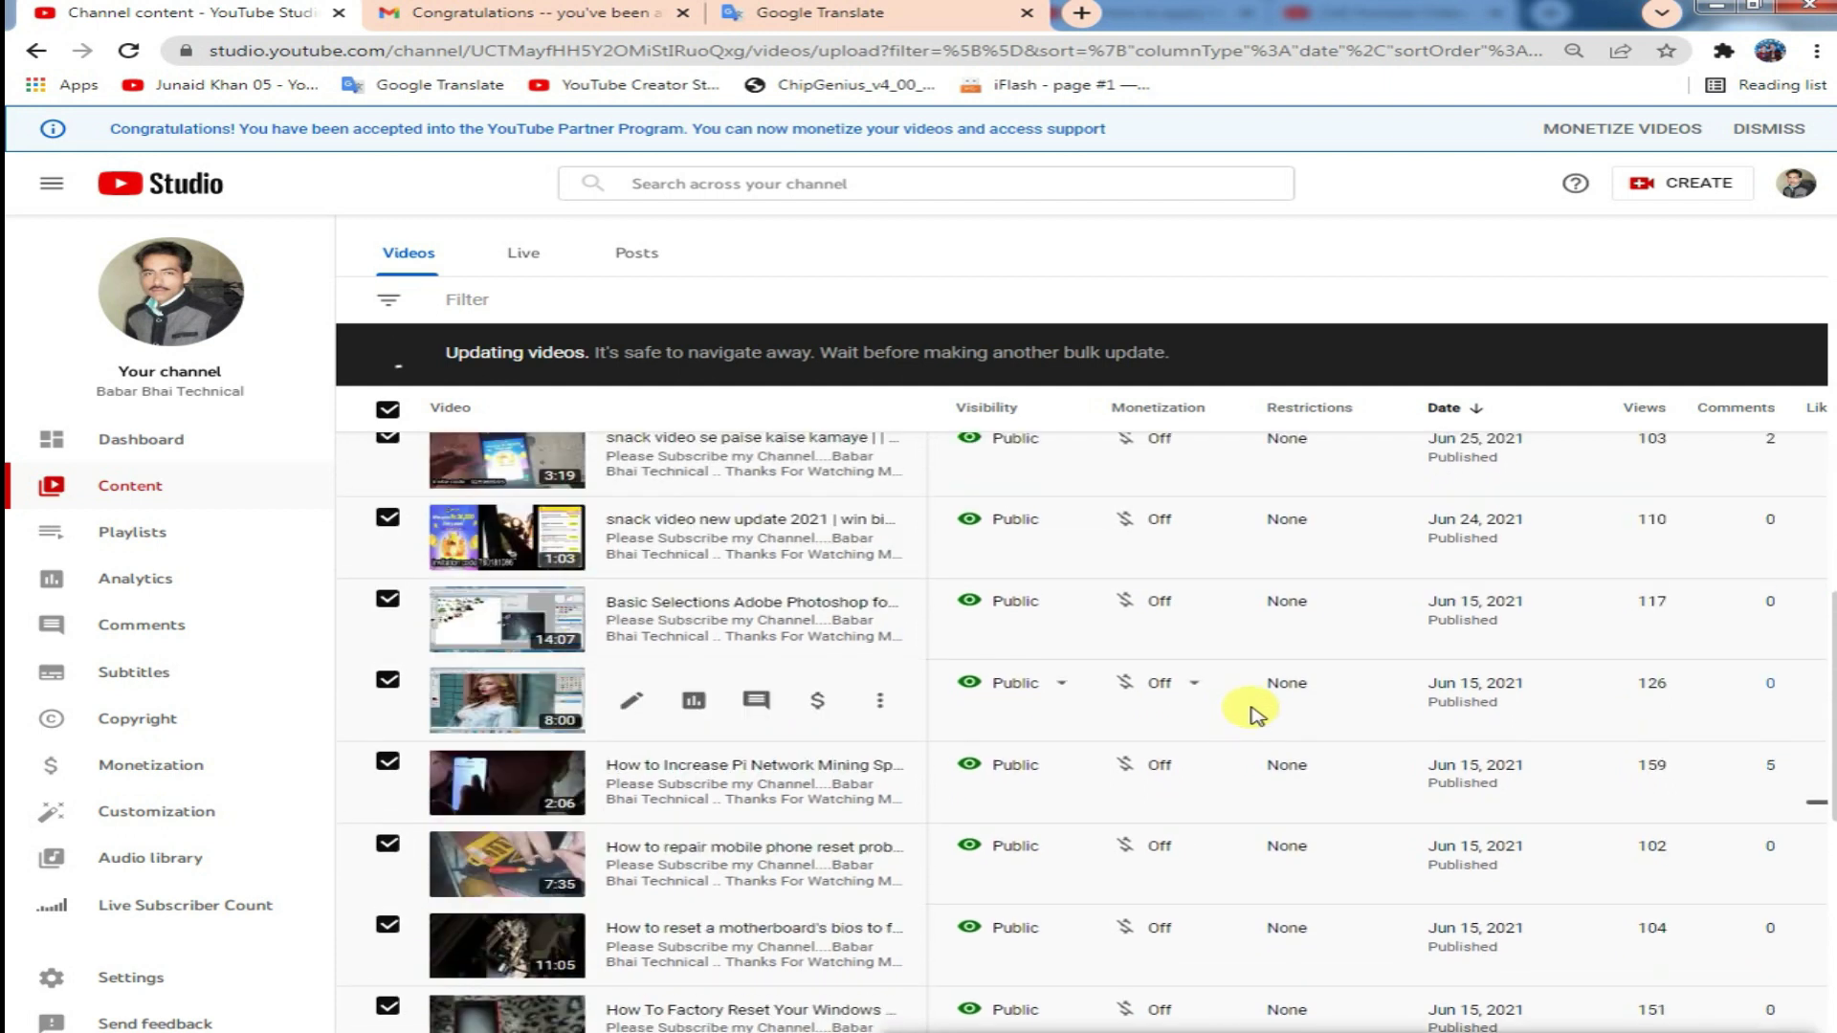
{"action": "scroll", "coordinate": [1204, 719], "scroll_direction": "down", "scroll_amount": 3}
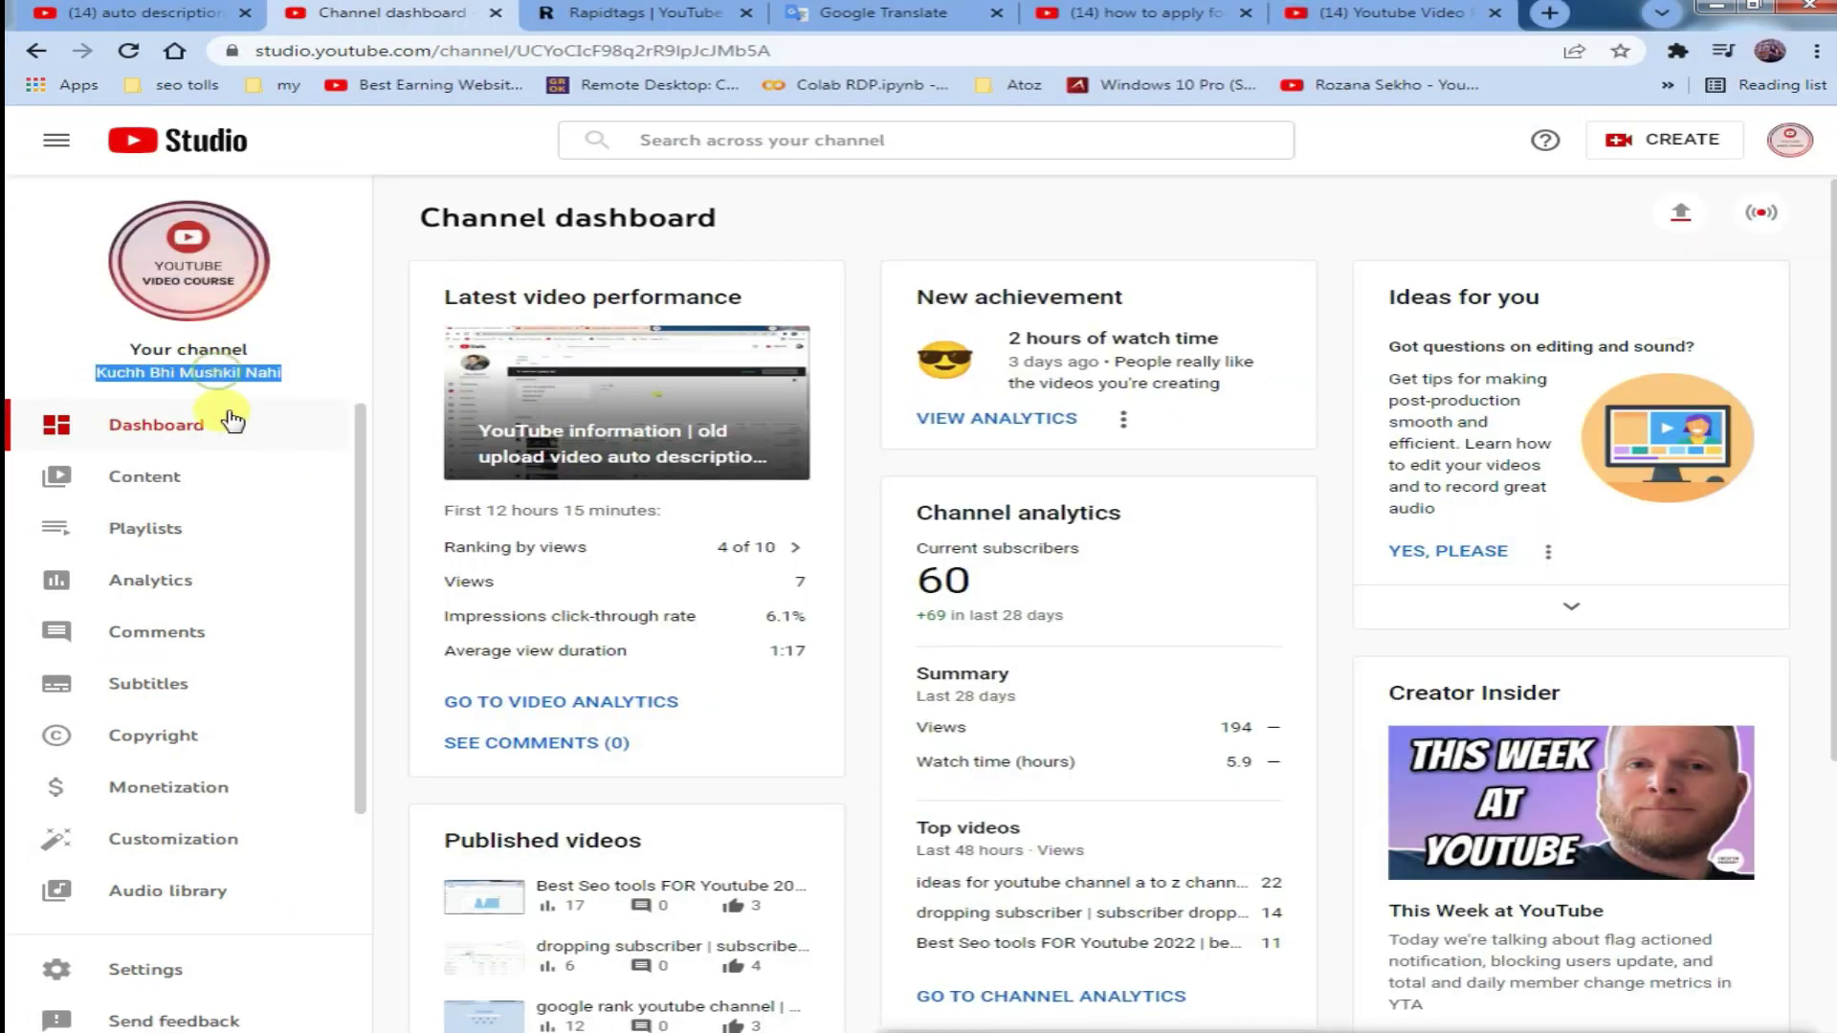
- Open the content list of the Kuchh Bhi Mushkil Nahi channel and look through its draft and published videos
{"action": "left_click", "coordinate": [158, 484]}
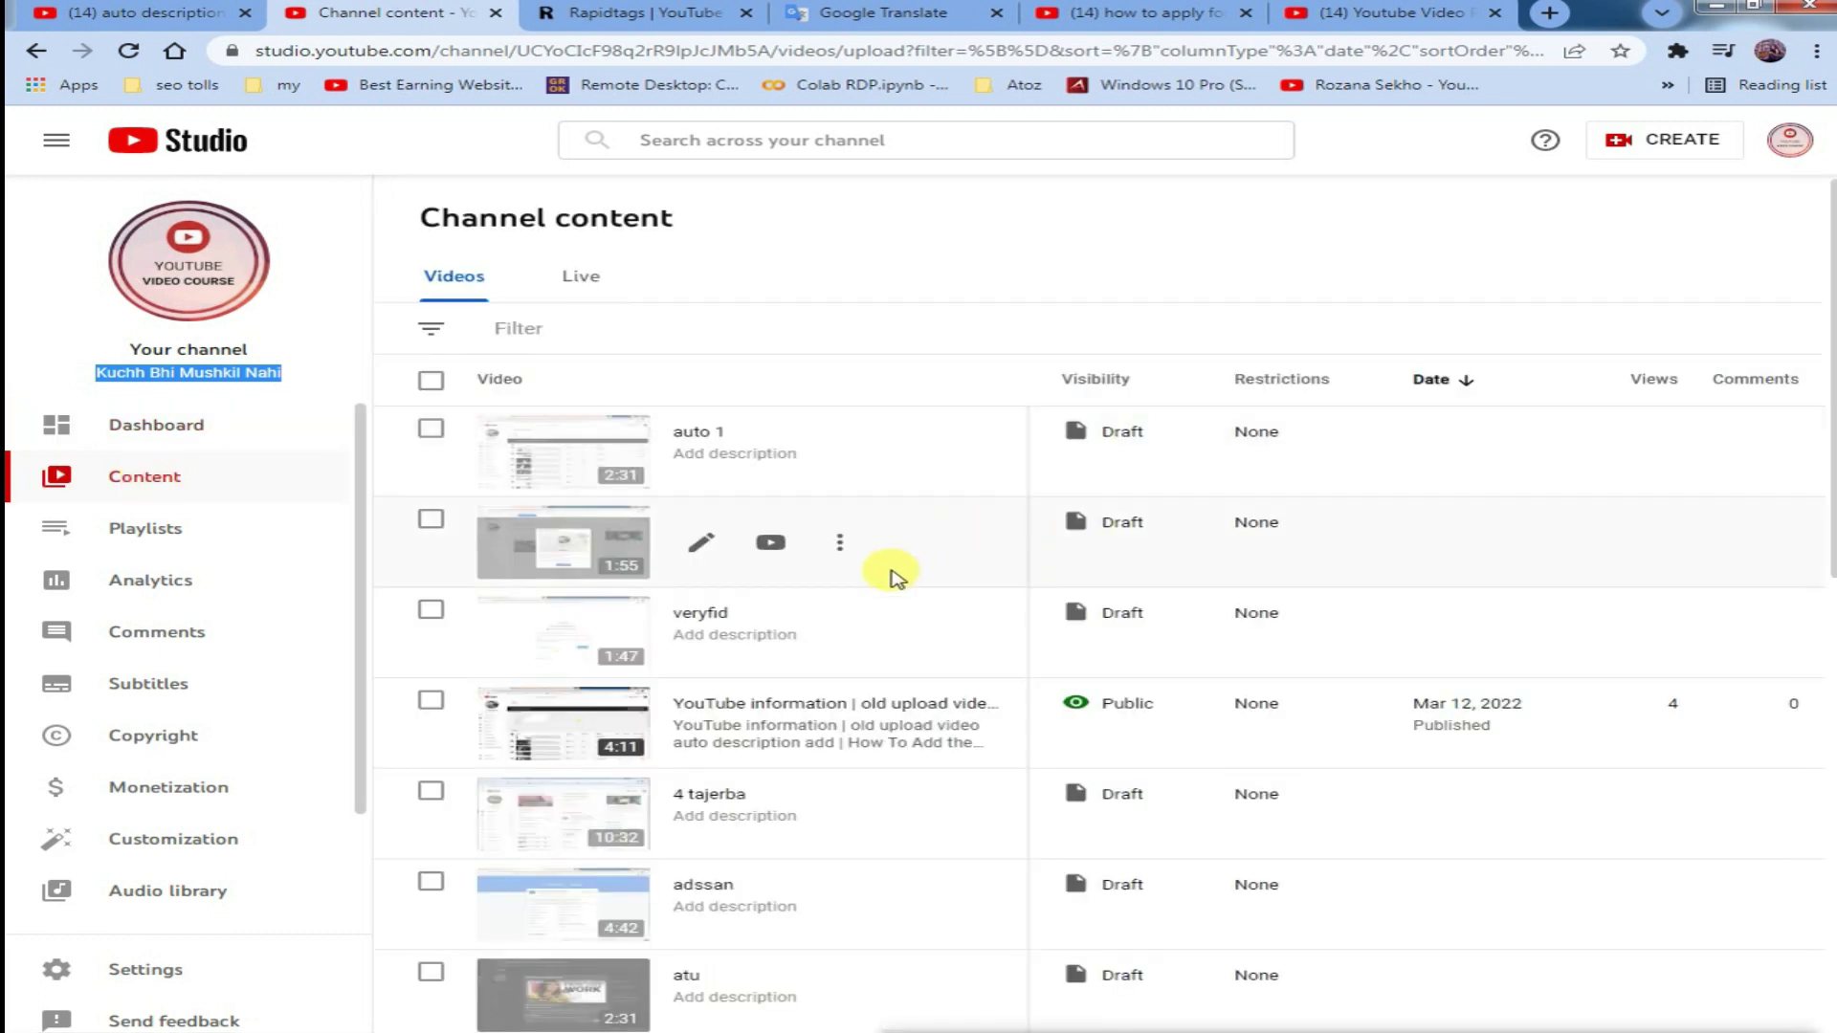
{"action": "scroll", "coordinate": [892, 577], "scroll_direction": "down", "scroll_amount": 1}
{"action": "scroll", "coordinate": [1006, 627], "scroll_direction": "down", "scroll_amount": 1}
{"action": "scroll", "coordinate": [976, 624], "scroll_direction": "down", "scroll_amount": 2}
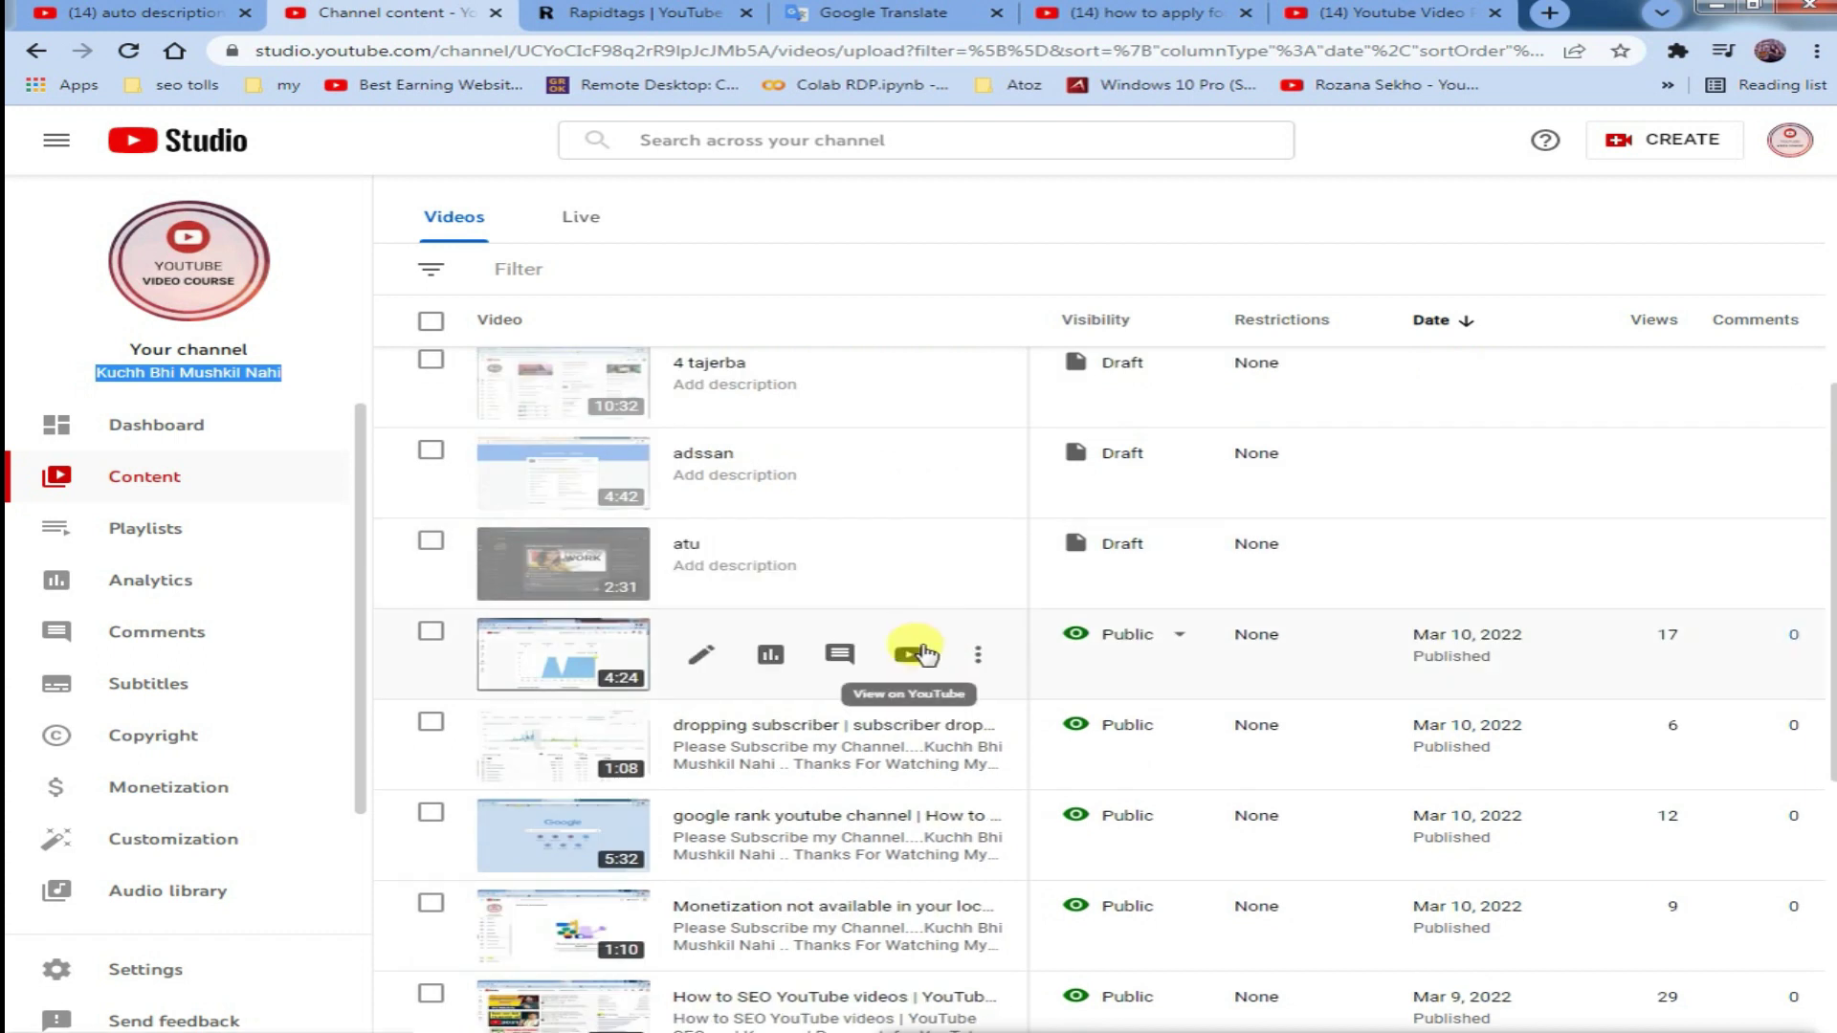
{"action": "scroll", "coordinate": [923, 654], "scroll_direction": "down", "scroll_amount": 1}
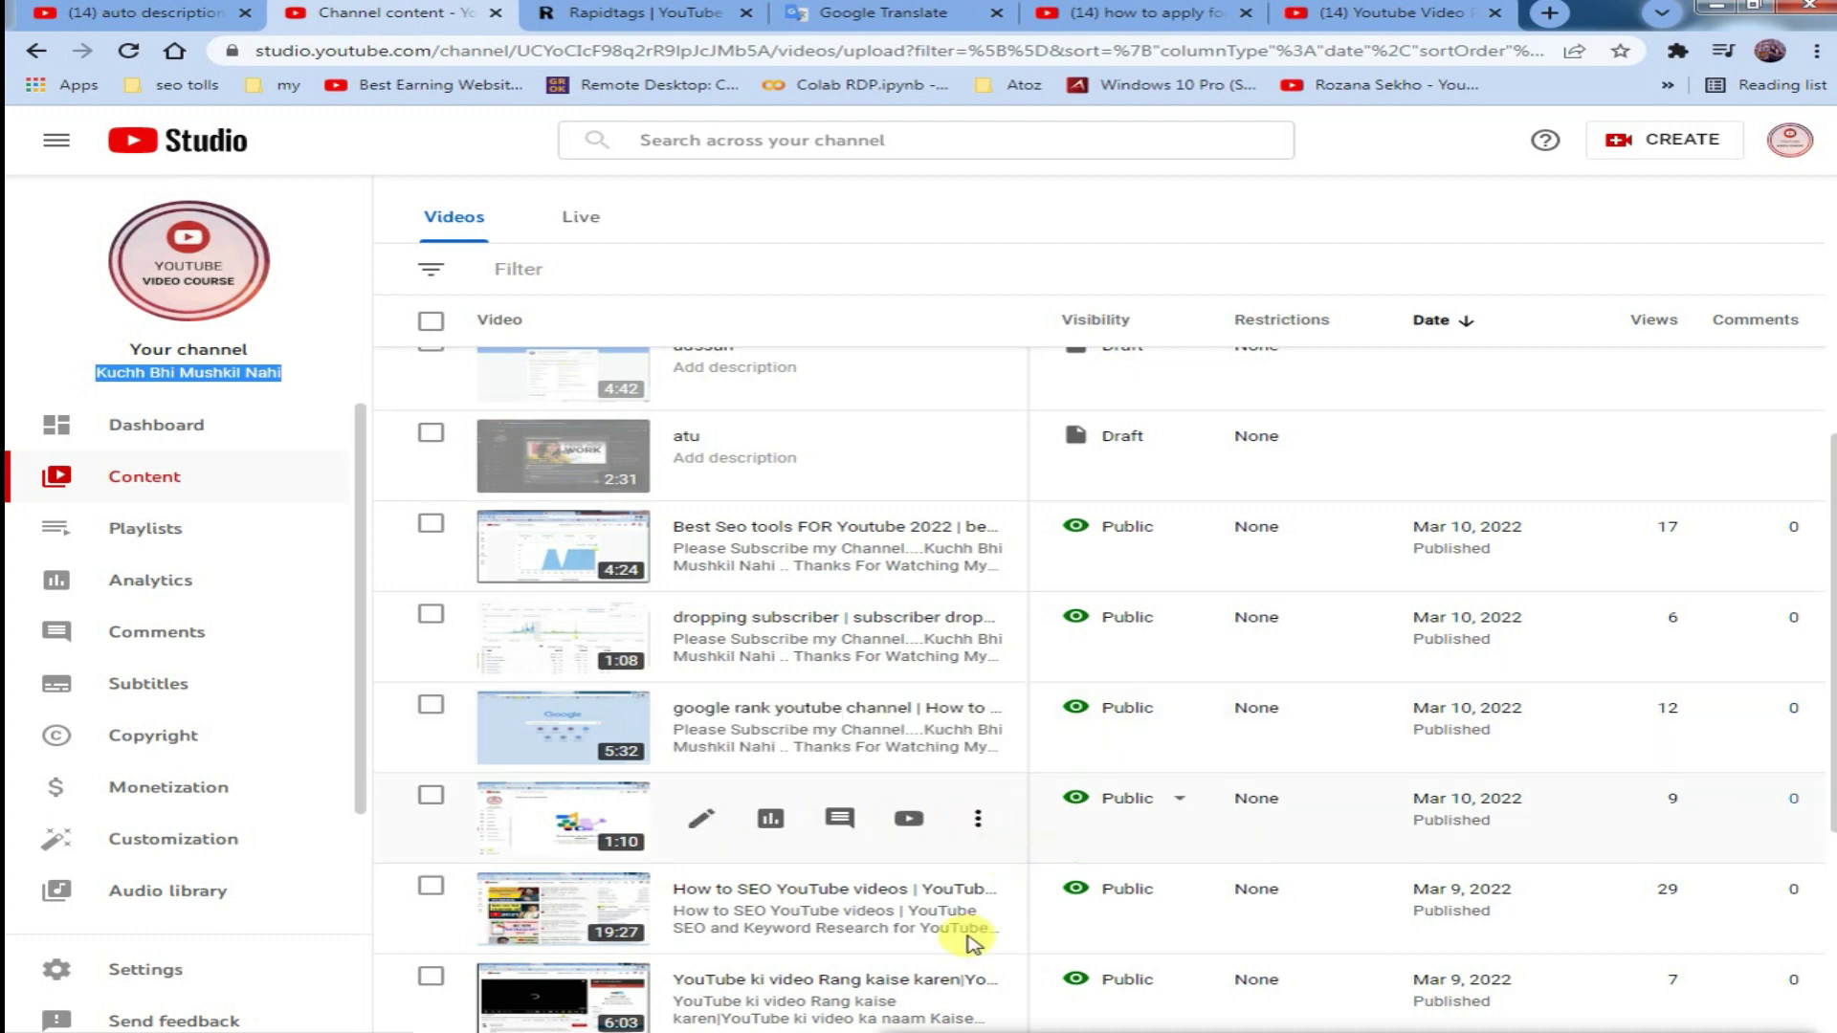
{"action": "scroll", "coordinate": [995, 816], "scroll_direction": "down", "scroll_amount": 2}
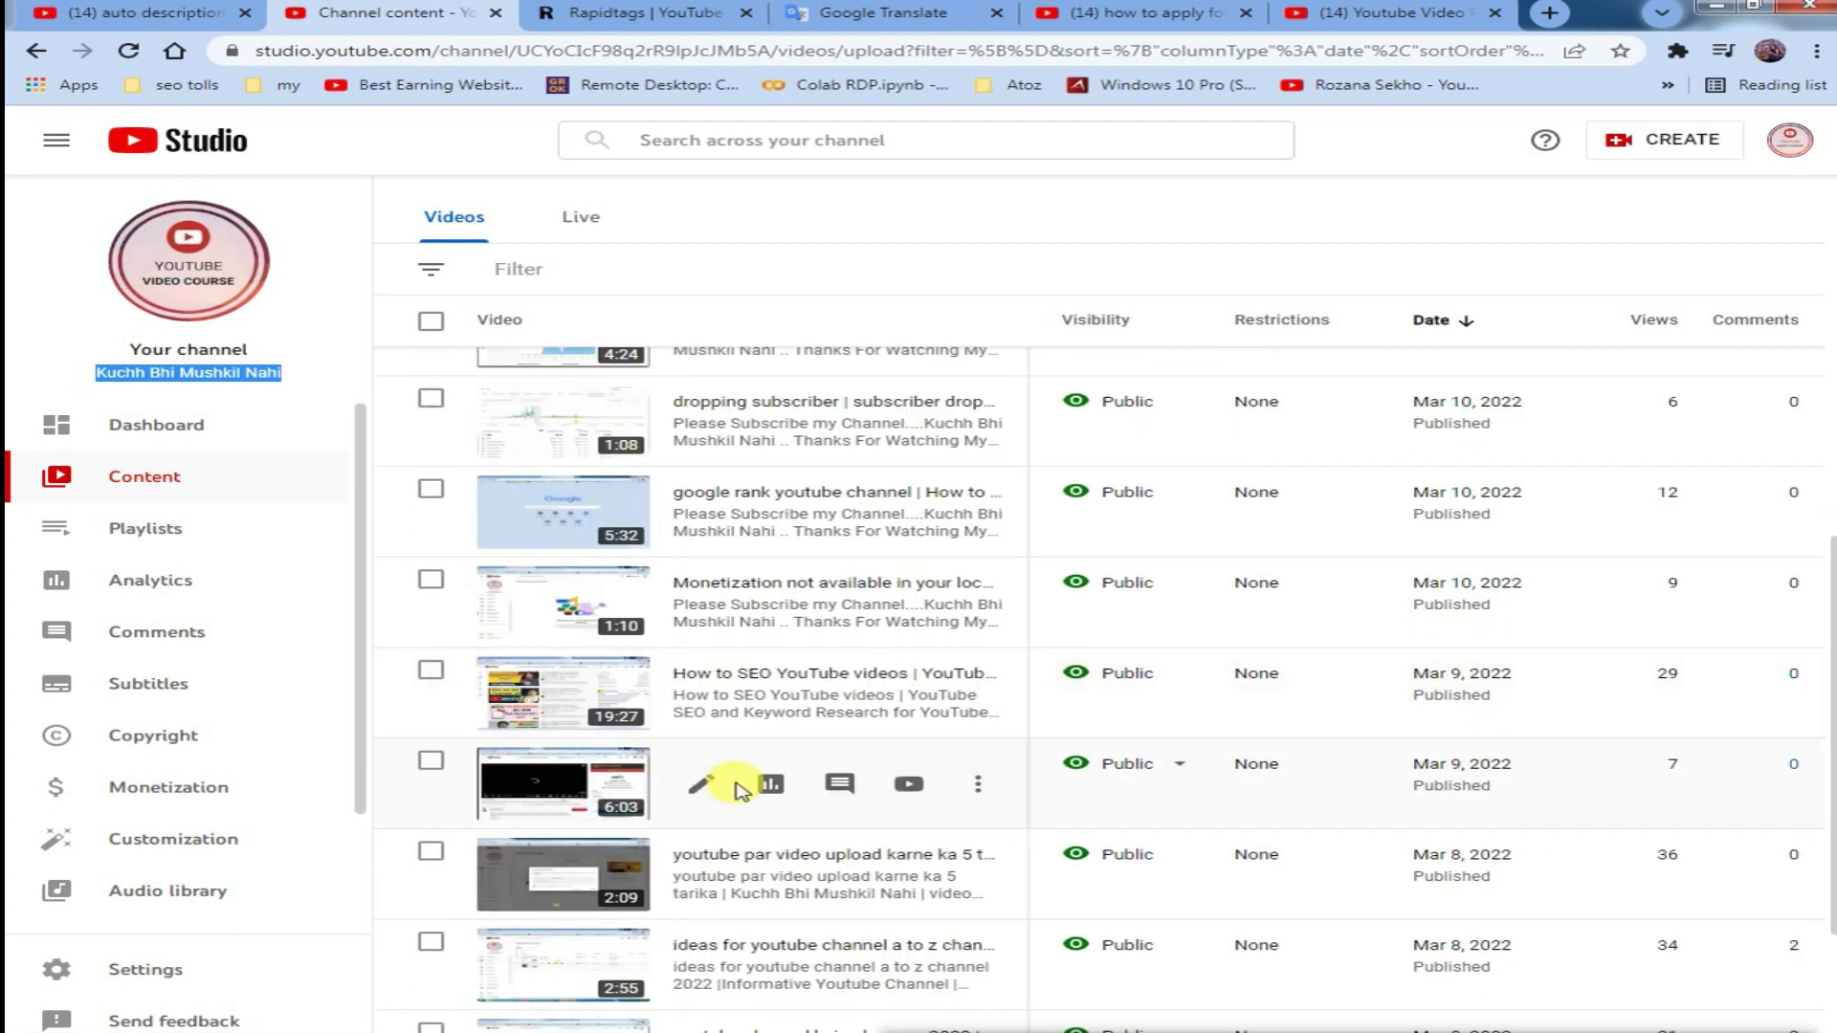
{"action": "scroll", "coordinate": [964, 804], "scroll_direction": "down", "scroll_amount": 3}
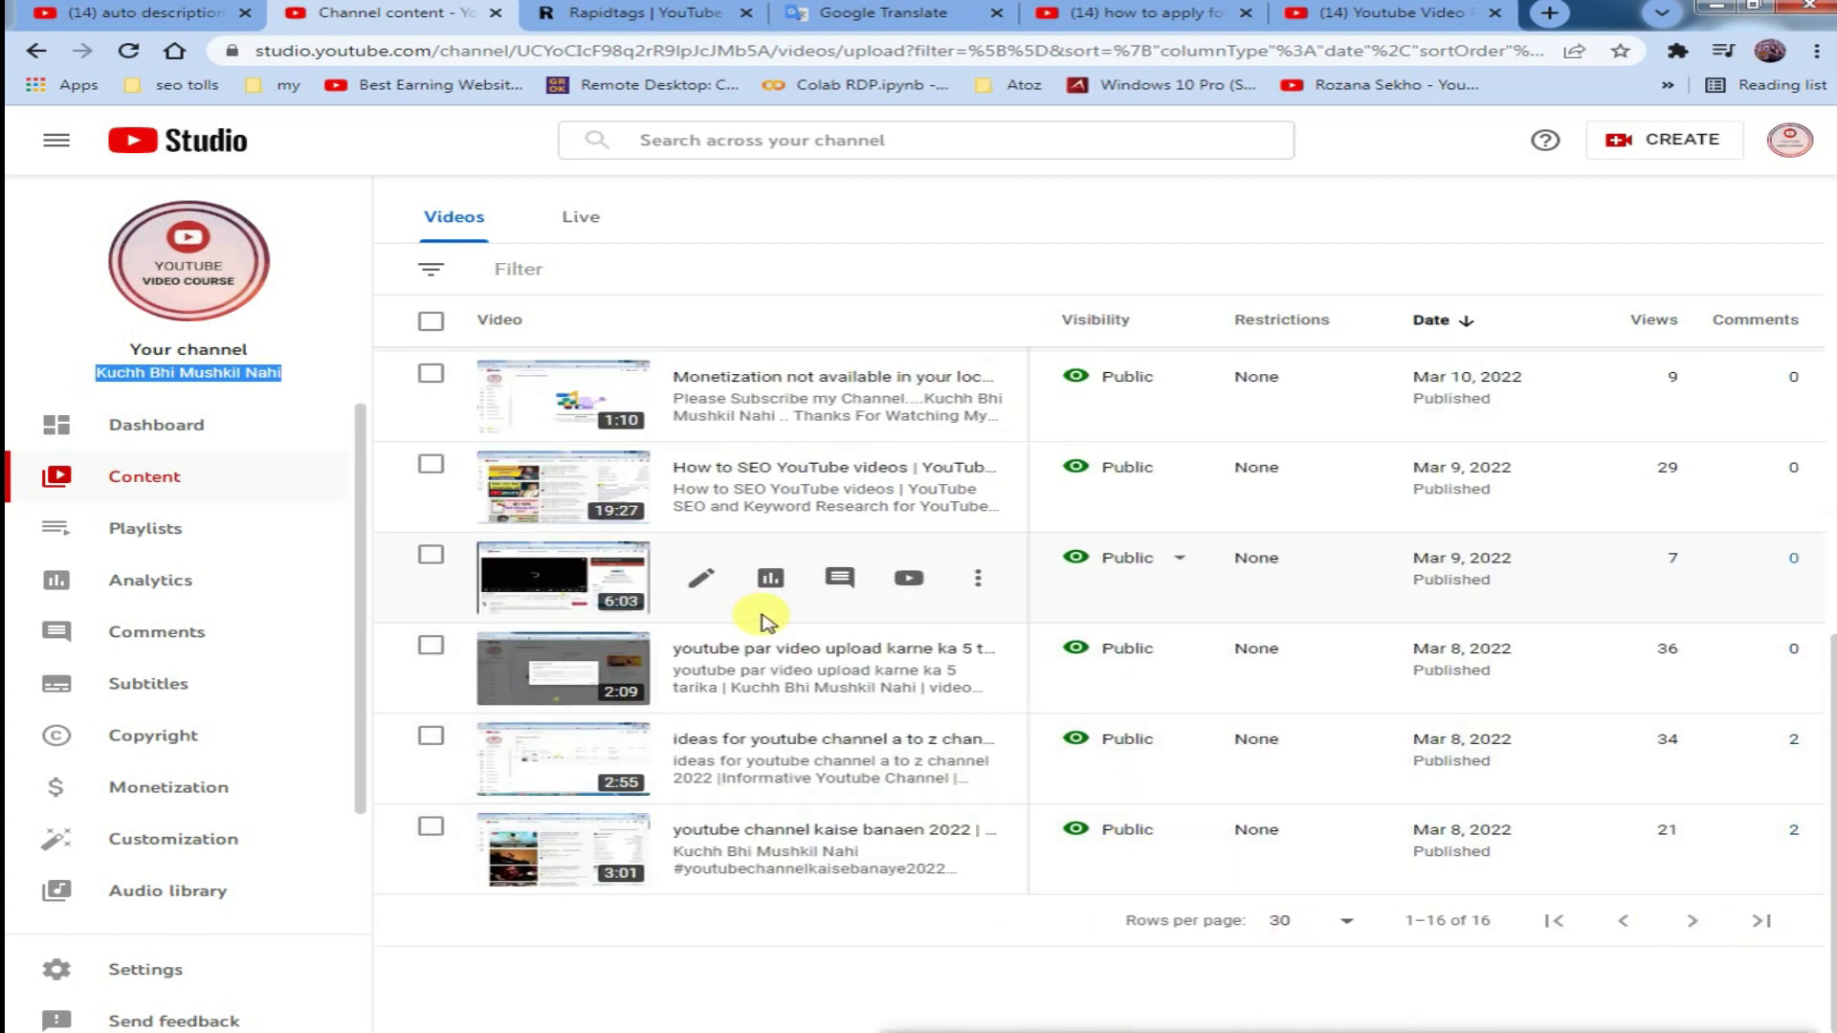
{"action": "scroll", "coordinate": [766, 615], "scroll_direction": "up", "scroll_amount": 1}
{"action": "scroll", "coordinate": [820, 632], "scroll_direction": "up", "scroll_amount": 2}
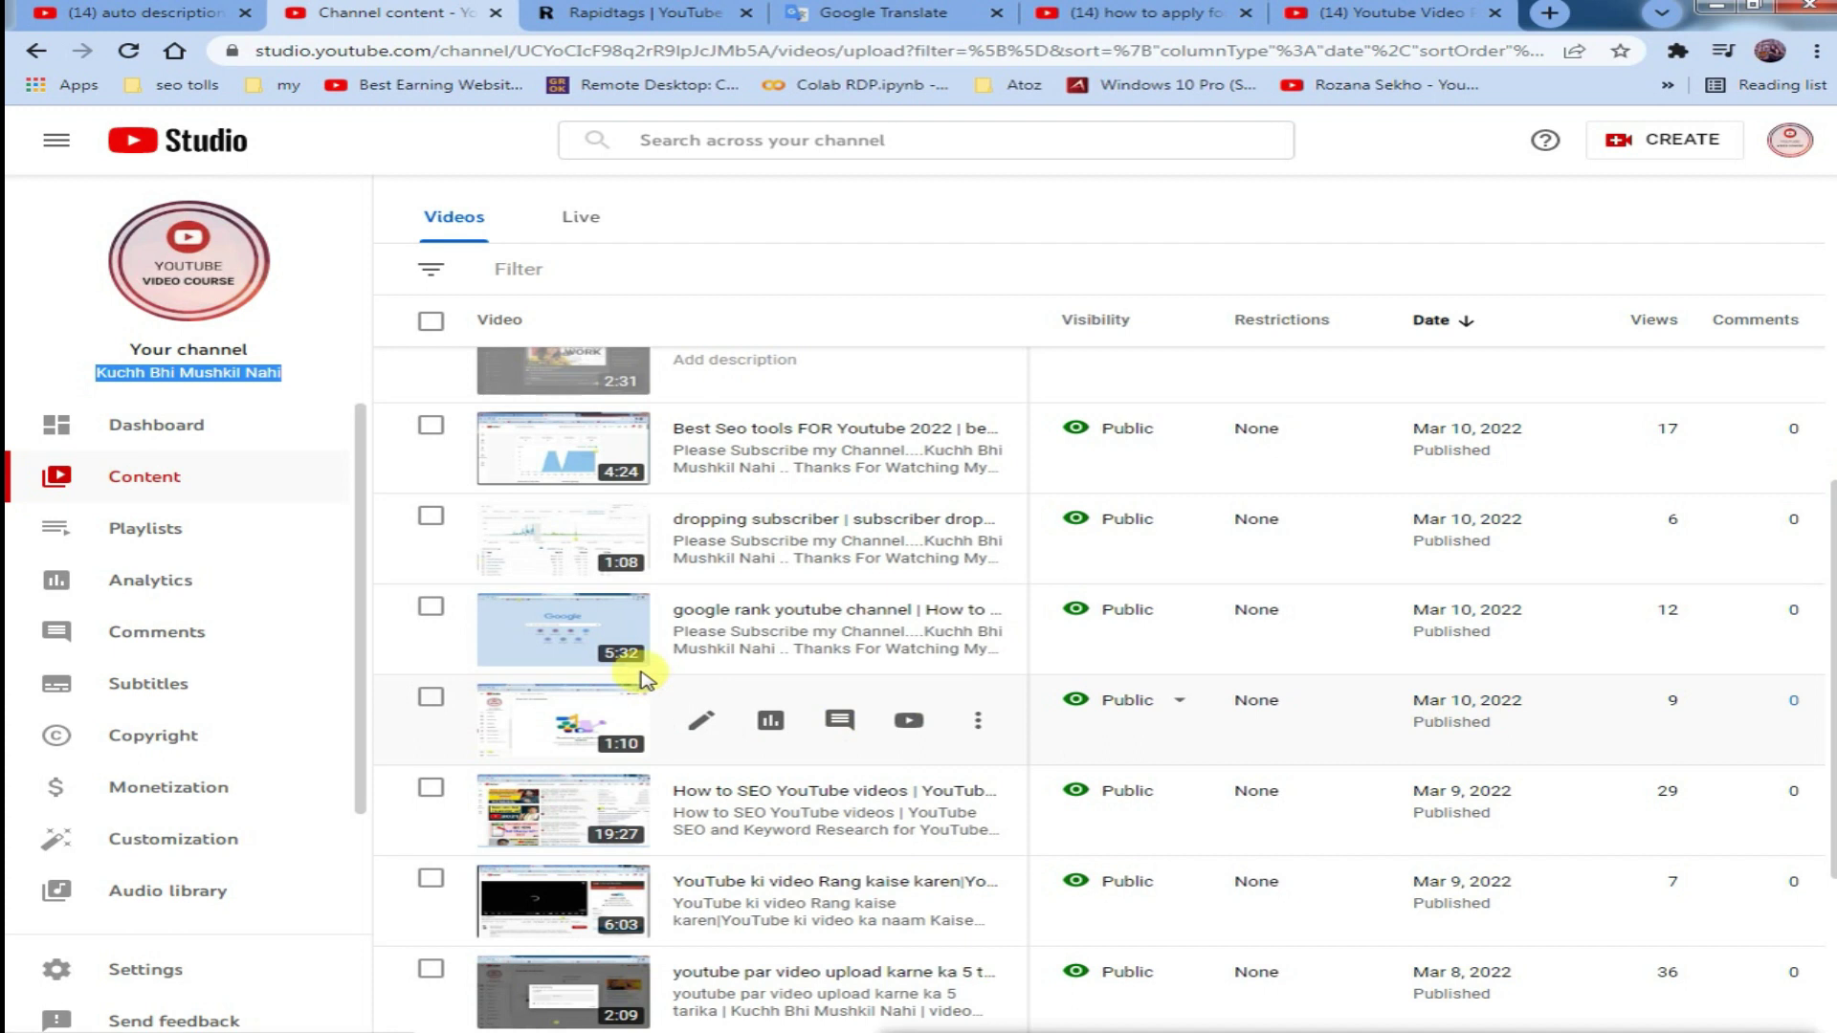
{"action": "scroll", "coordinate": [766, 660], "scroll_direction": "up", "scroll_amount": 1}
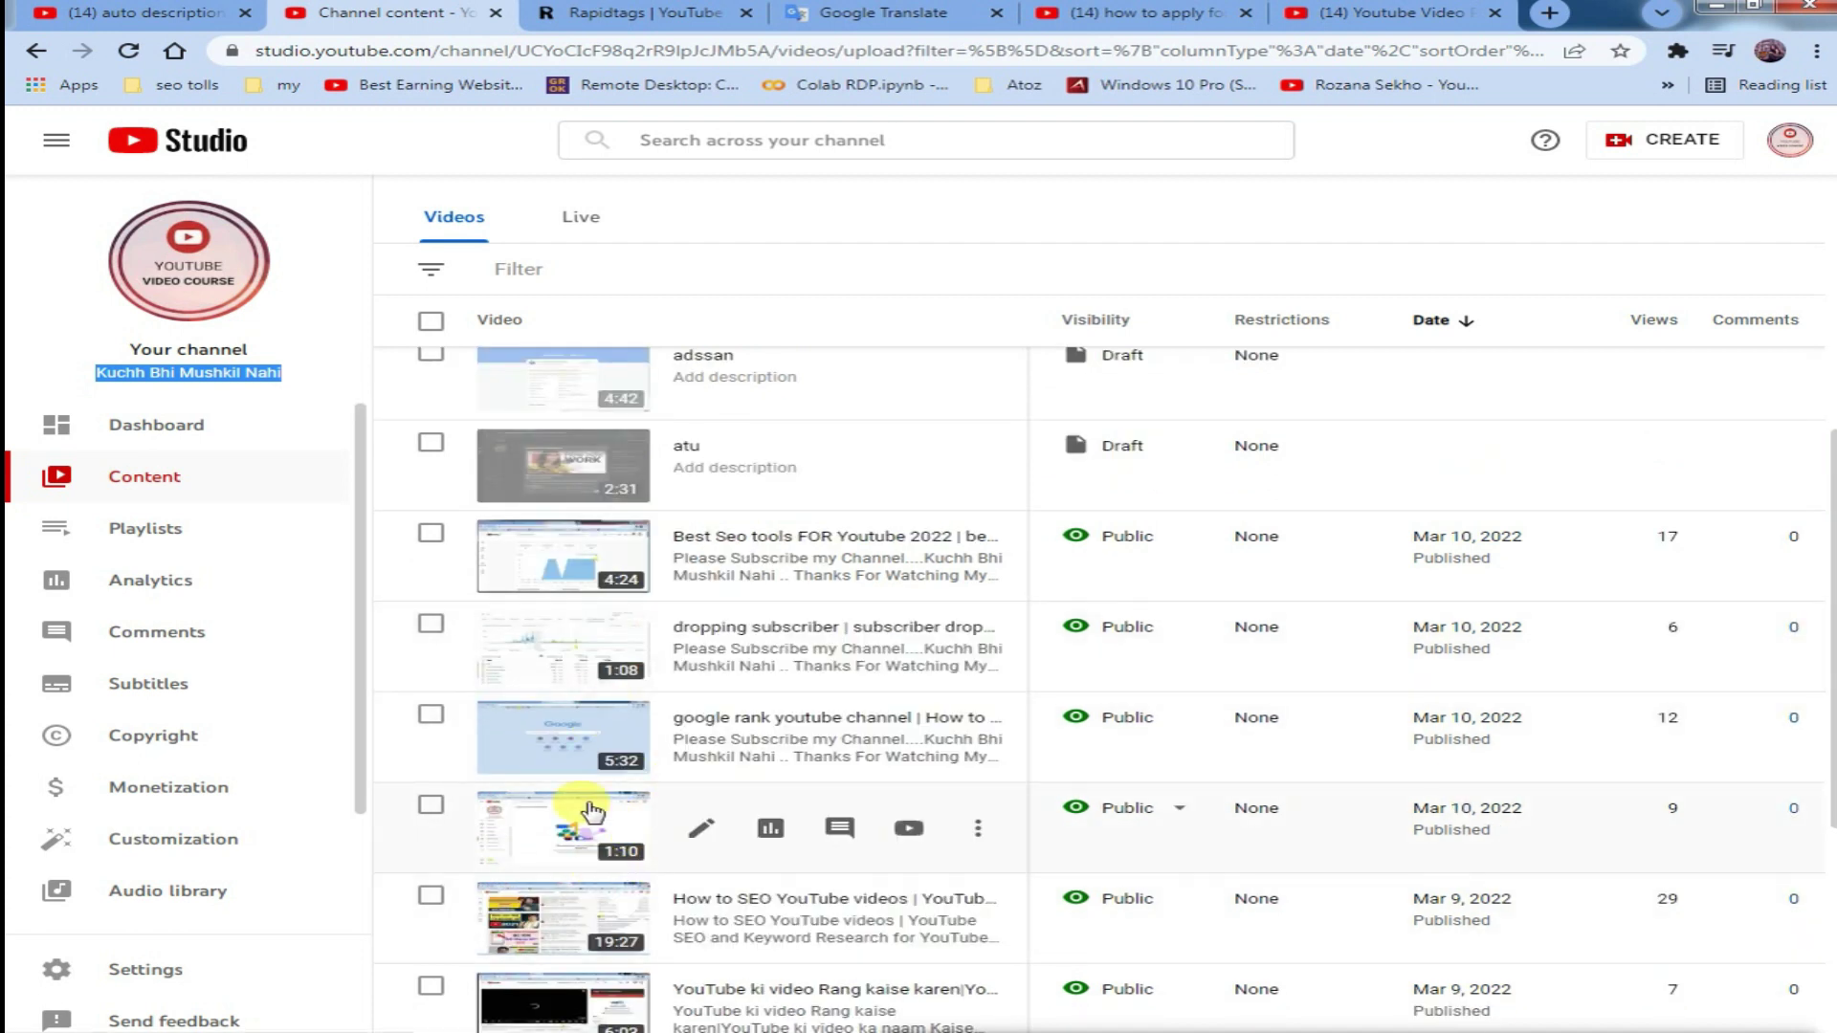
{"action": "scroll", "coordinate": [598, 794], "scroll_direction": "up", "scroll_amount": 1}
{"action": "scroll", "coordinate": [641, 660], "scroll_direction": "up", "scroll_amount": 1}
{"action": "scroll", "coordinate": [659, 660], "scroll_direction": "up", "scroll_amount": 1}
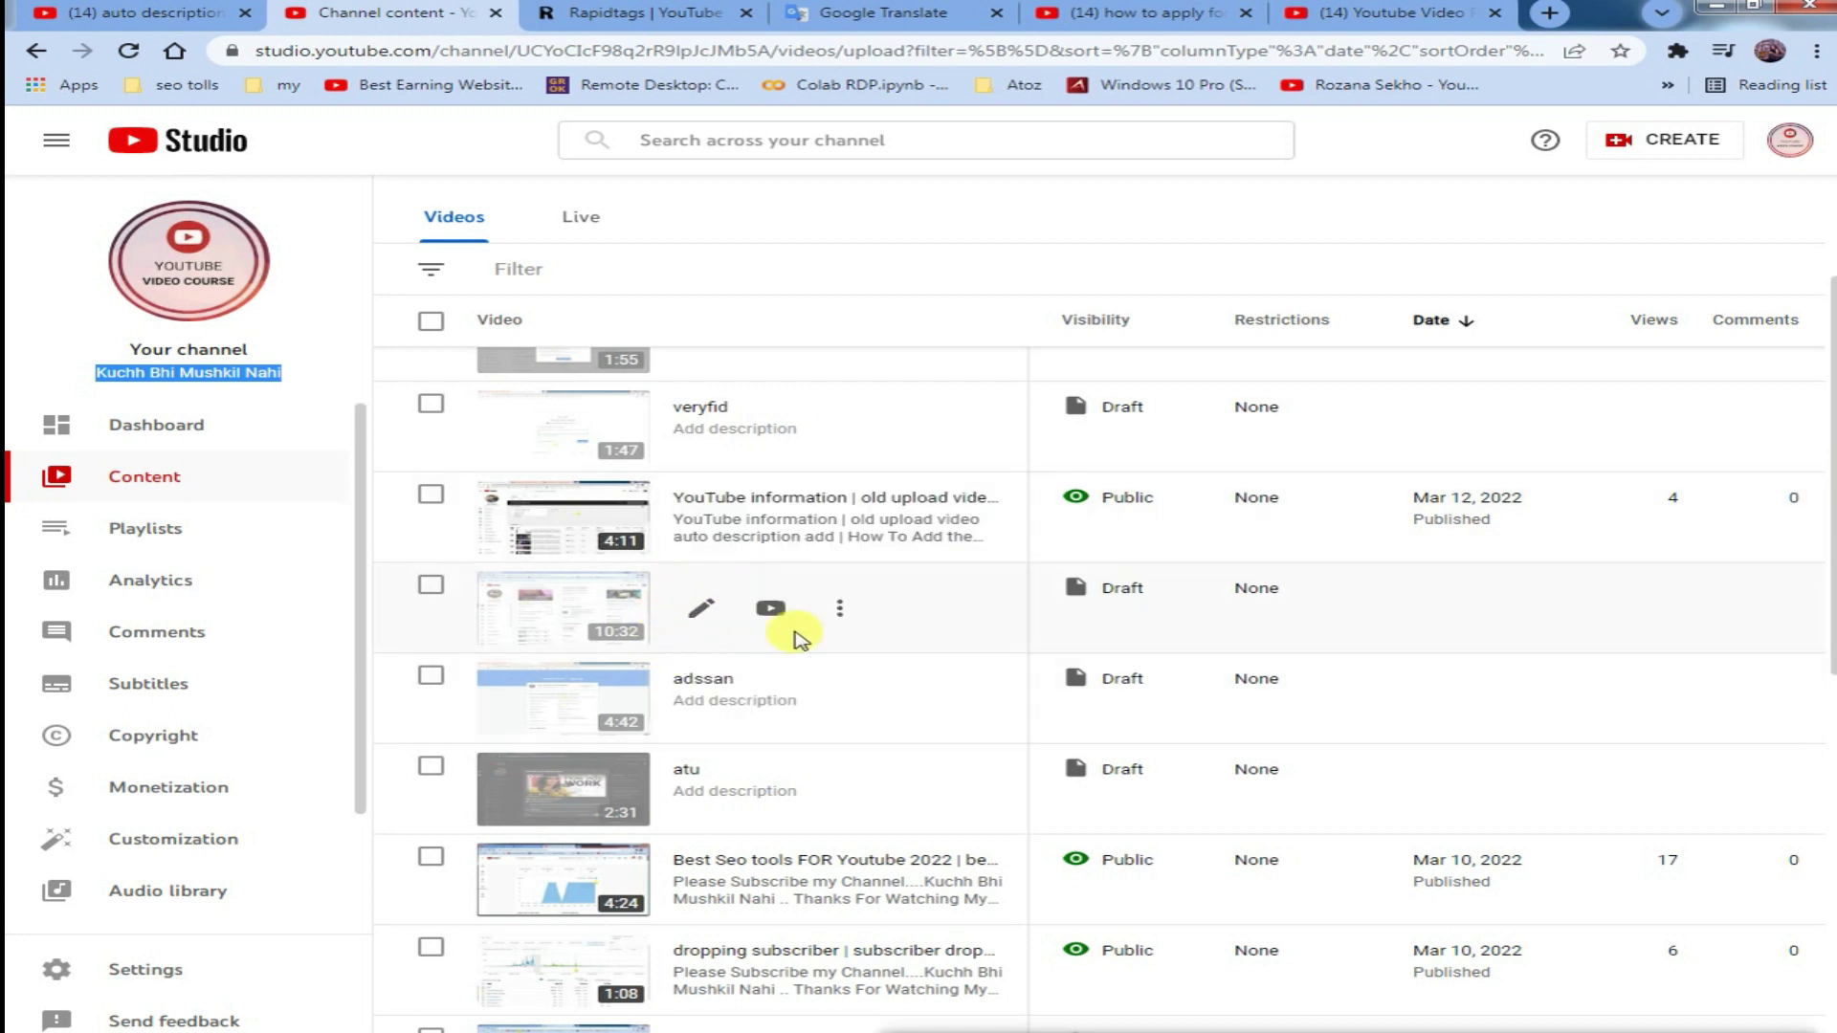
{"action": "scroll", "coordinate": [672, 626], "scroll_direction": "up", "scroll_amount": 1}
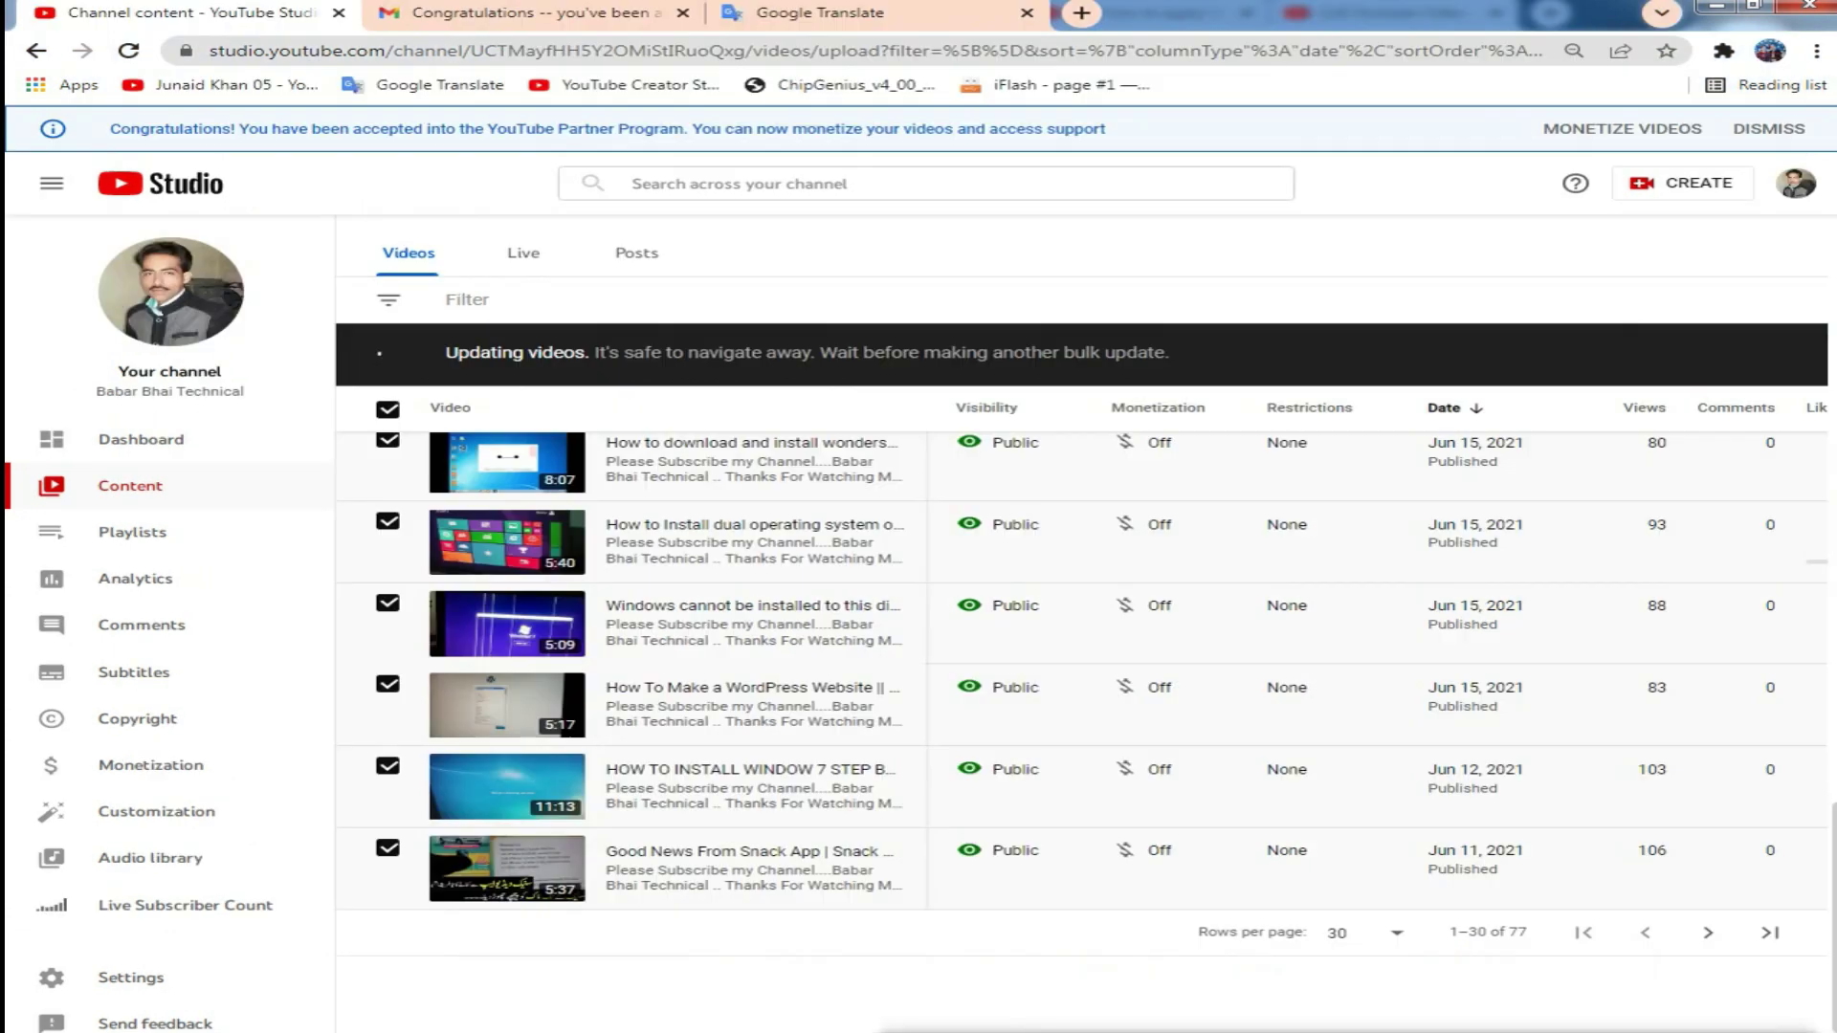
- Look through the video list and check each video's monetization status after the bulk update
{"action": "scroll", "coordinate": [1143, 708], "scroll_direction": "up", "scroll_amount": 15}
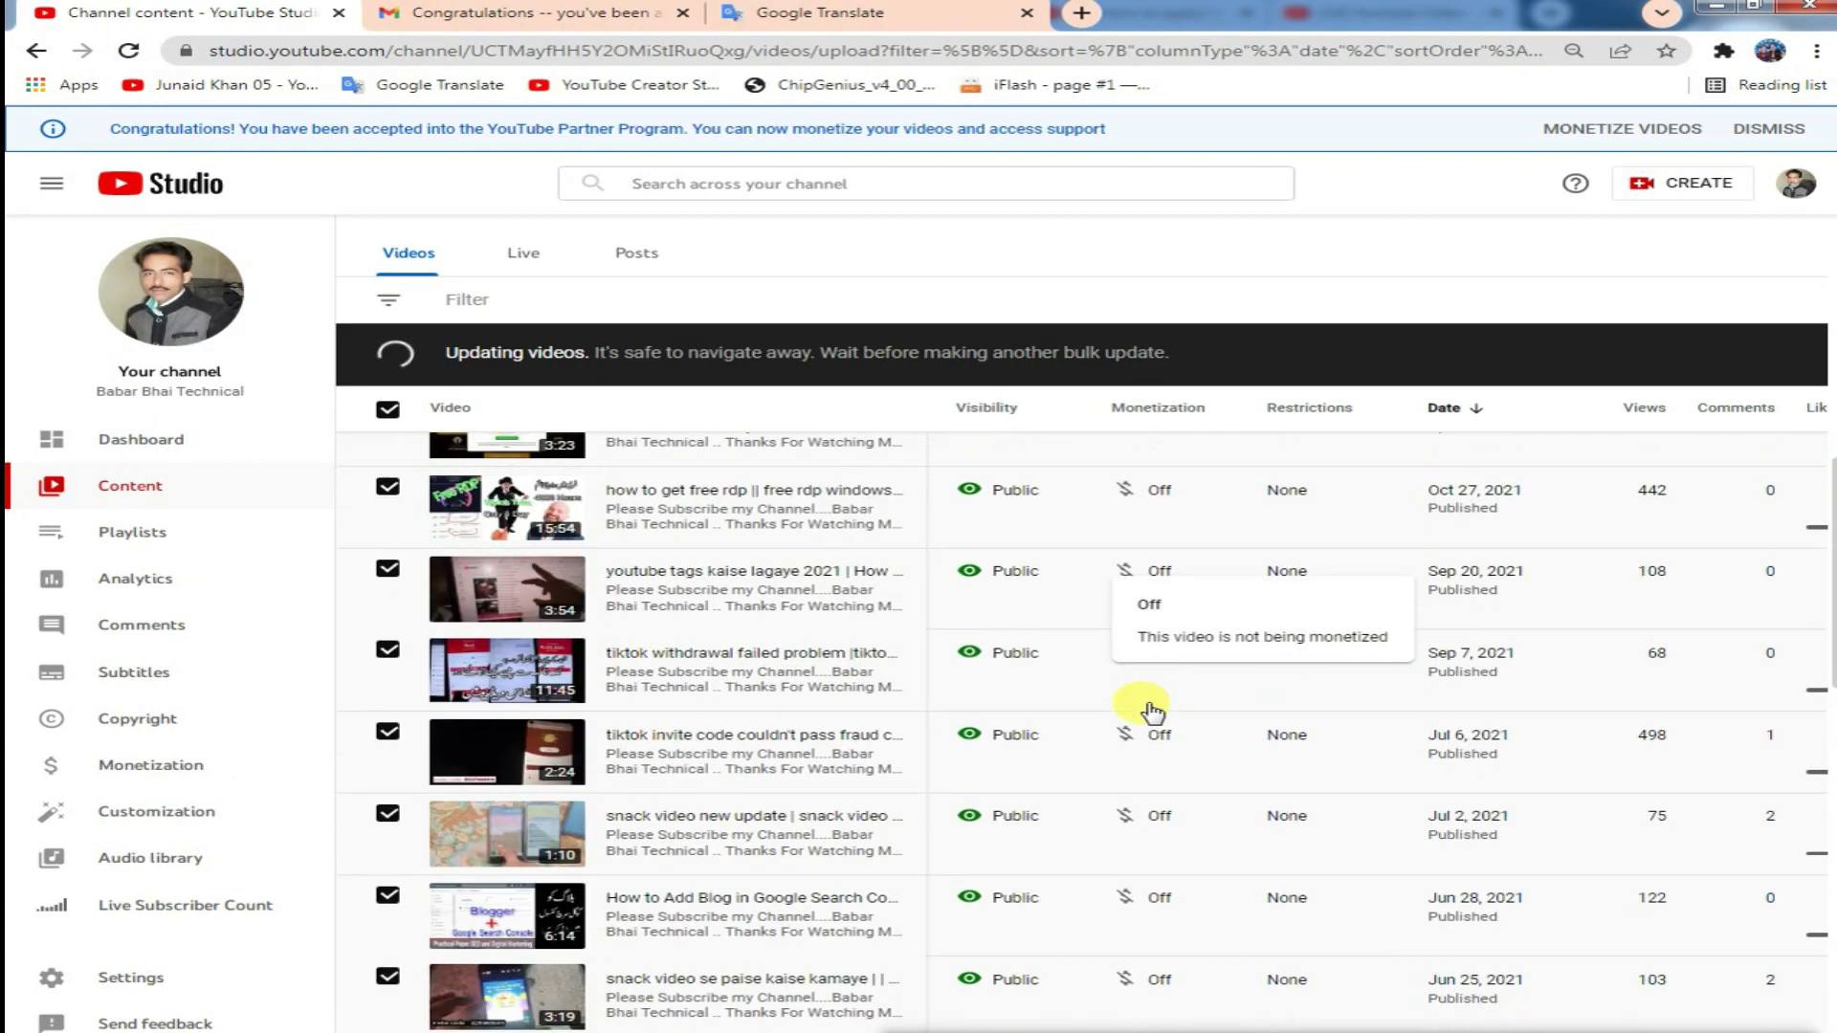
{"action": "scroll", "coordinate": [1152, 710], "scroll_direction": "up", "scroll_amount": 3}
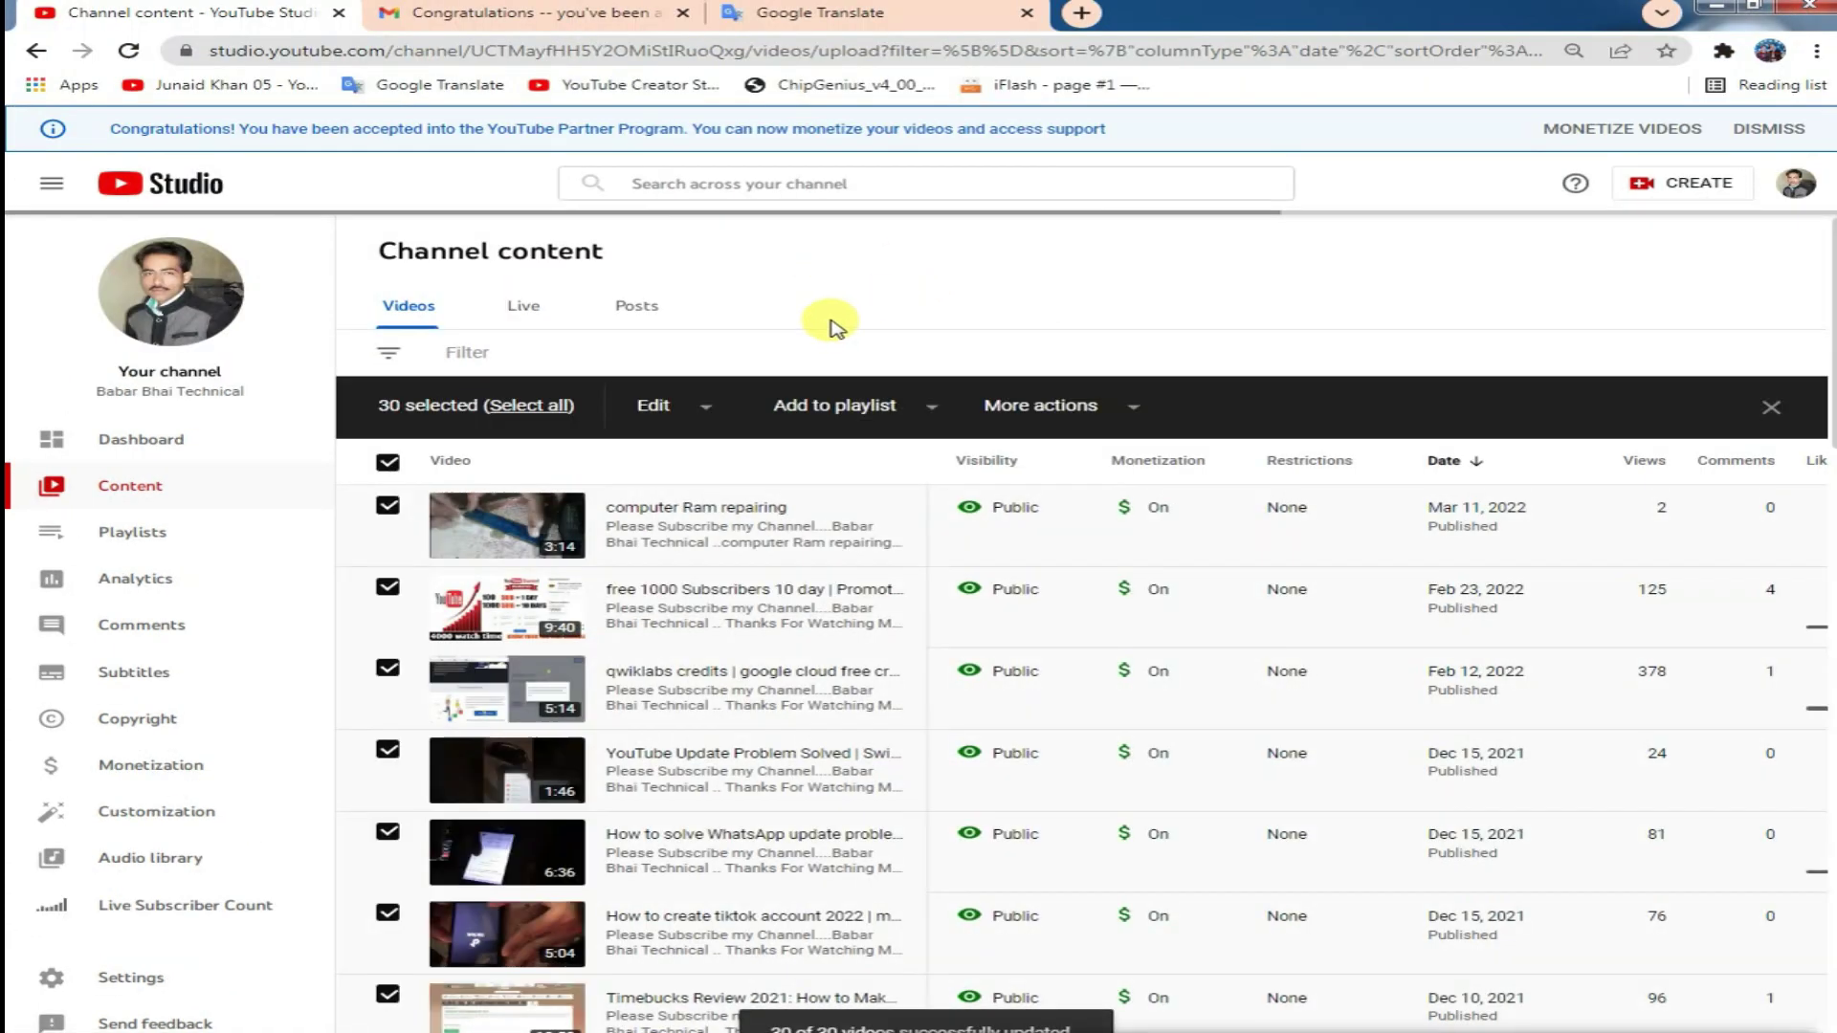
{"action": "scroll", "coordinate": [1194, 497], "scroll_direction": "down", "scroll_amount": 5}
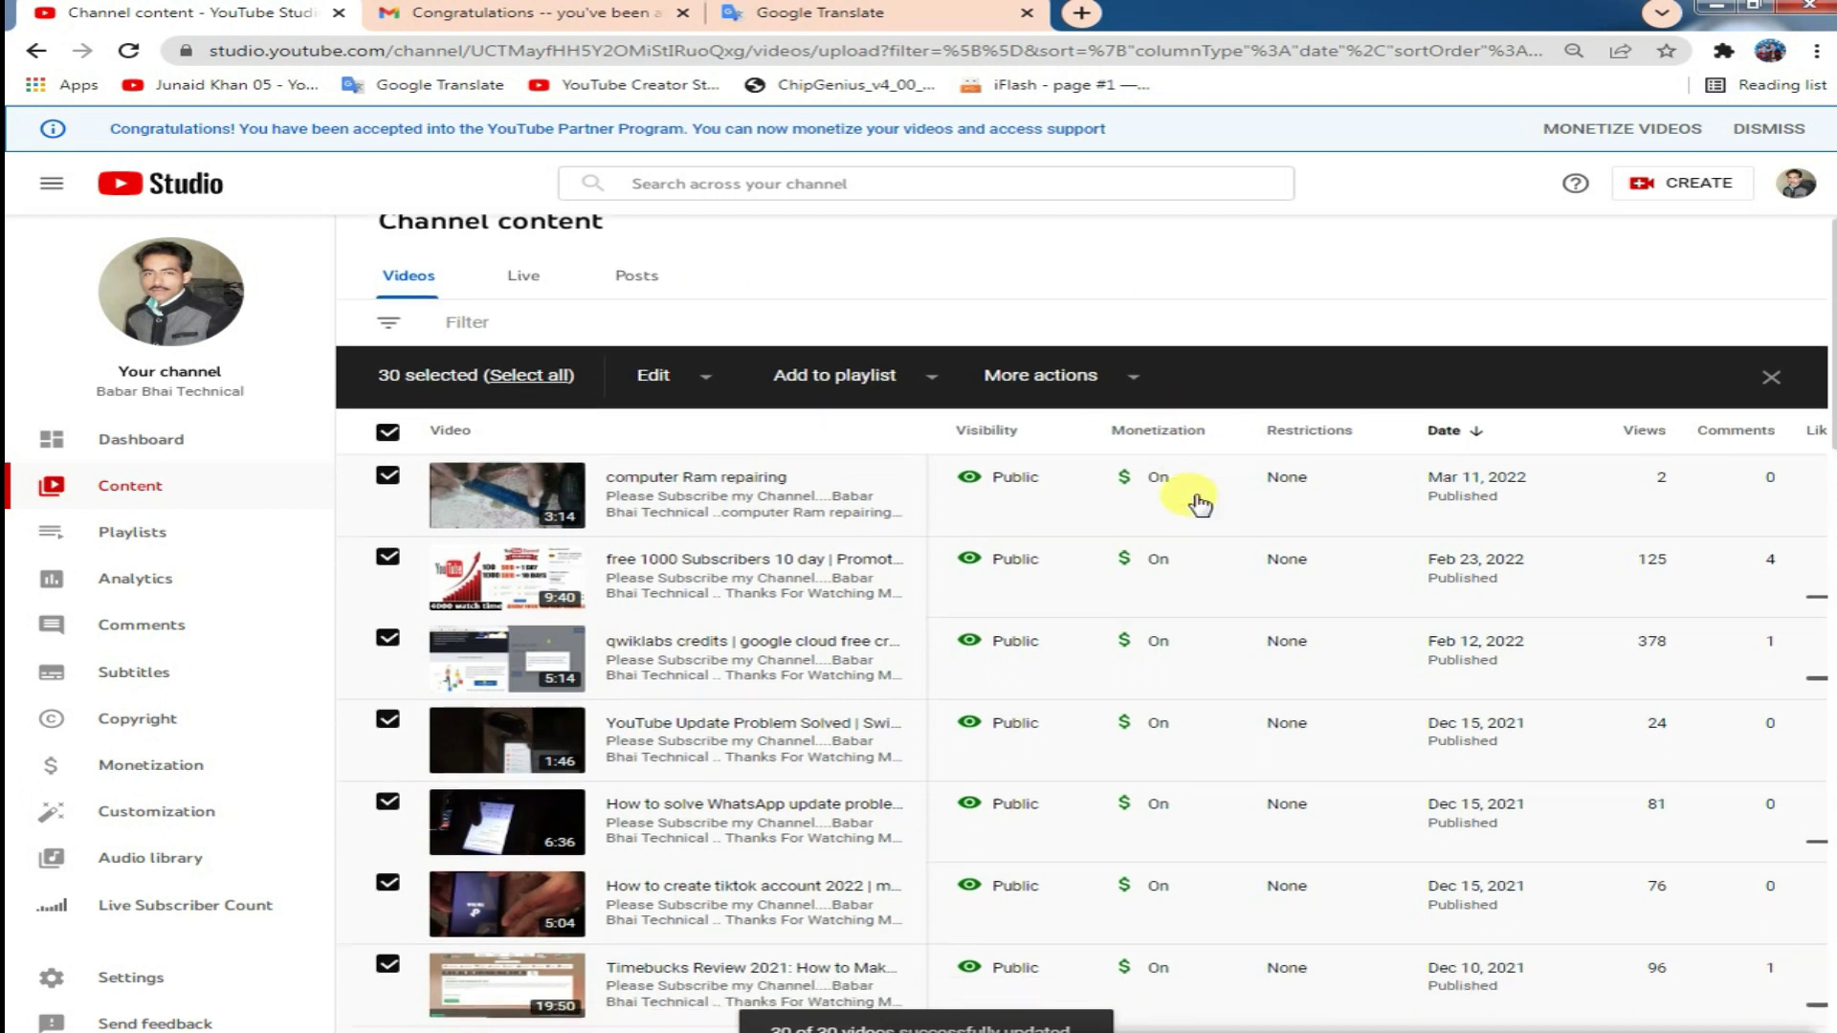
{"action": "scroll", "coordinate": [1194, 514], "scroll_direction": "down", "scroll_amount": 2}
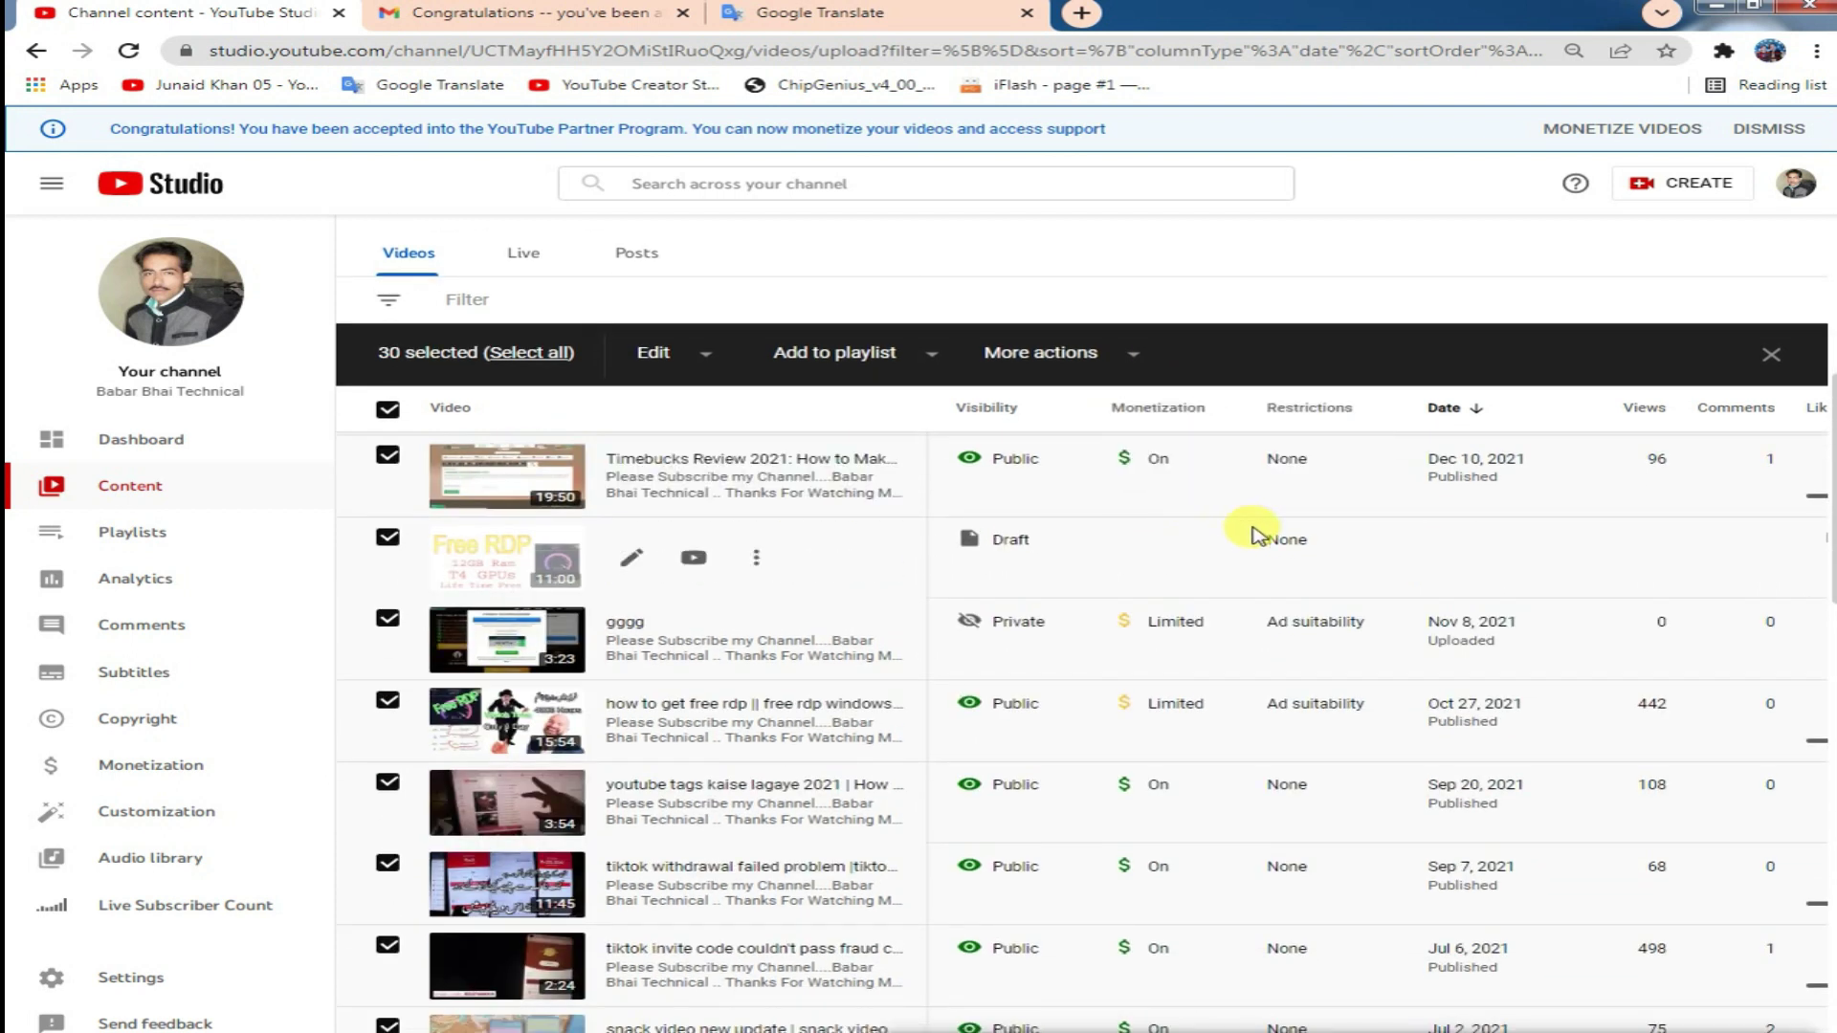
{"action": "scroll", "coordinate": [1224, 522], "scroll_direction": "down", "scroll_amount": 1}
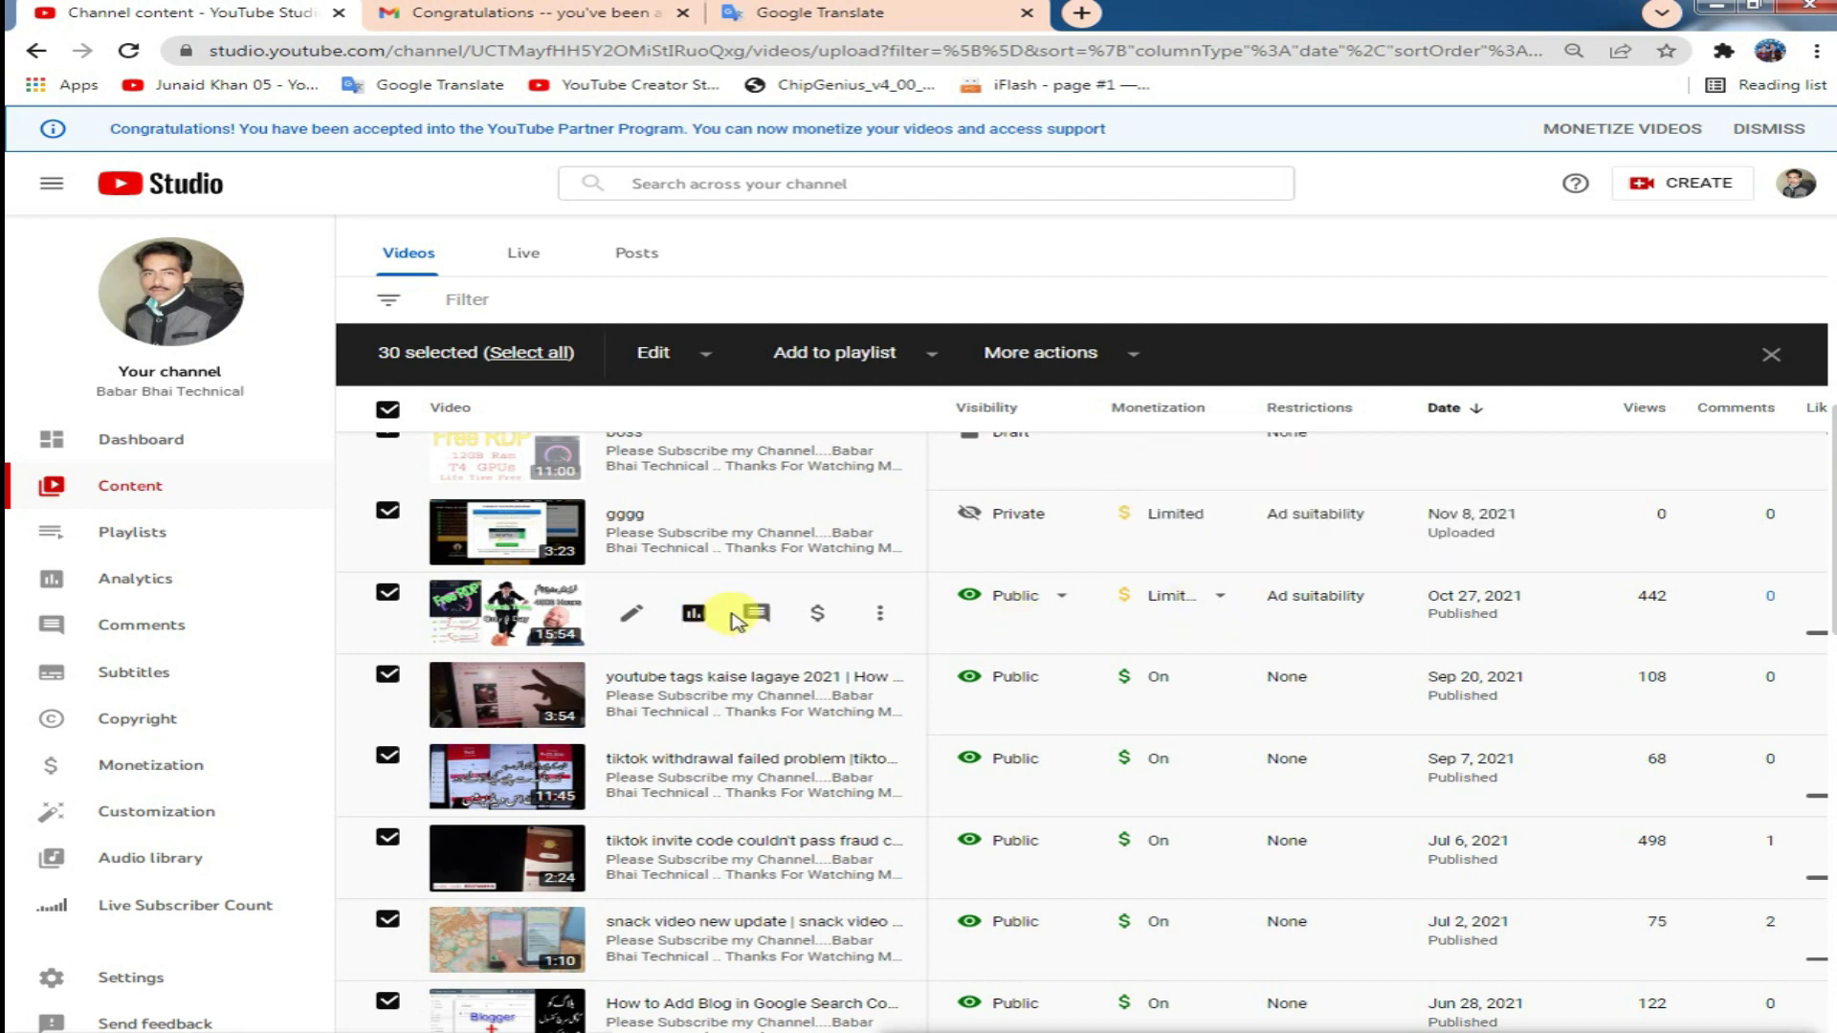
- Inspect the monetization setting of the free RDP video published Oct 27, 2021, and read the explanation of its Limited status
{"action": "left_click", "coordinate": [1219, 595]}
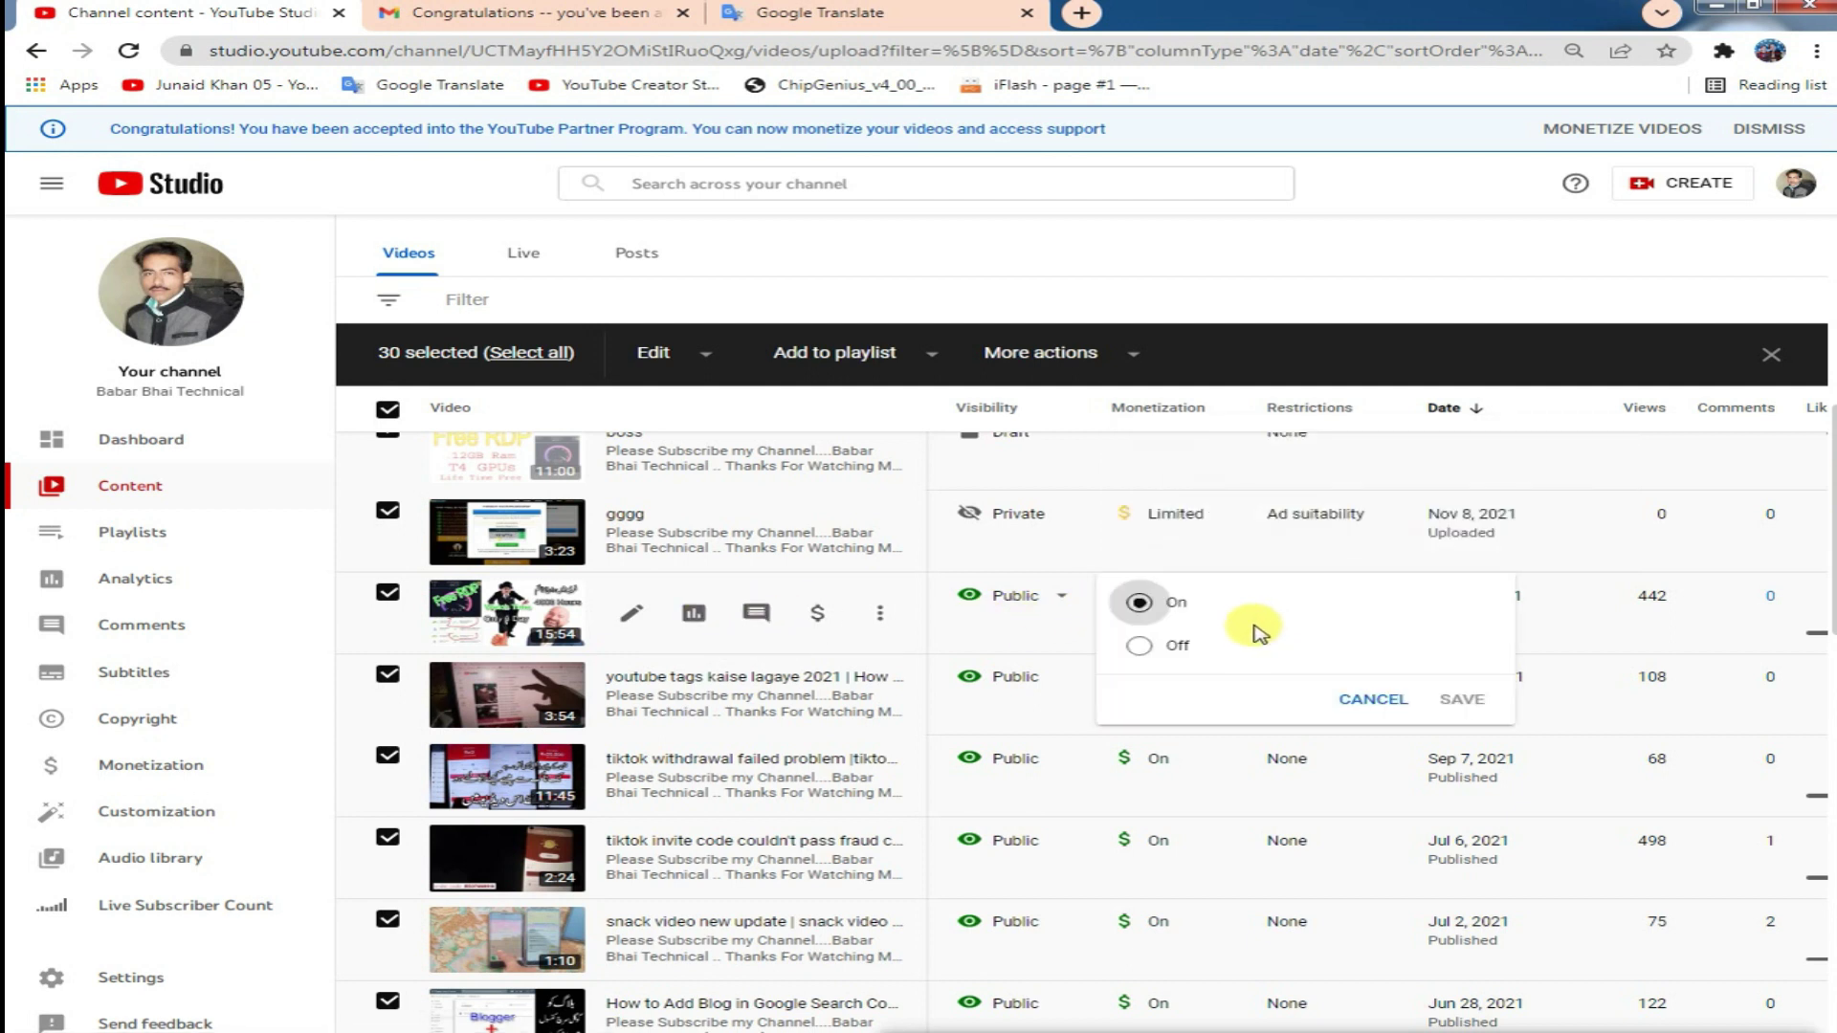
{"action": "left_click", "coordinate": [1368, 695]}
{"action": "mouse_move", "coordinate": [1163, 611]}
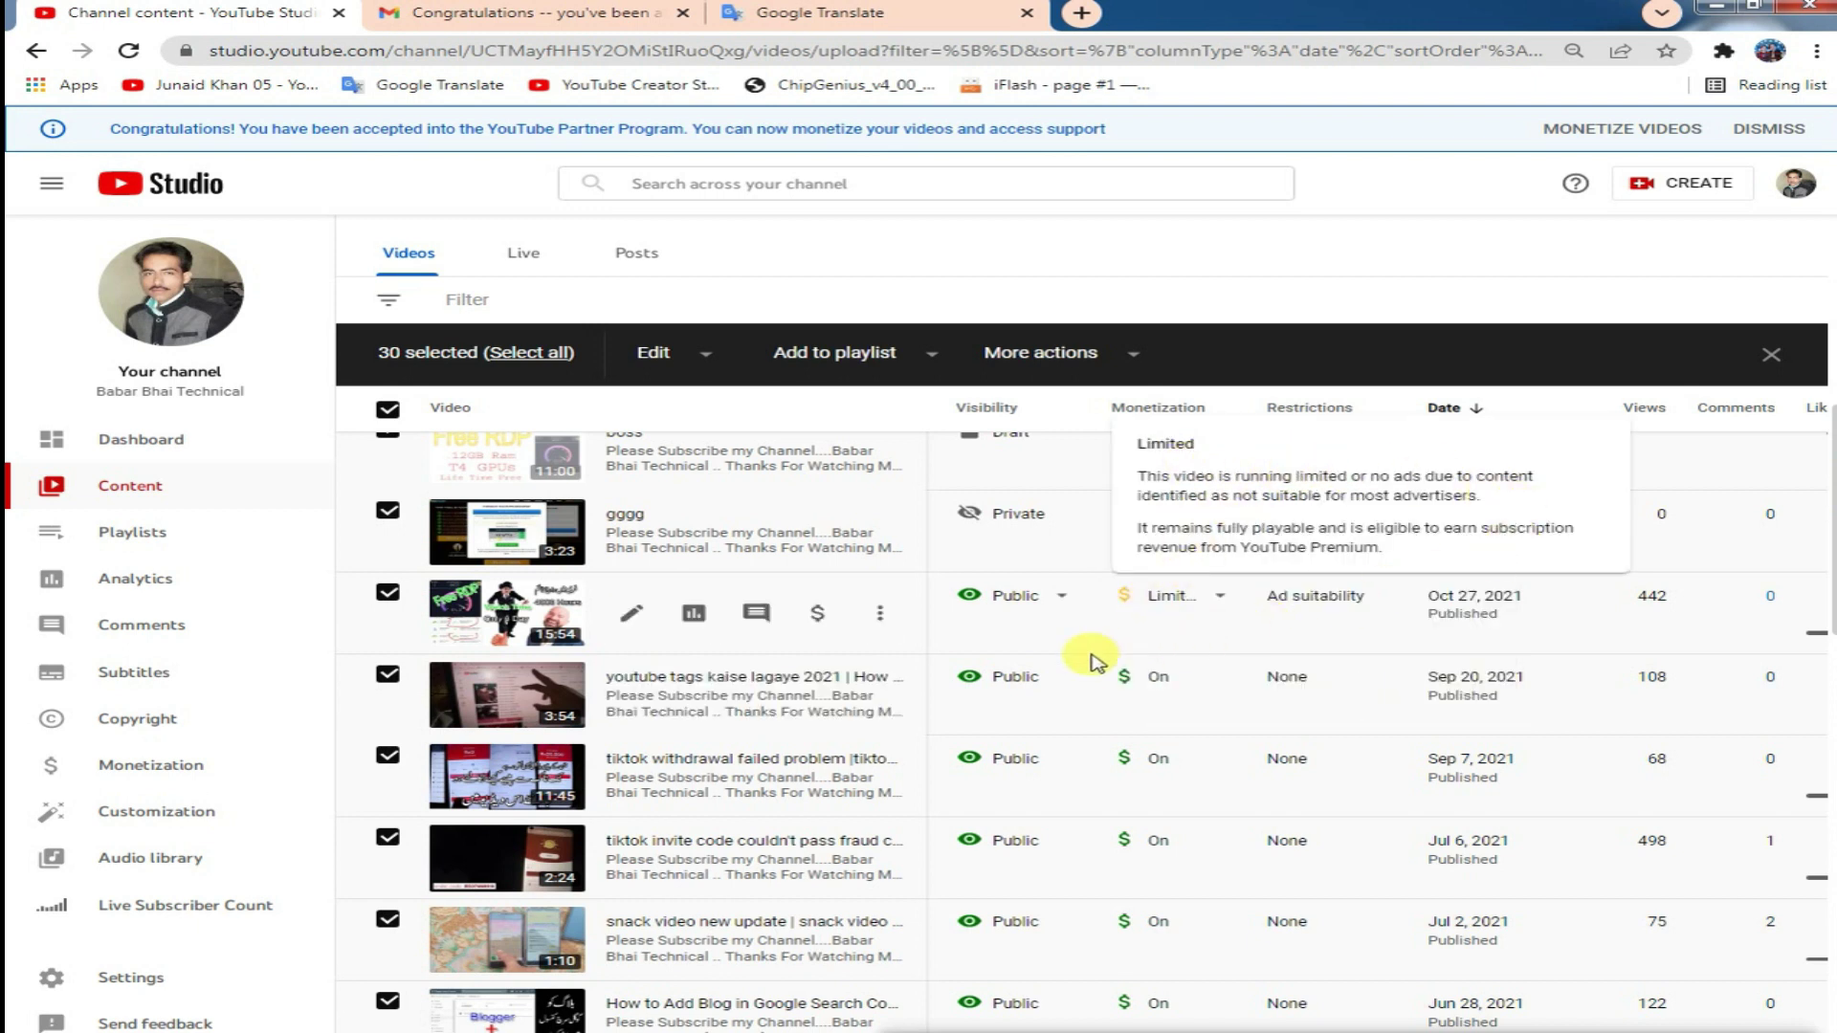
{"action": "scroll", "coordinate": [918, 688], "scroll_direction": "up", "scroll_amount": 2}
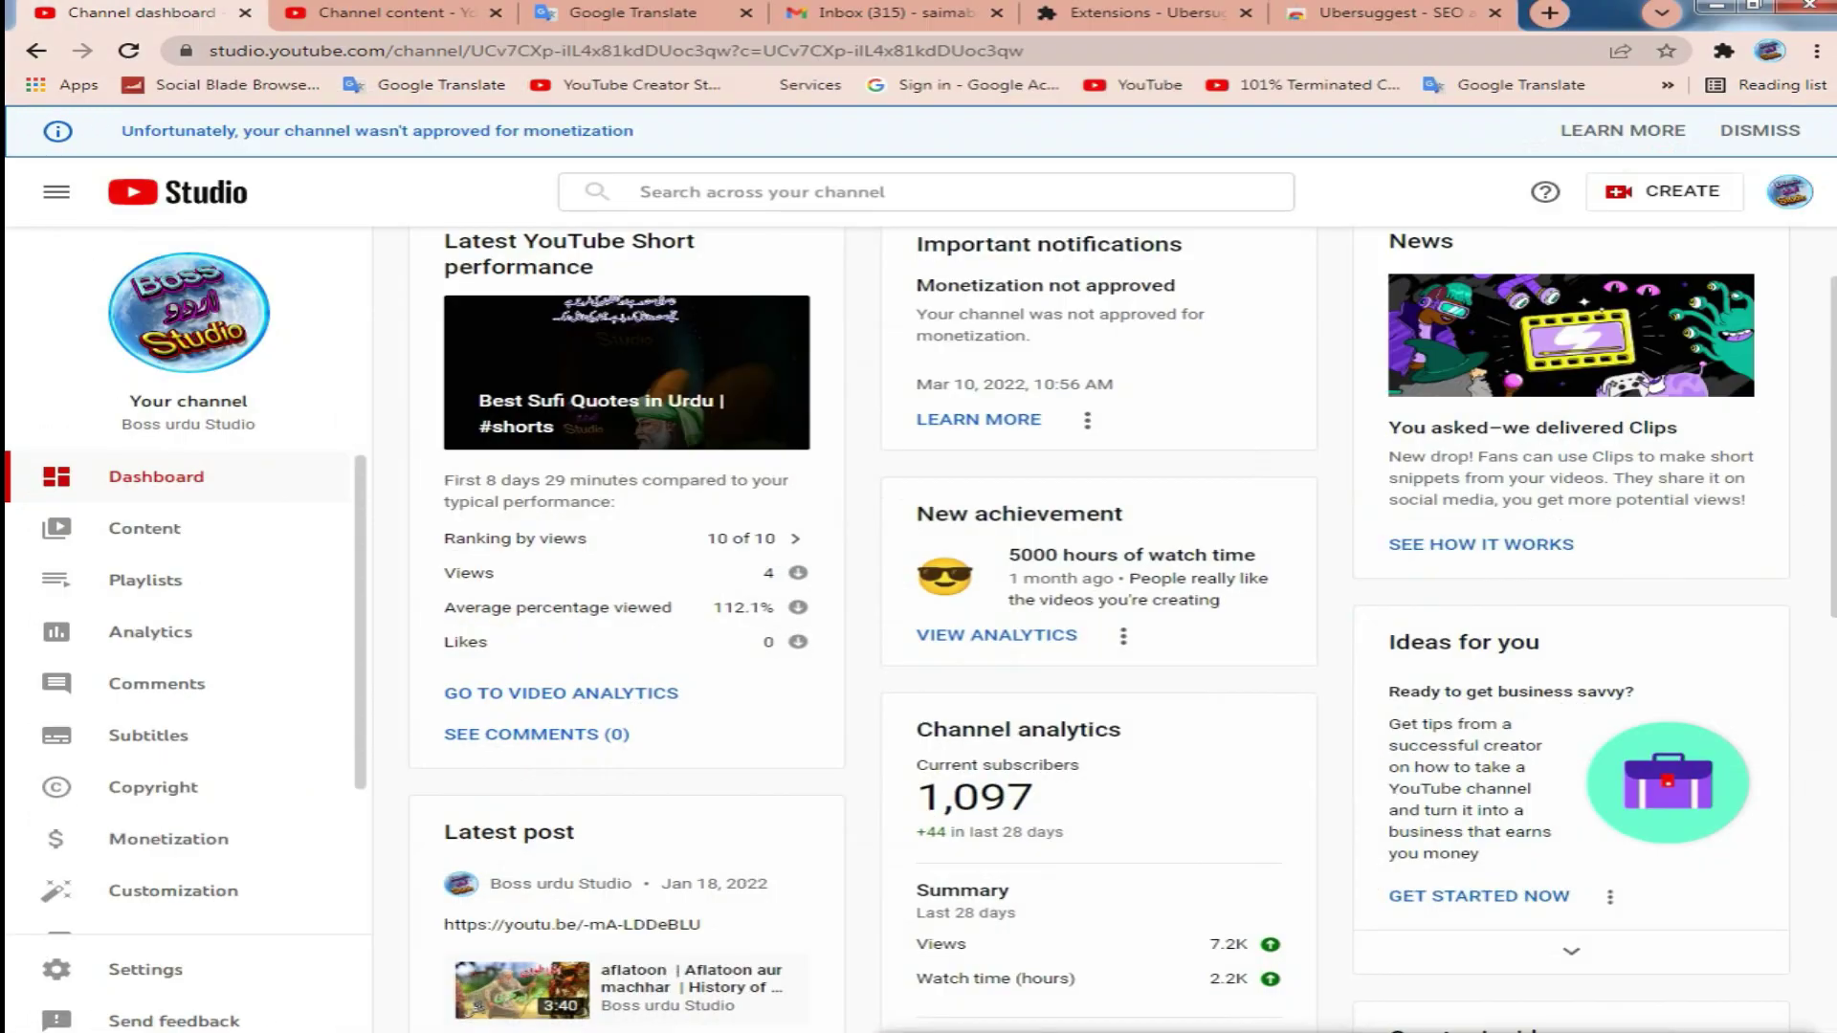
- Open Boss urdu Studio's monetization page and examine the reviewers' feedback on the Dhol Mahi channel's monetization page
{"action": "left_click", "coordinate": [149, 842]}
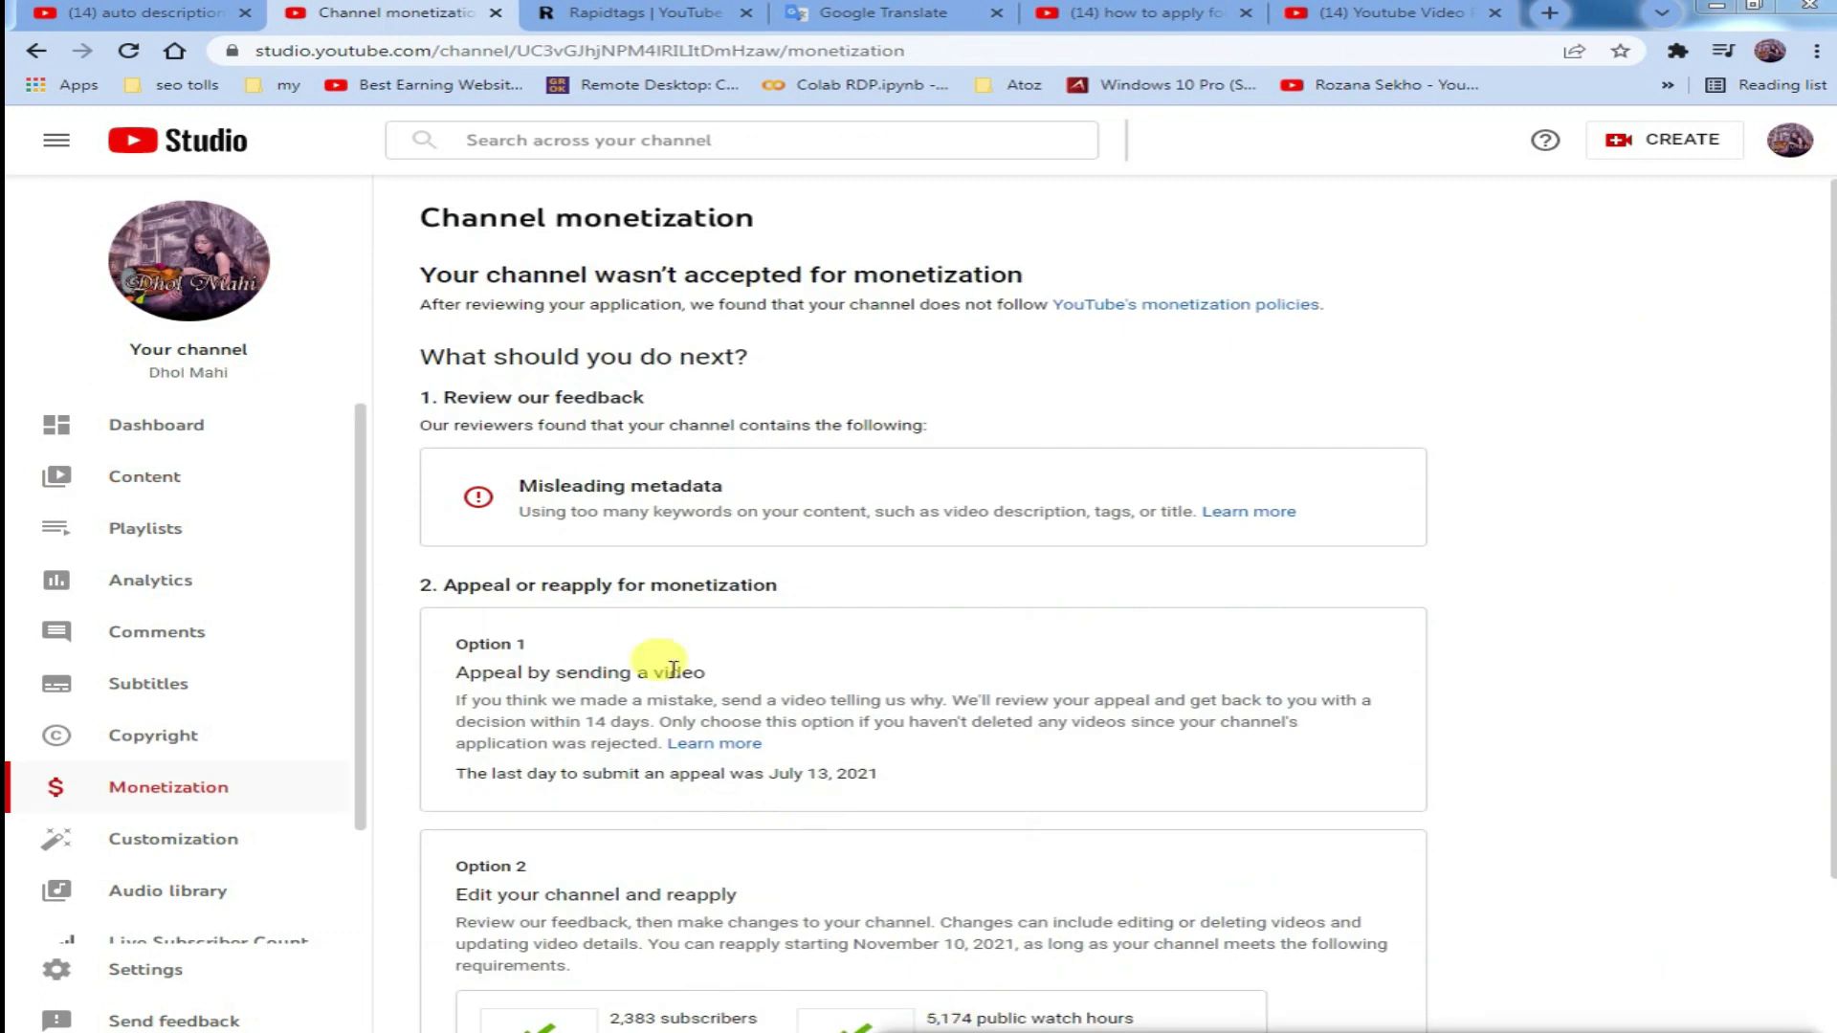
{"action": "left_click_drag", "start_coordinate": [522, 483], "coordinate": [788, 494]}
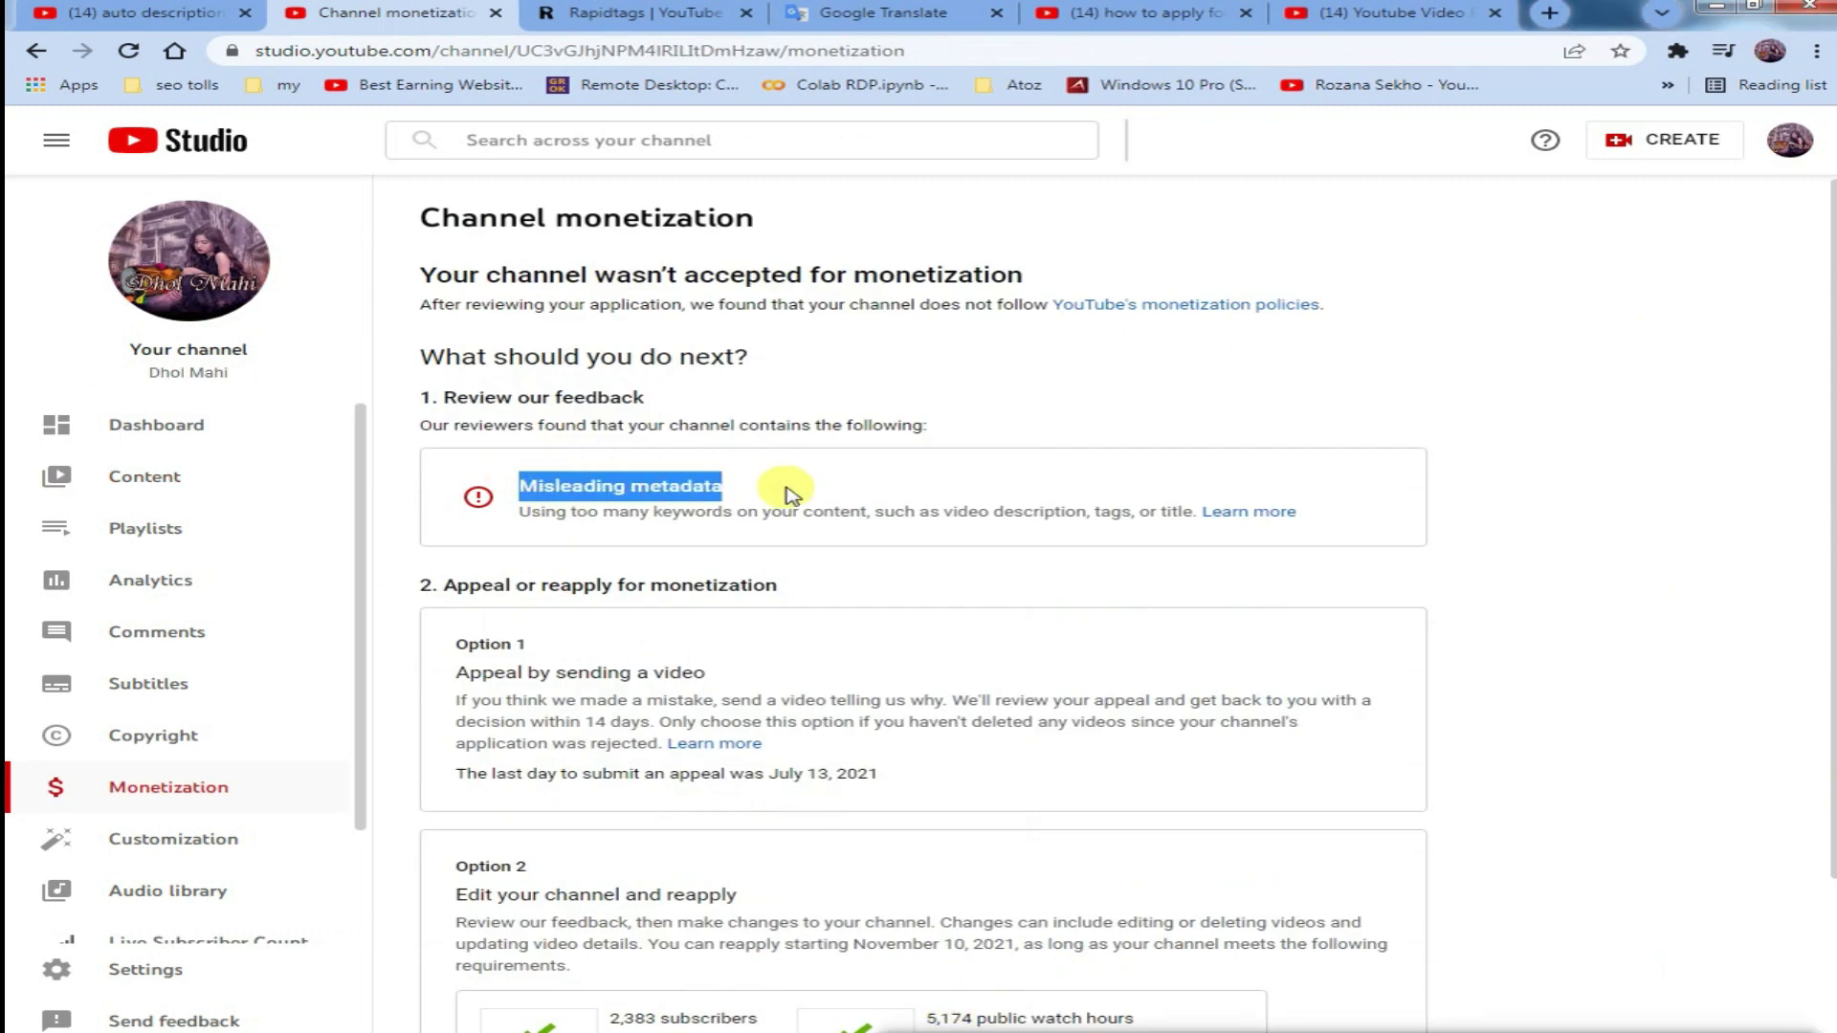
{"action": "left_click", "coordinate": [788, 486]}
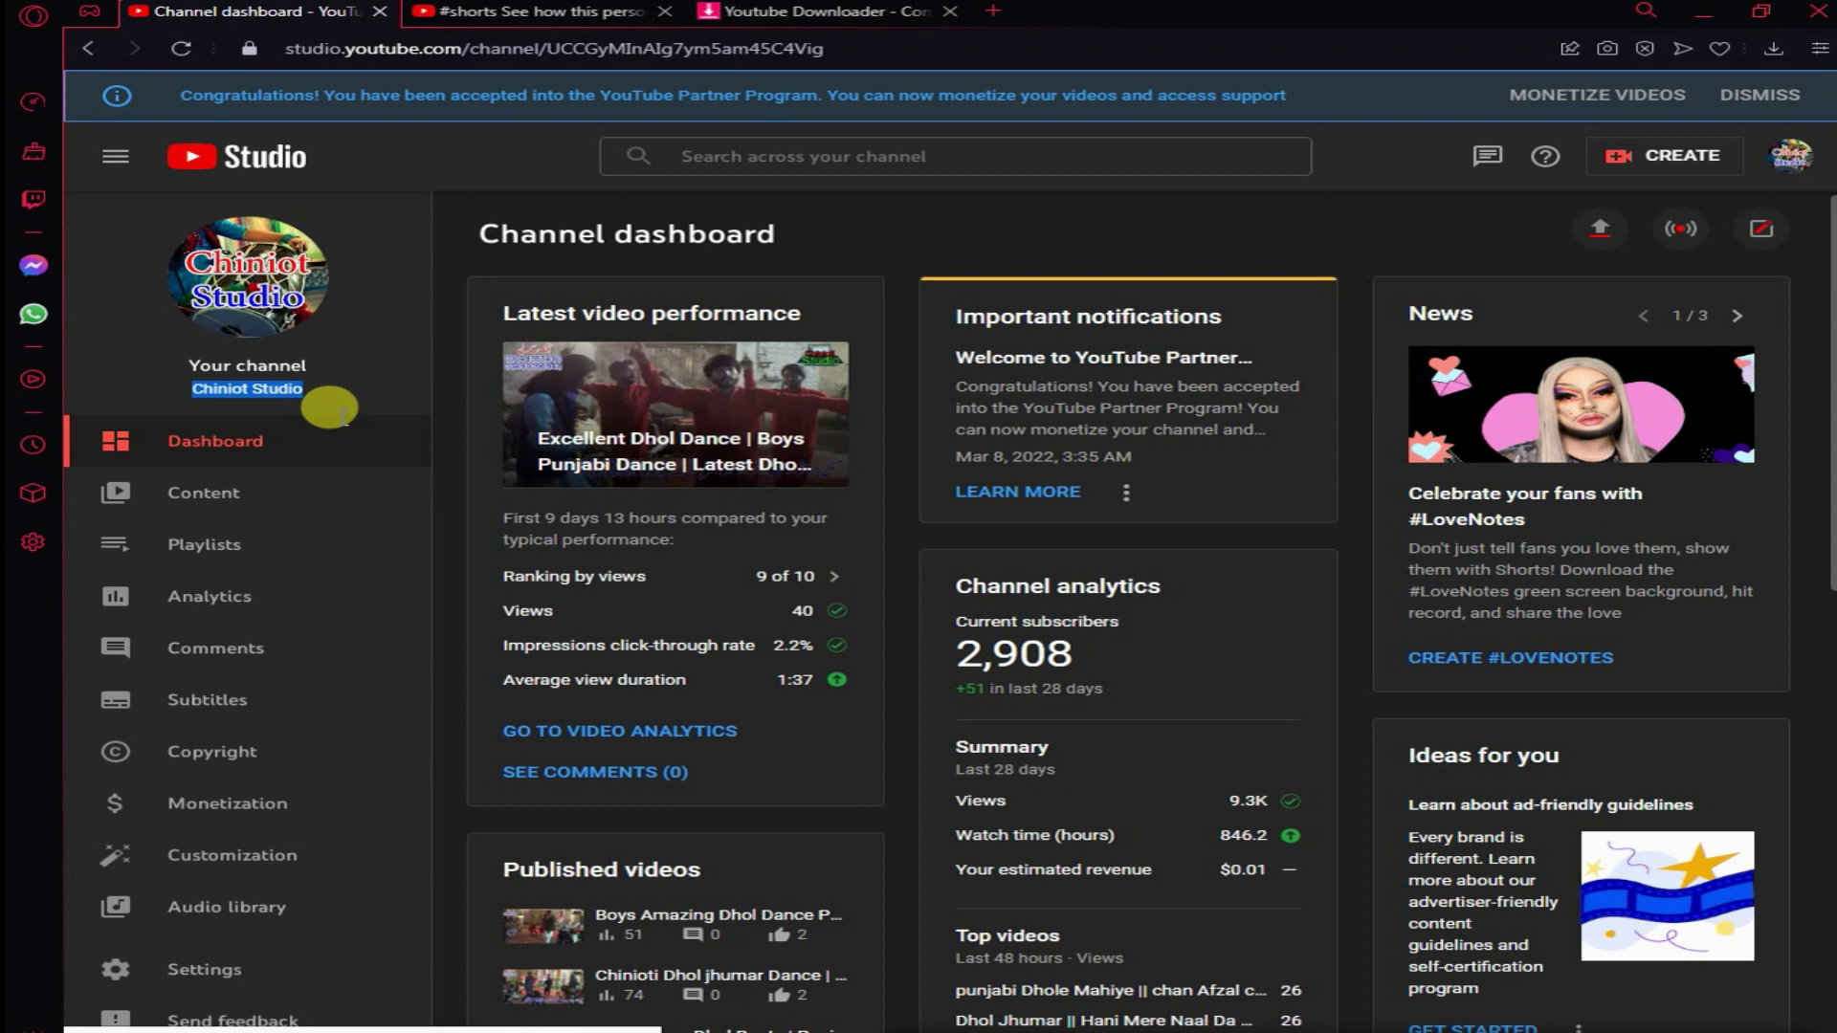
- Copy the channel name Chiniot Studio from its dashboard and search YouTube for it
{"action": "right_click", "coordinate": [292, 397]}
{"action": "left_click", "coordinate": [330, 430]}
{"action": "left_click", "coordinate": [540, 11]}
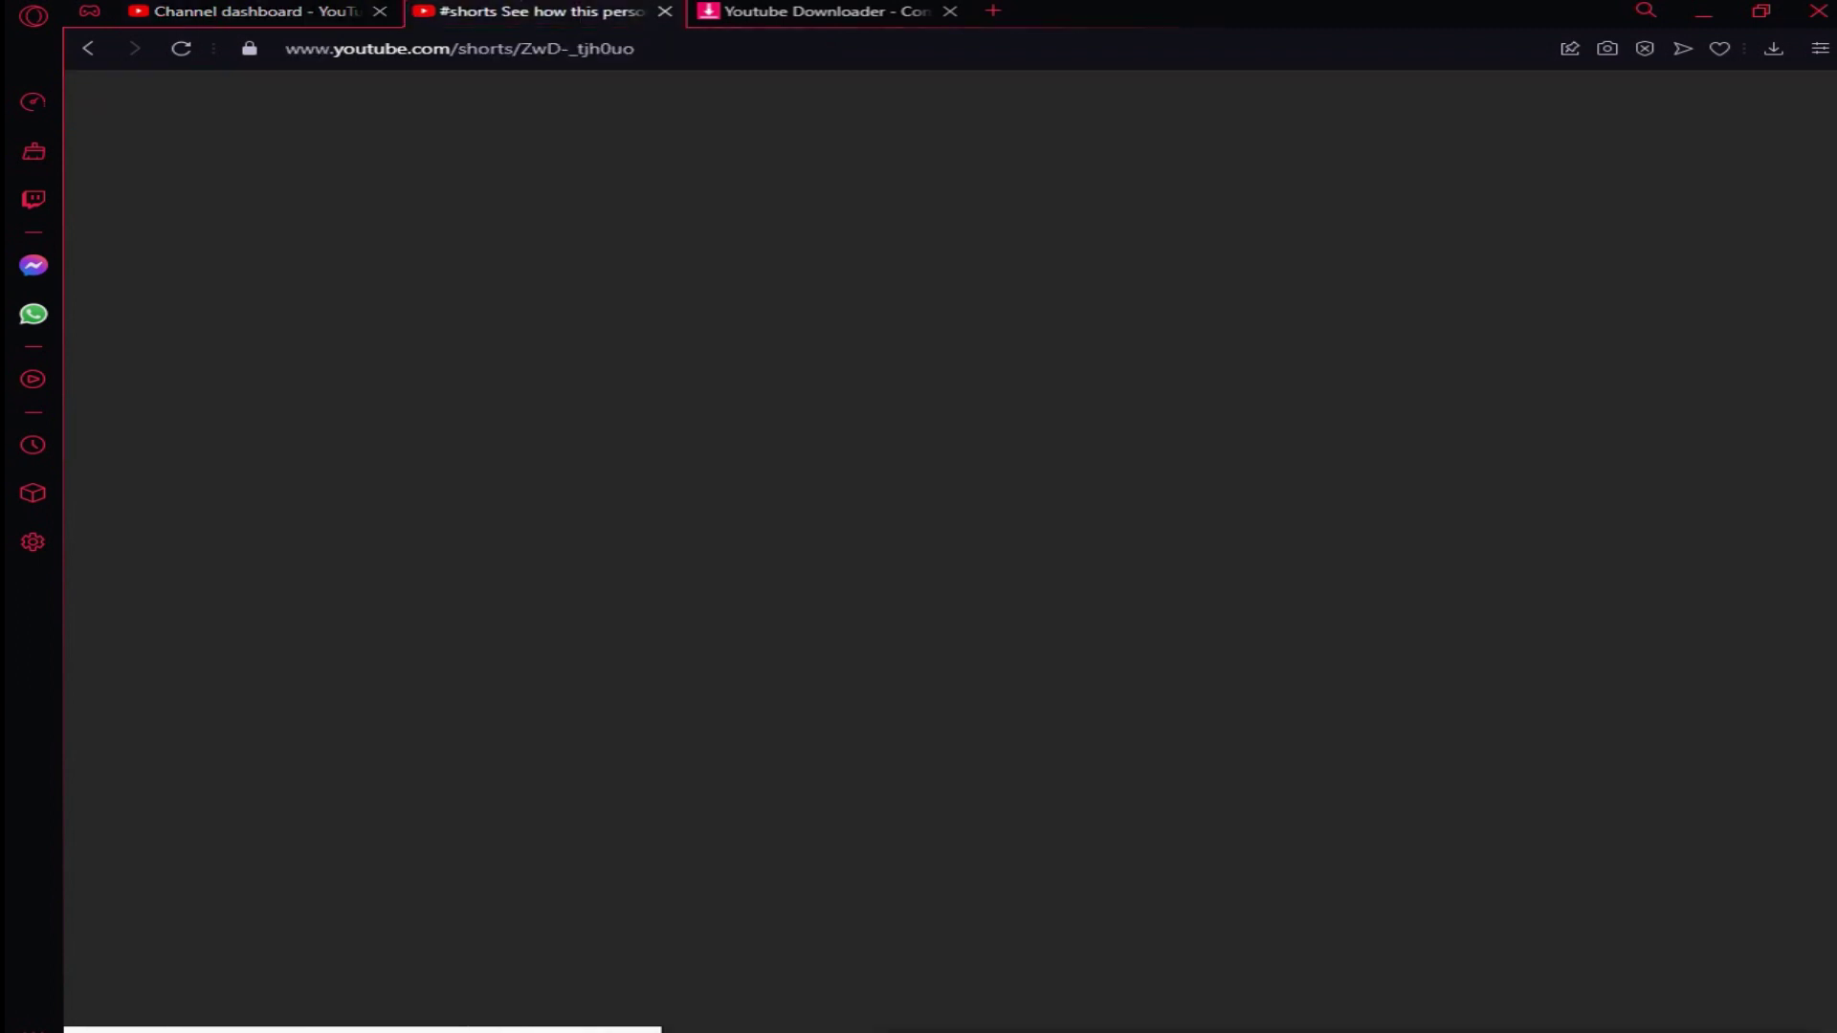
{"action": "left_click", "coordinate": [710, 98]}
{"action": "right_click", "coordinate": [724, 105]}
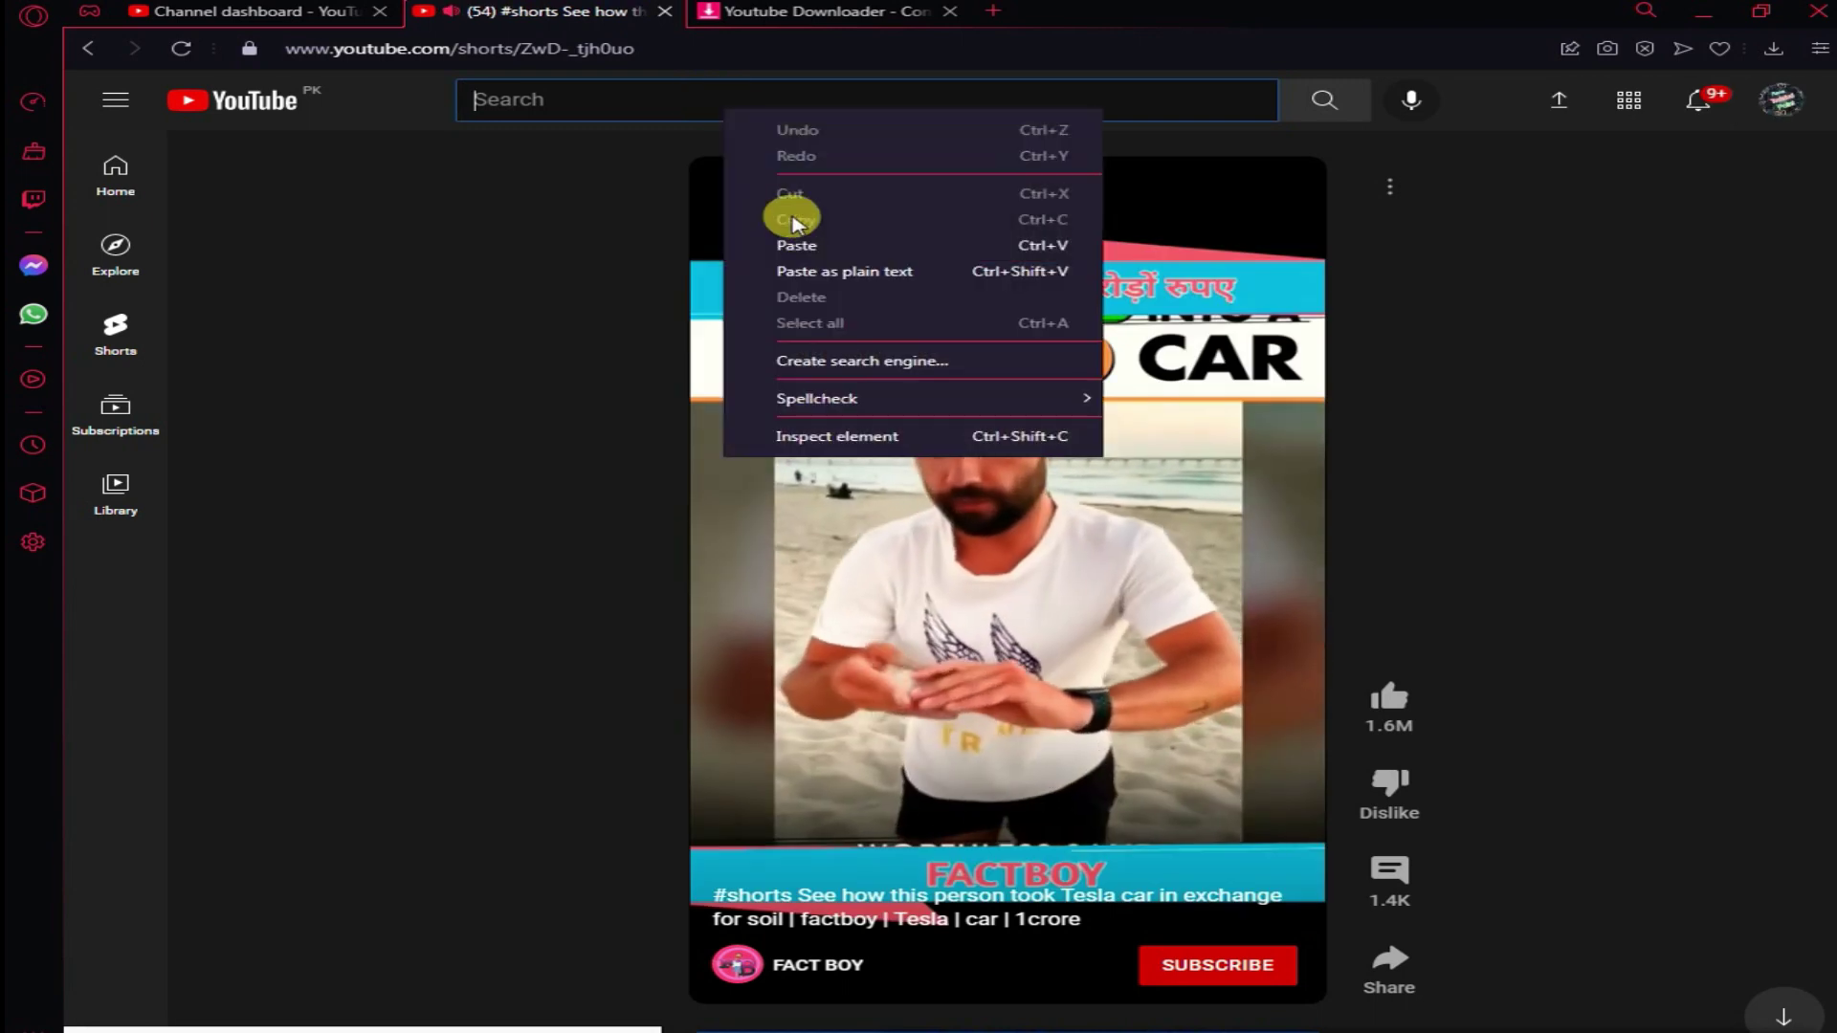
{"action": "left_click", "coordinate": [794, 243]}
{"action": "left_click", "coordinate": [1319, 103]}
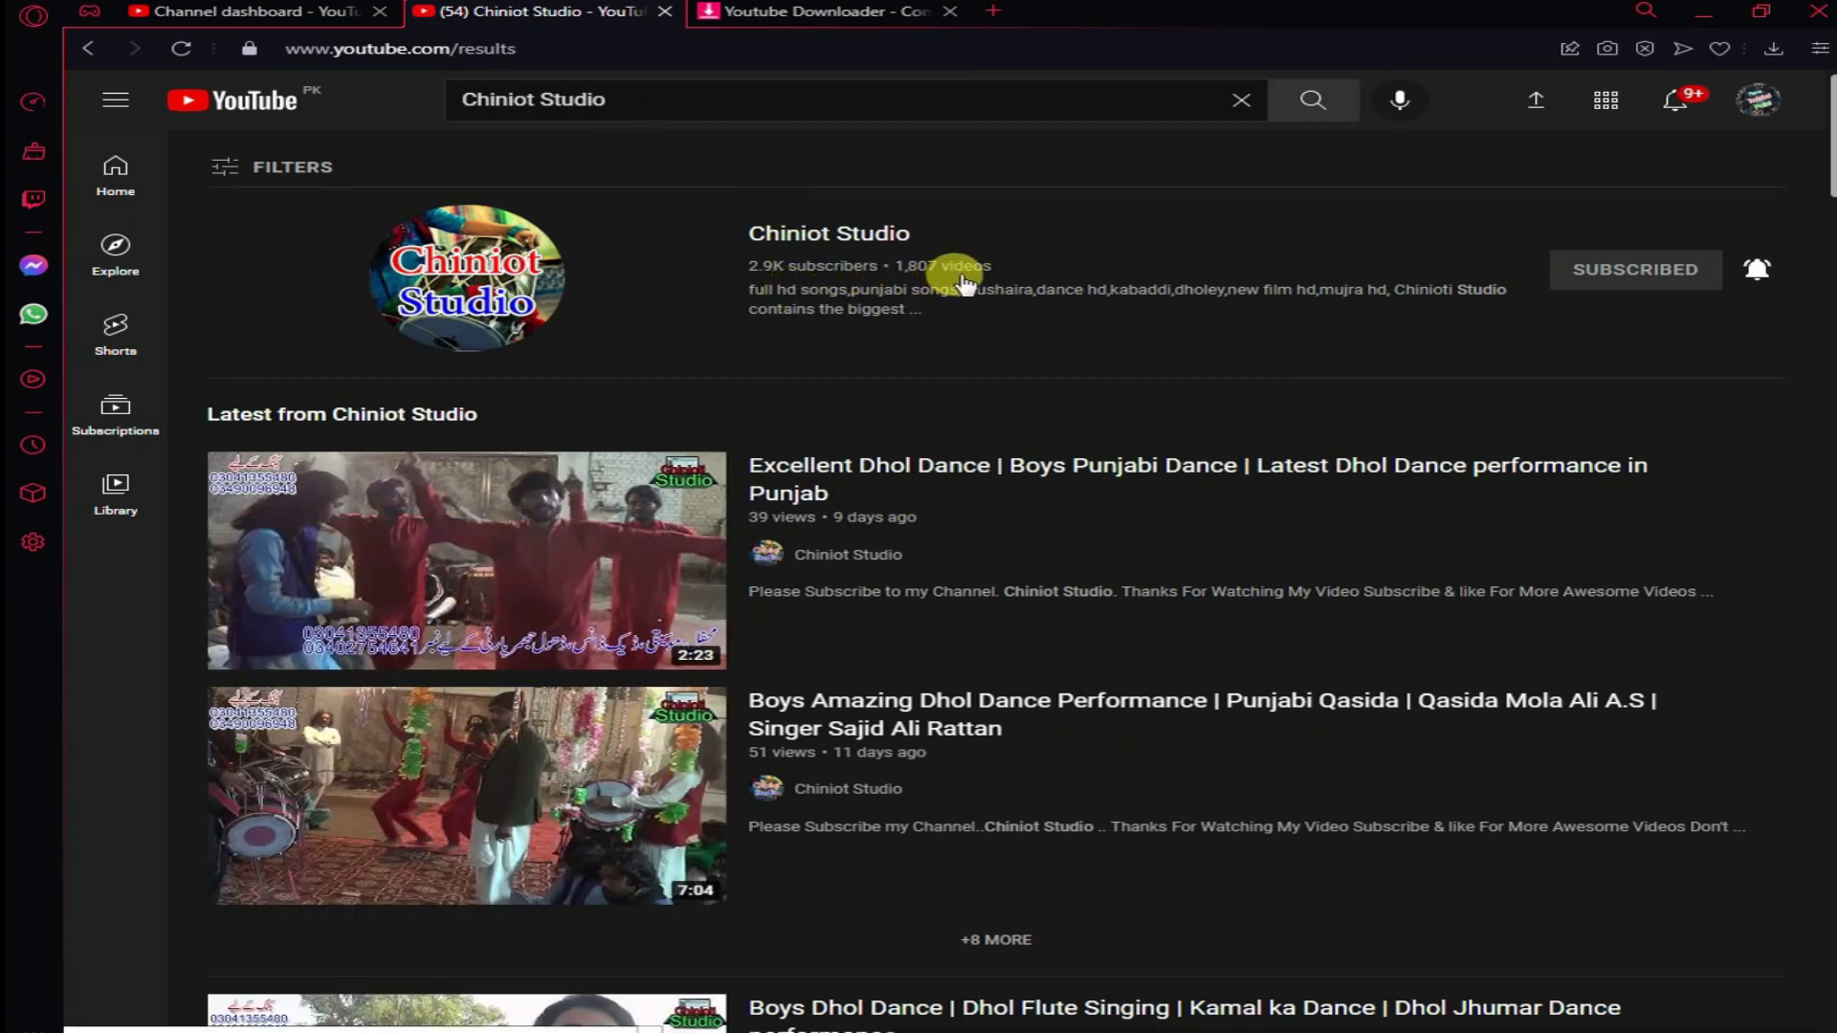
- Return to the Chiniot Studio dashboard and examine the date of the YouTube Partner Program welcome notification
{"action": "left_click", "coordinate": [249, 10]}
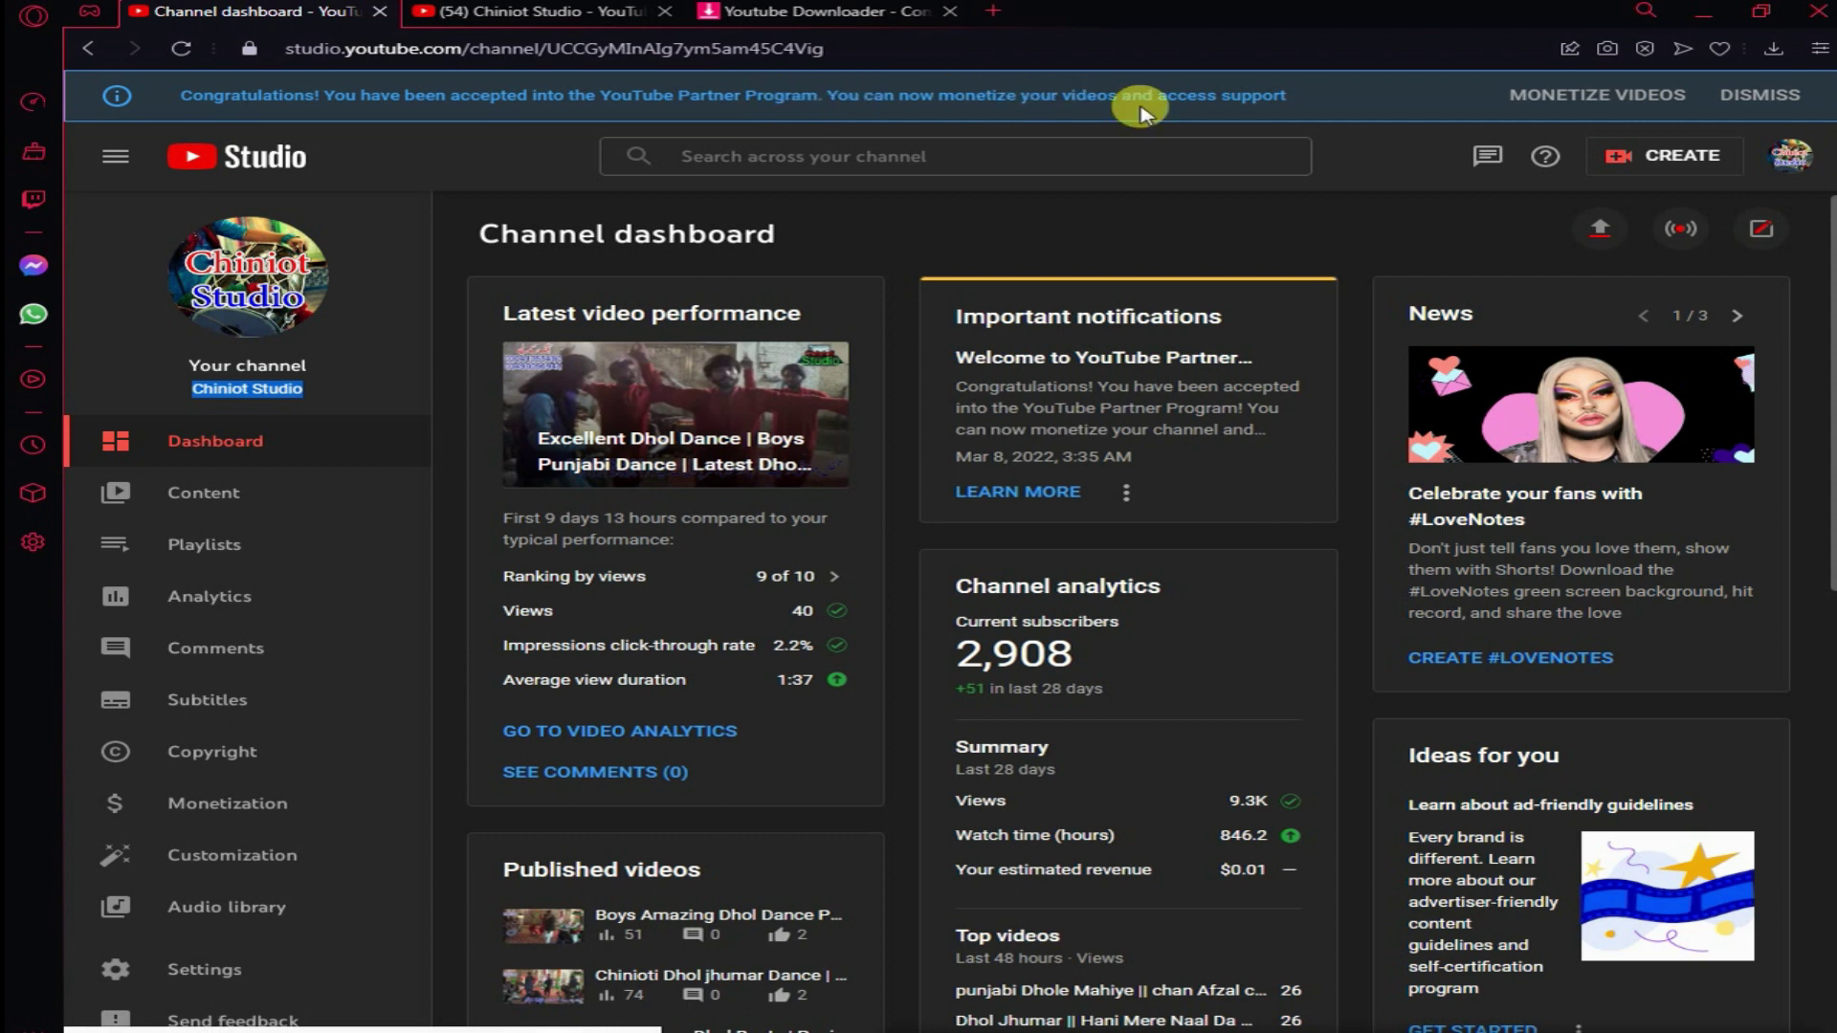
{"action": "left_click_drag", "start_coordinate": [982, 445], "coordinate": [1110, 458]}
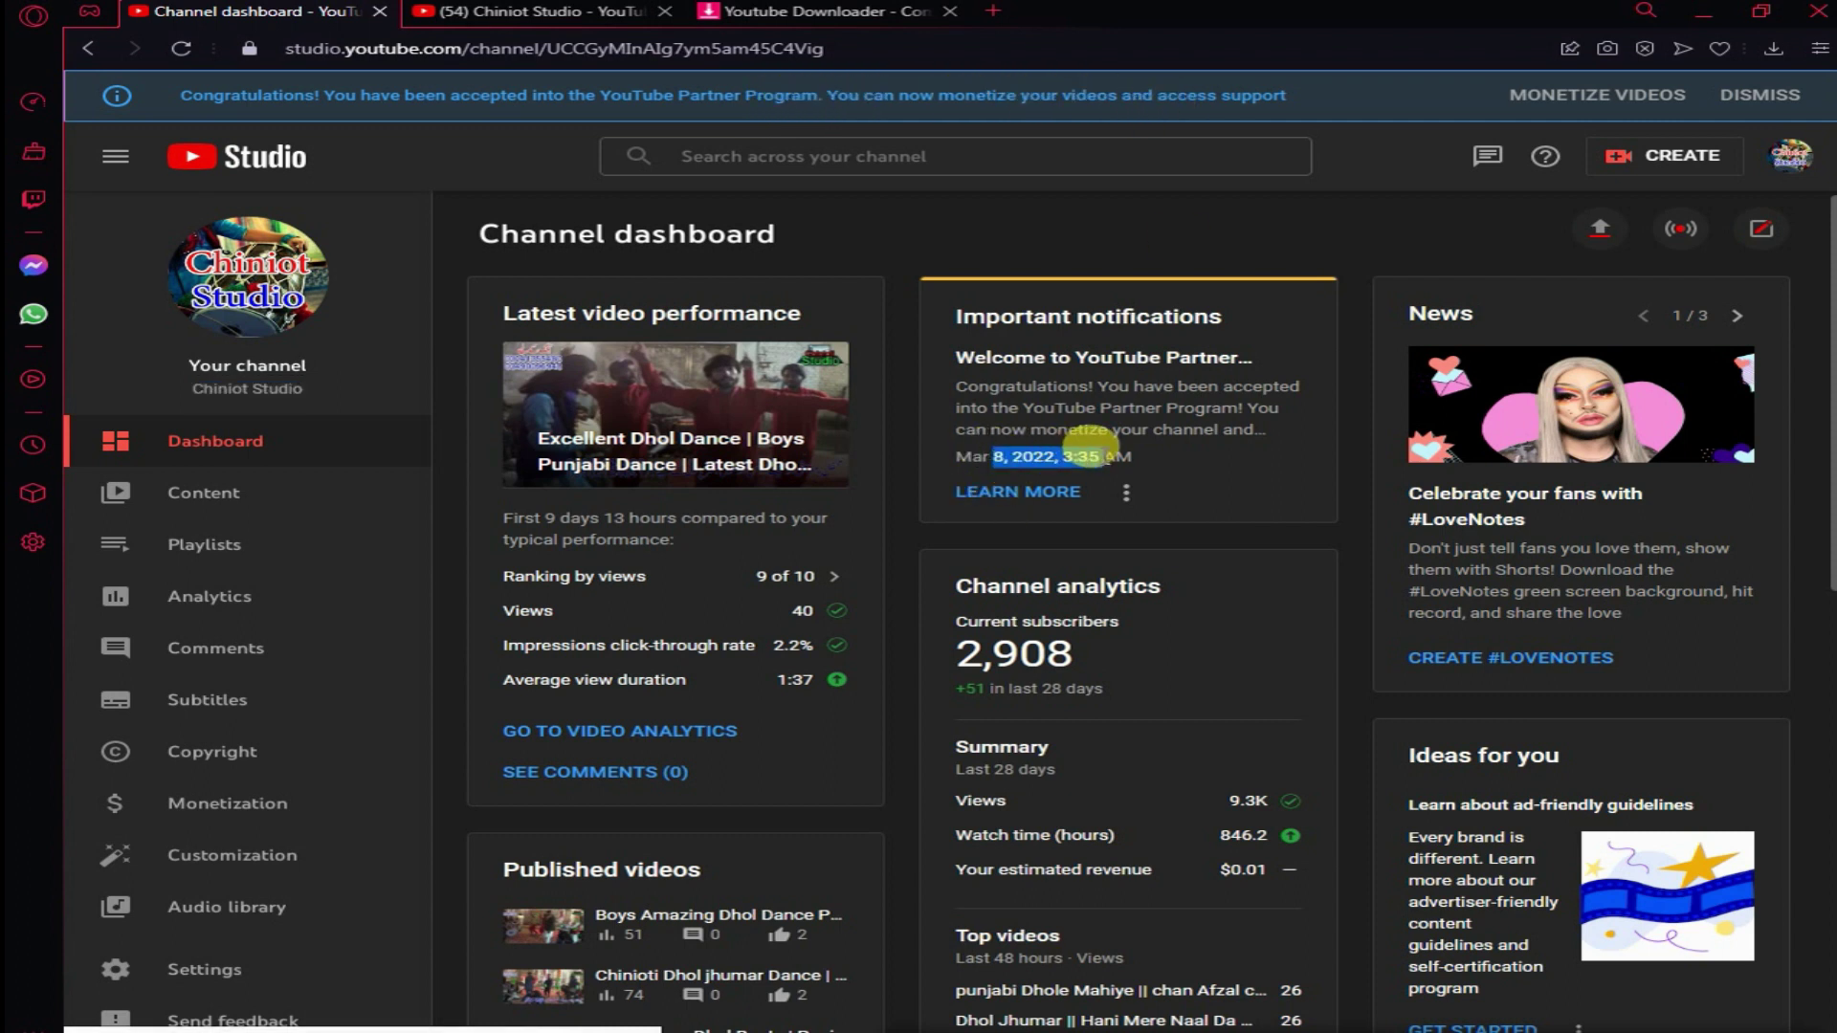
{"action": "left_click", "coordinate": [663, 815]}
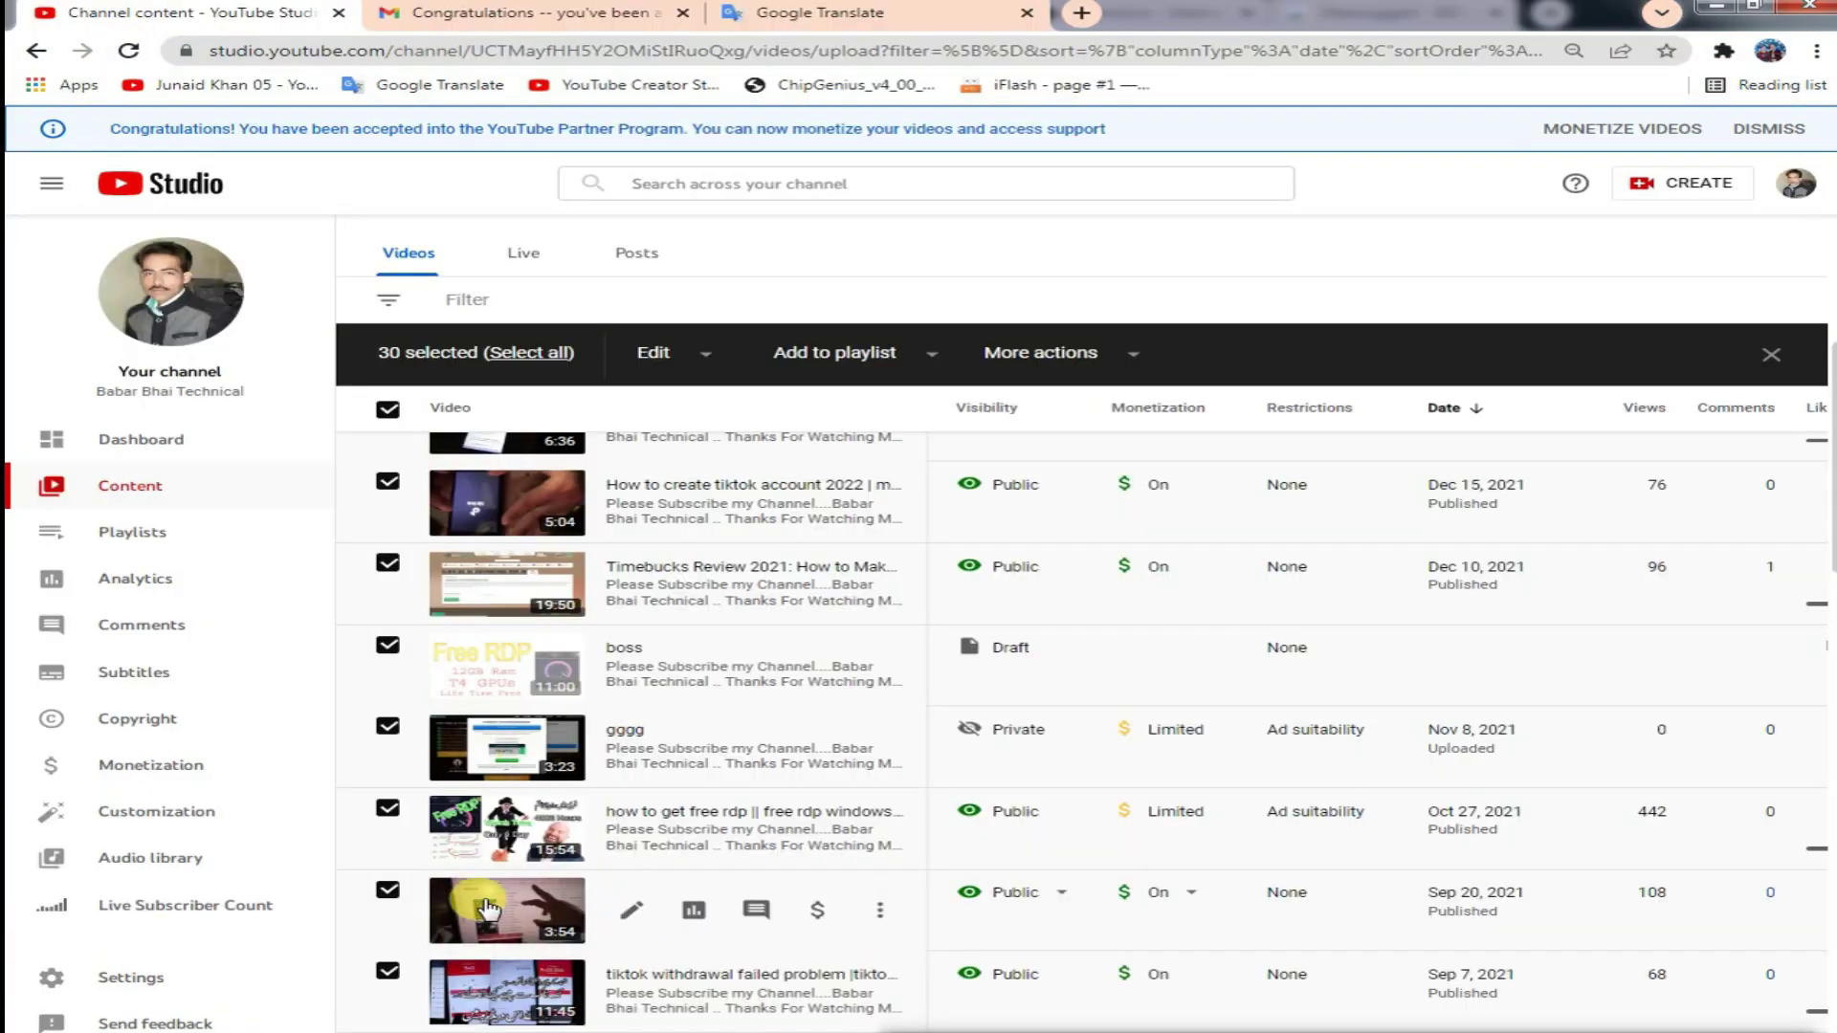
- Copy the name of the channel whose videos were bulk-updated and search YouTube for it in place of Chiniot Studio
{"action": "right_click", "coordinate": [196, 393]}
{"action": "left_click", "coordinate": [230, 406]}
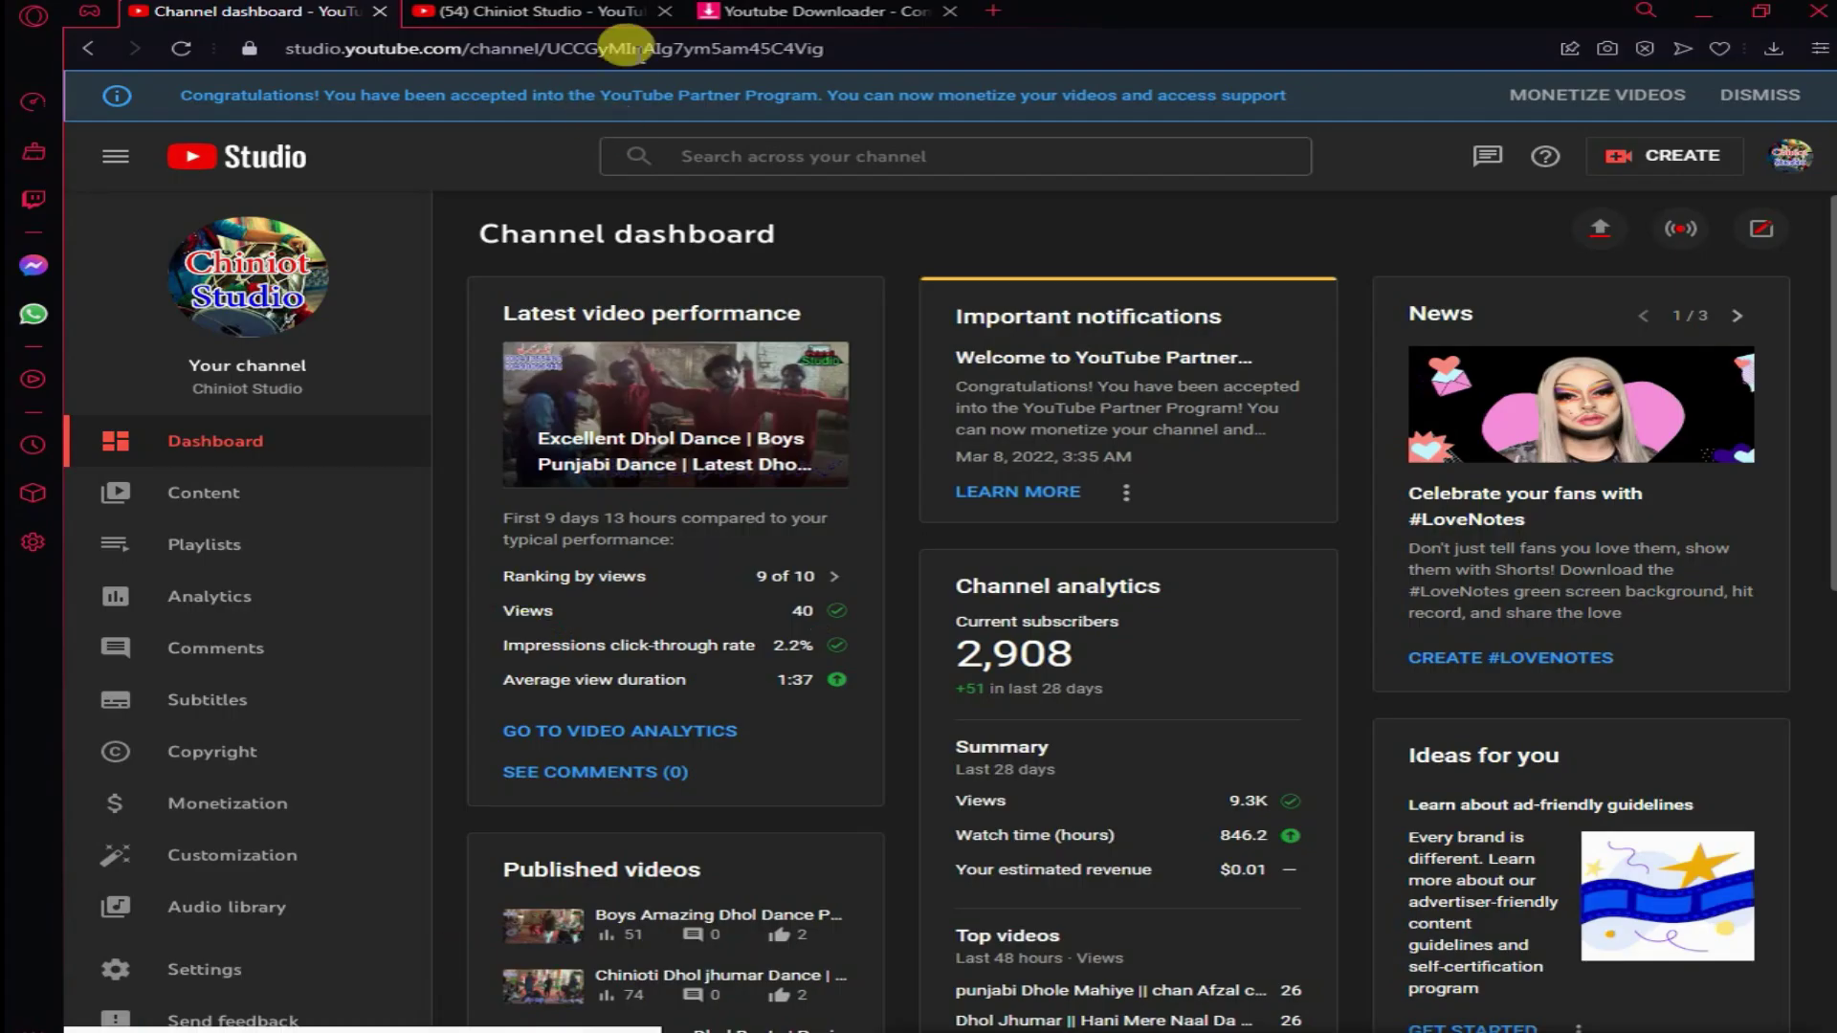
{"action": "left_click", "coordinate": [620, 13]}
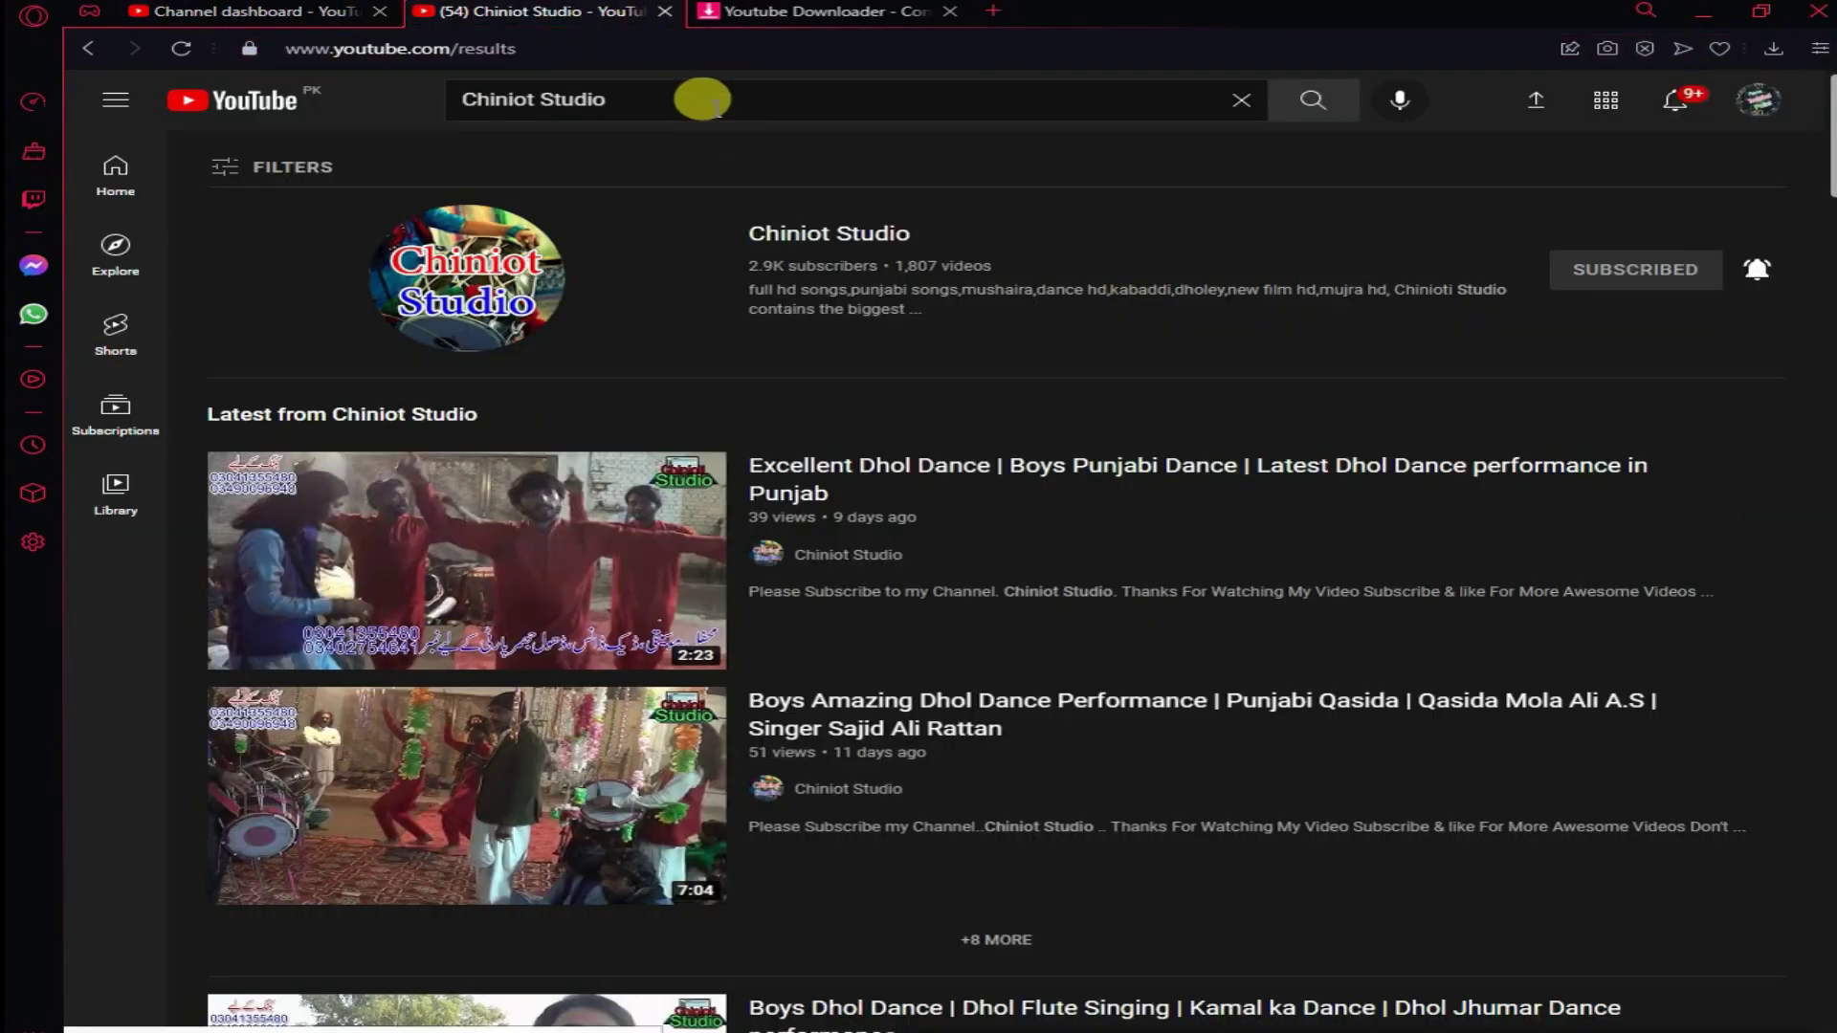
{"action": "triple_click", "coordinate": [703, 101]}
{"action": "right_click", "coordinate": [713, 102]}
{"action": "left_click", "coordinate": [758, 173]}
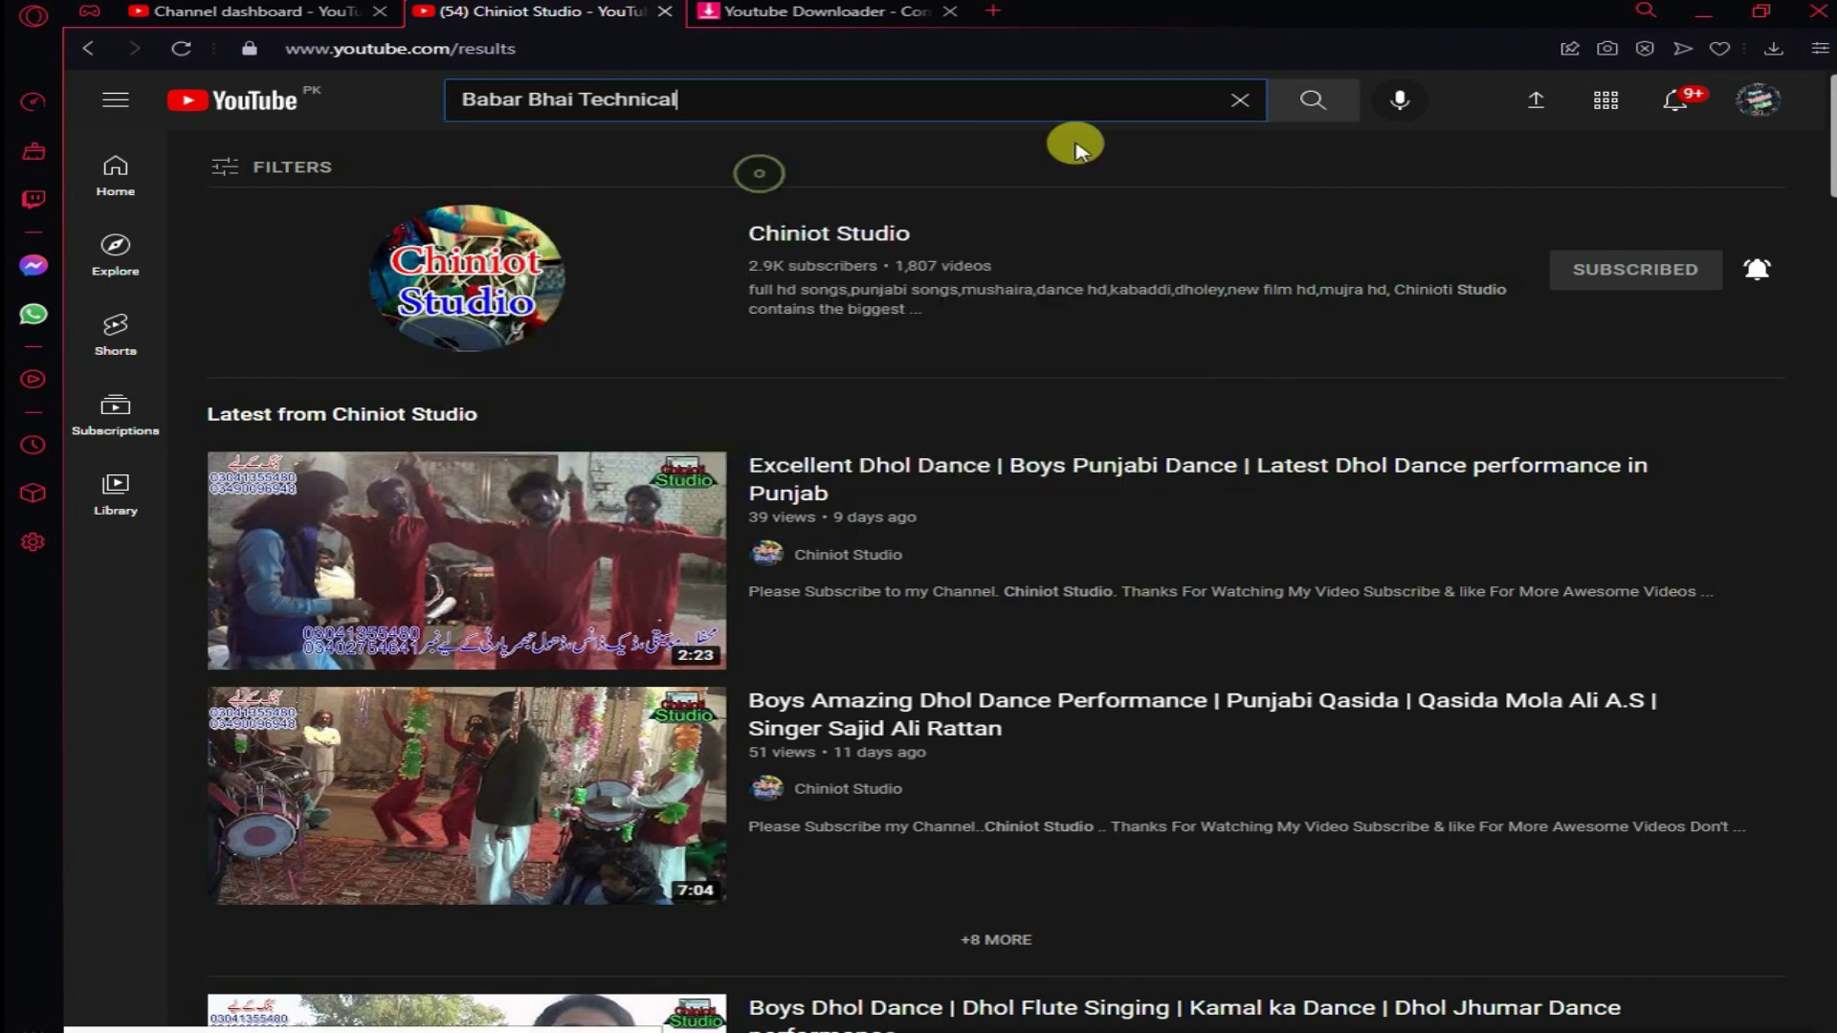
{"action": "left_click", "coordinate": [1313, 100]}
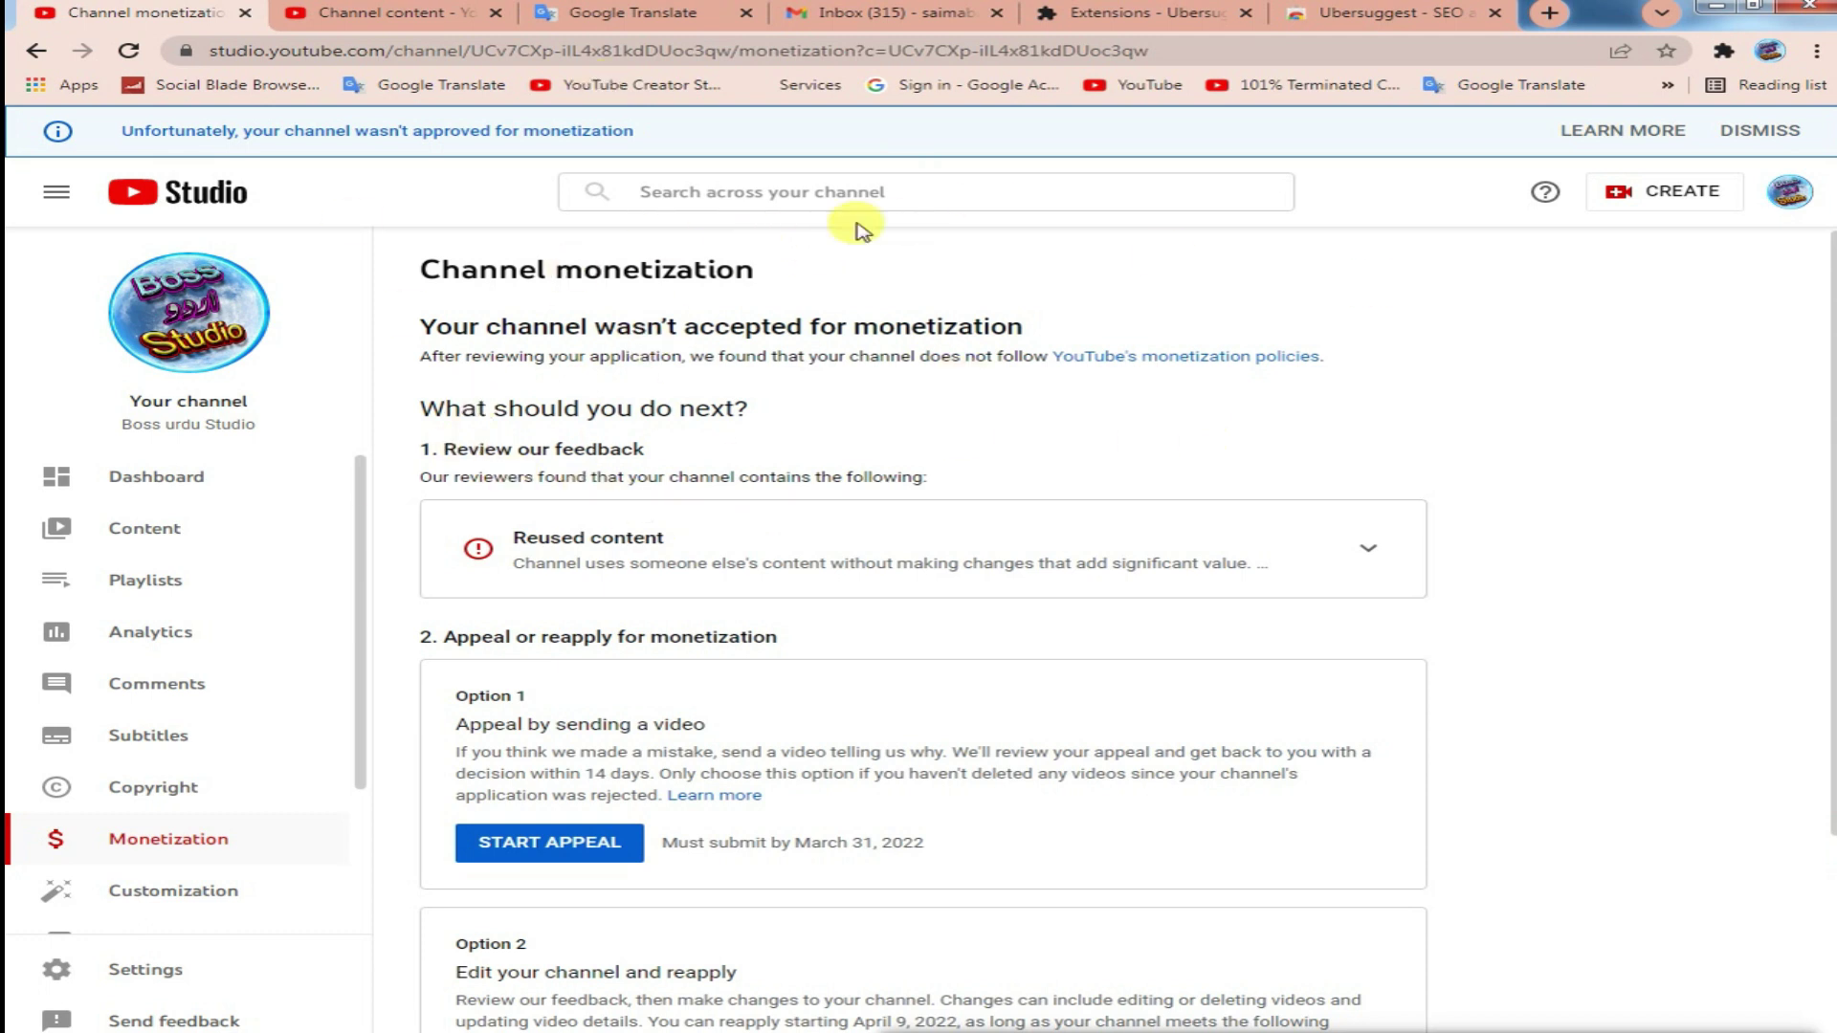
- View the Boss urdu Studio content list and switch to the Dhol Mahi channel's monetization page
{"action": "left_click", "coordinate": [397, 13]}
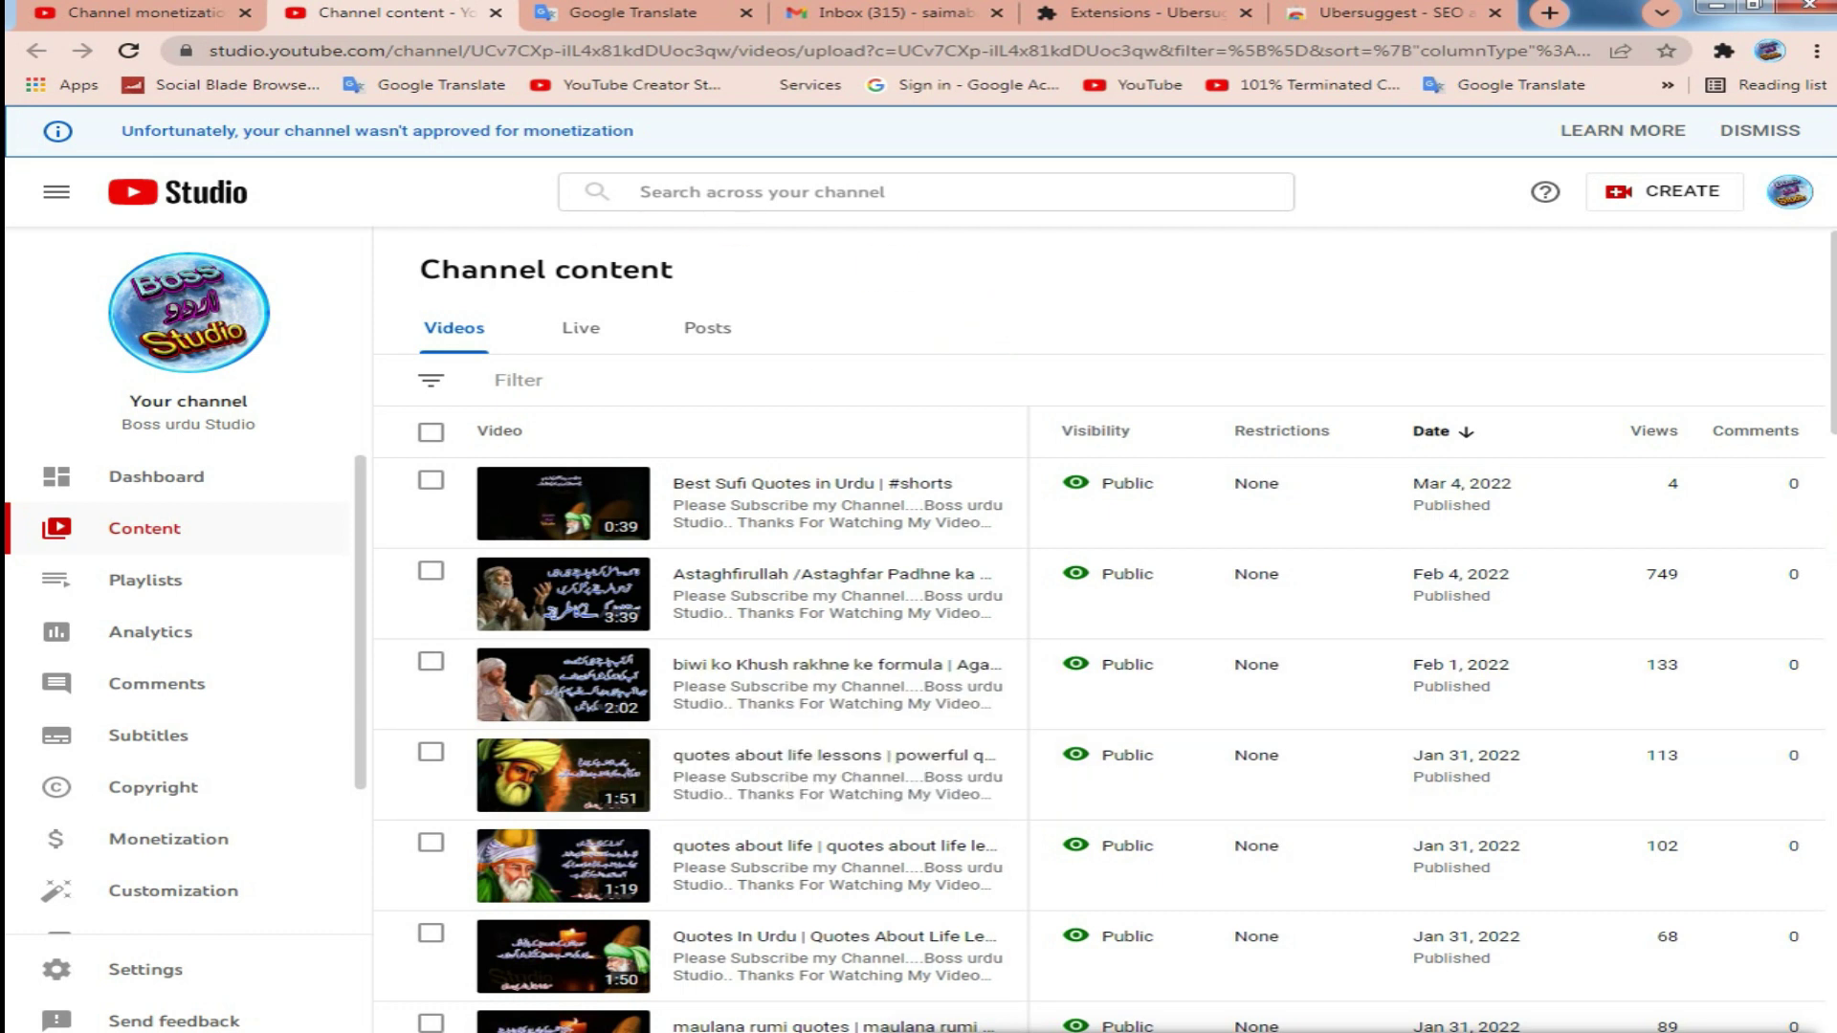
{"action": "mouse_move", "coordinate": [668, 1031]}
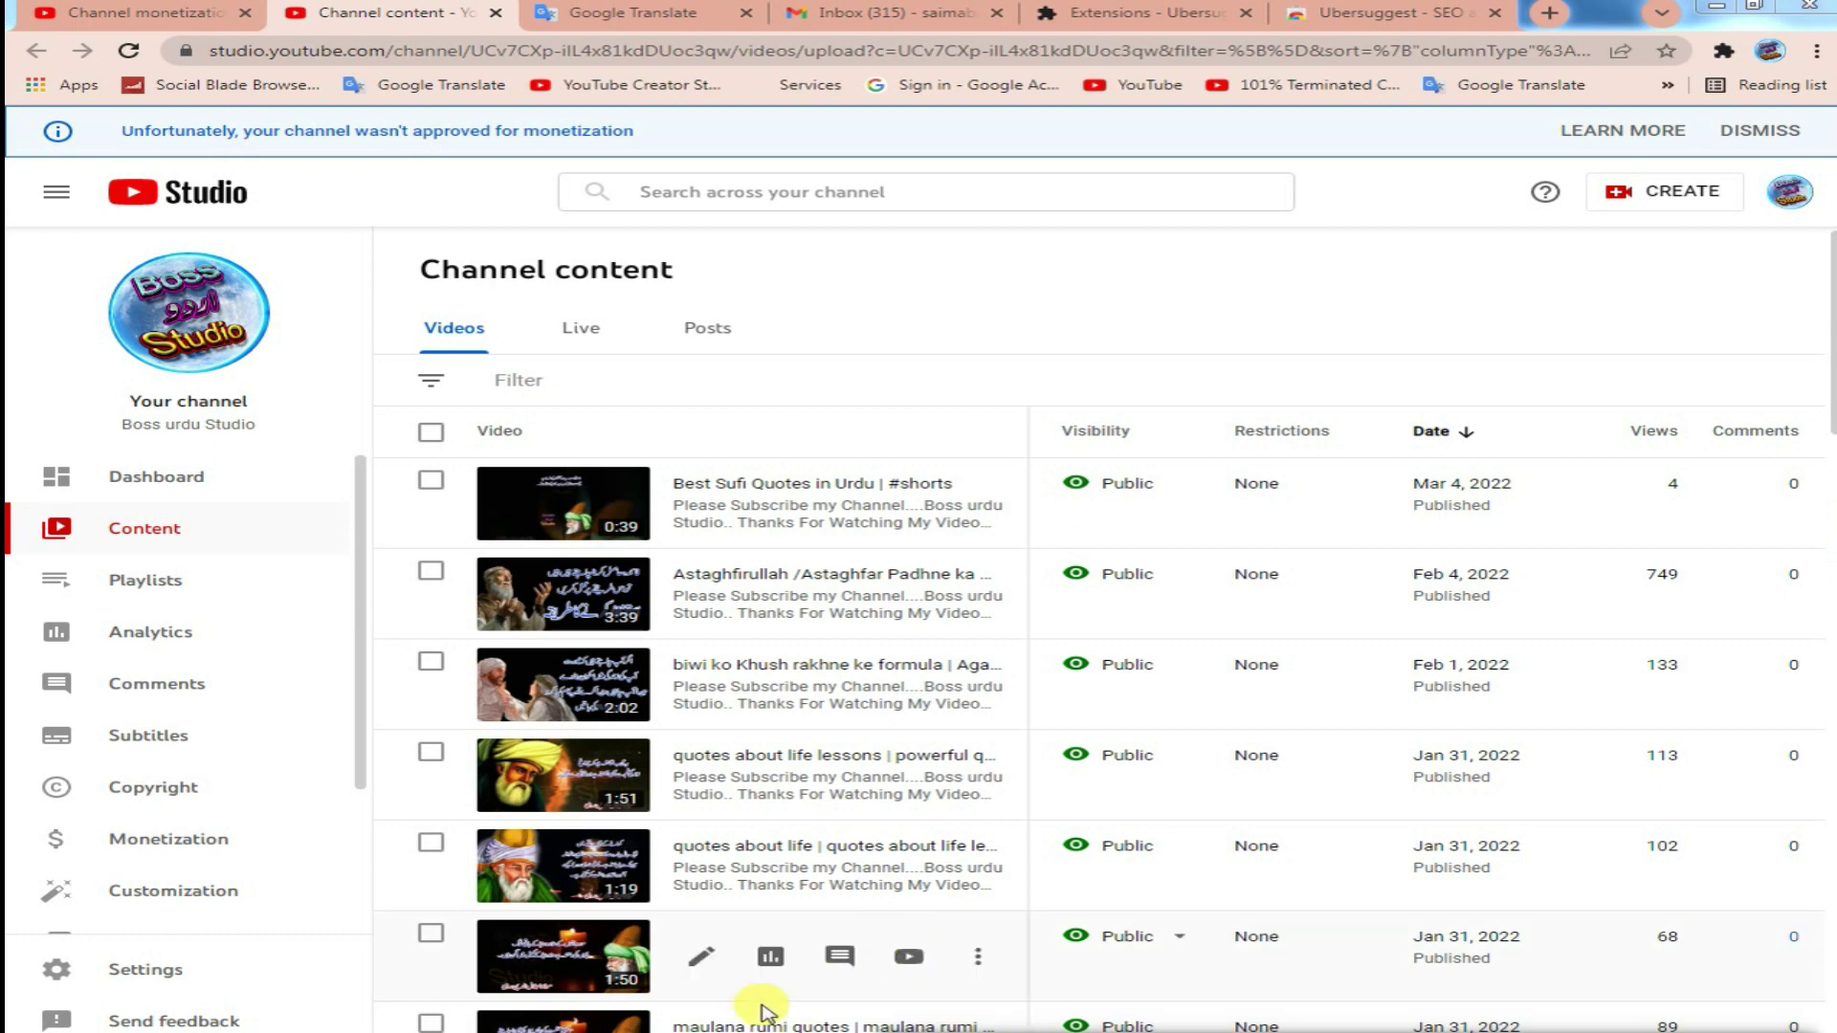
{"action": "left_click", "coordinate": [667, 1031]}
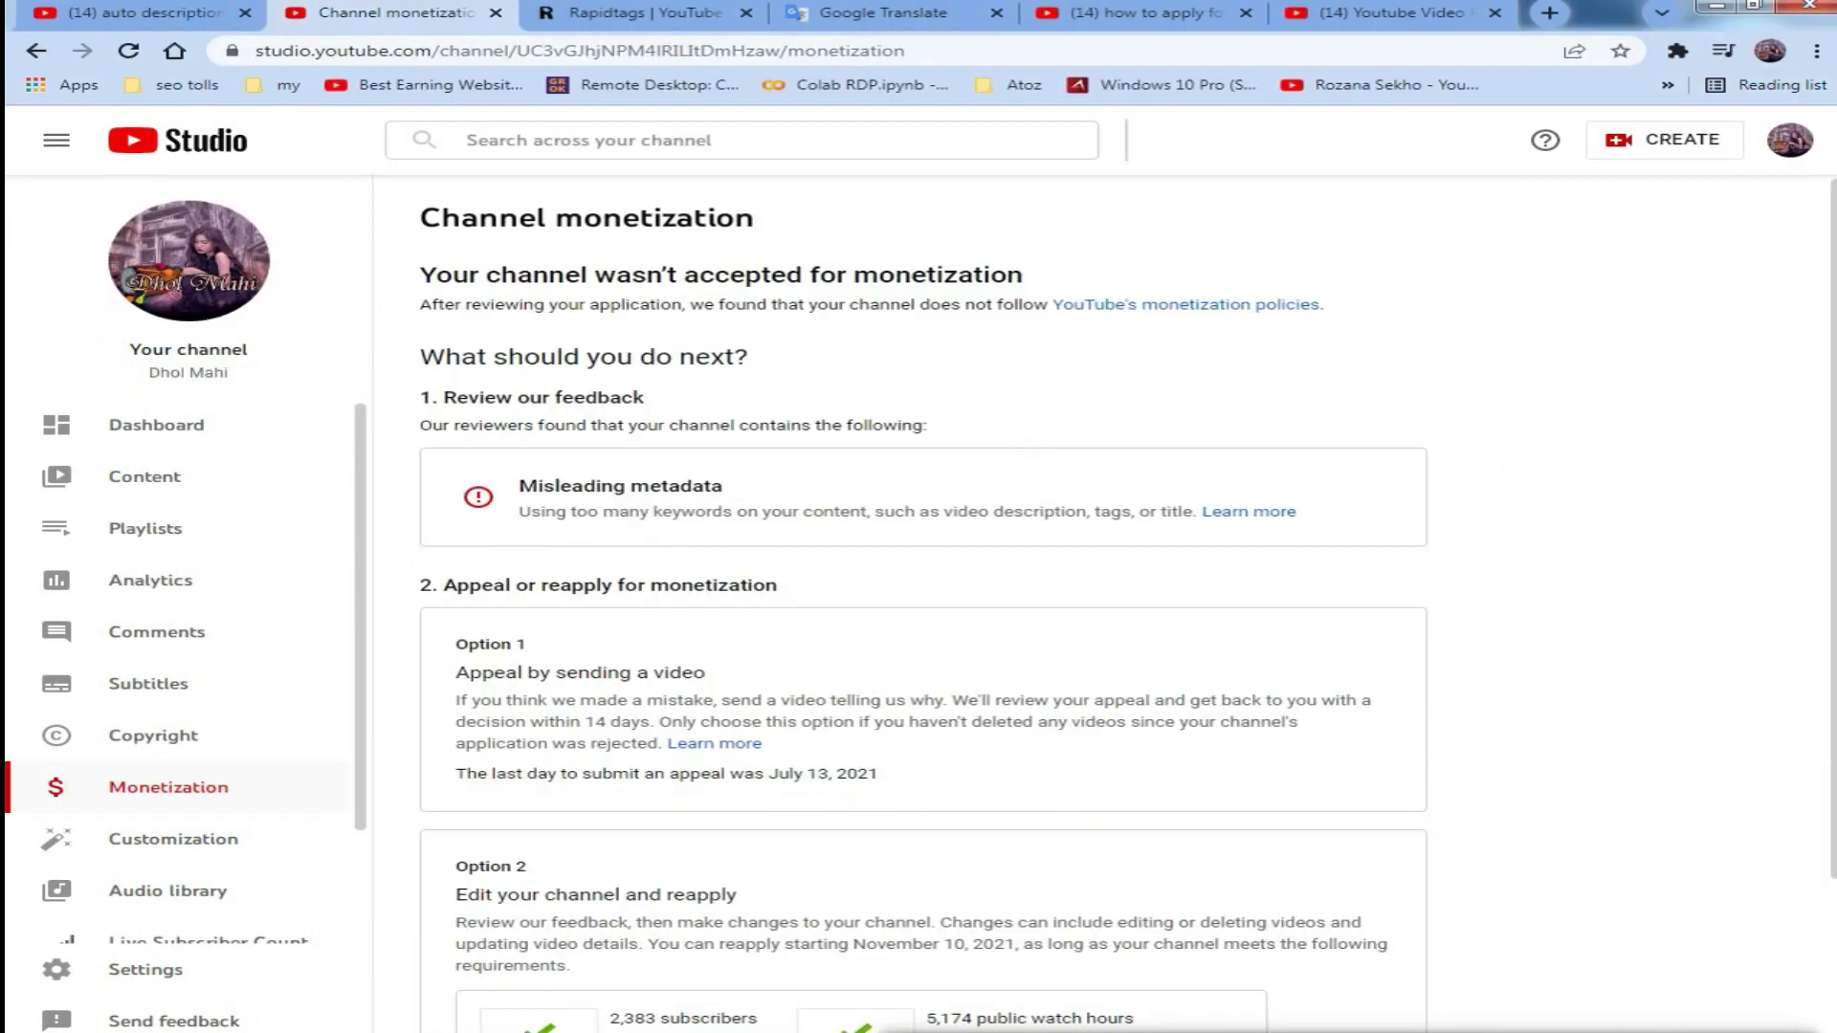
- Return to the bulk-updated channel's content list and open the second page of its videos
{"action": "left_click", "coordinate": [667, 1032]}
{"action": "scroll", "coordinate": [1283, 656], "scroll_direction": "down", "scroll_amount": 15}
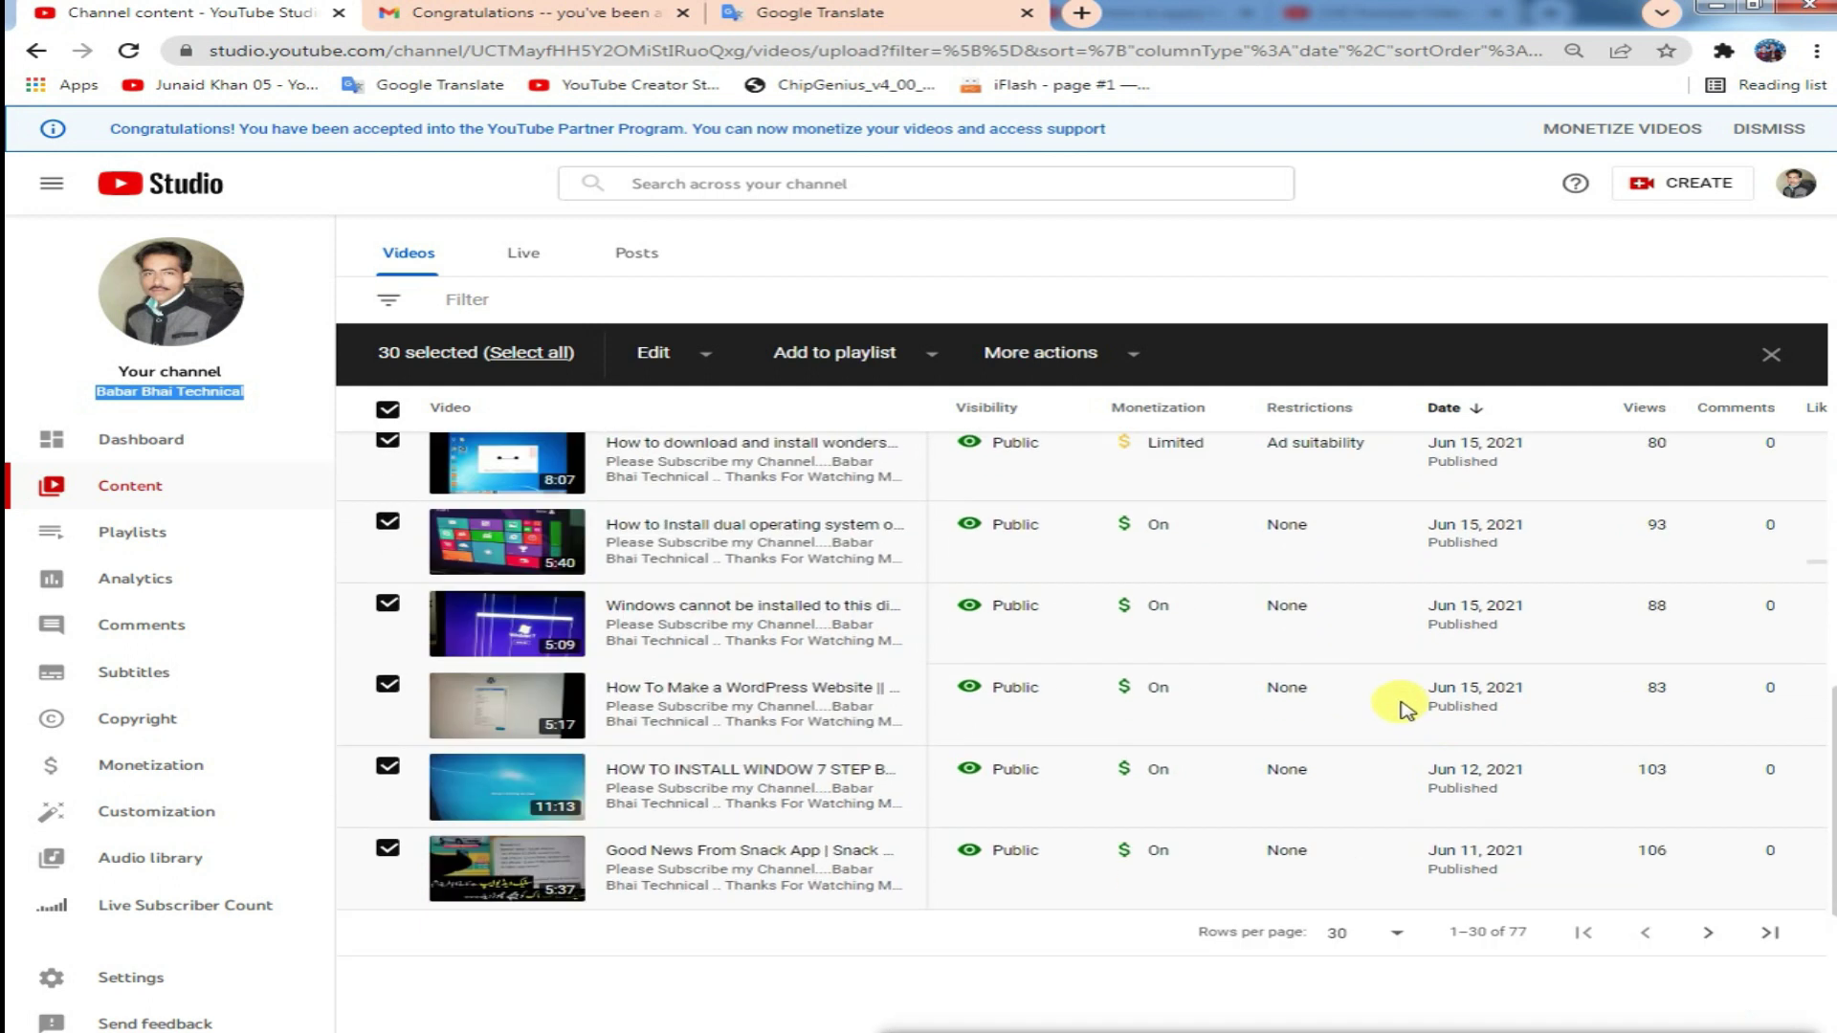
{"action": "left_click", "coordinate": [1705, 937]}
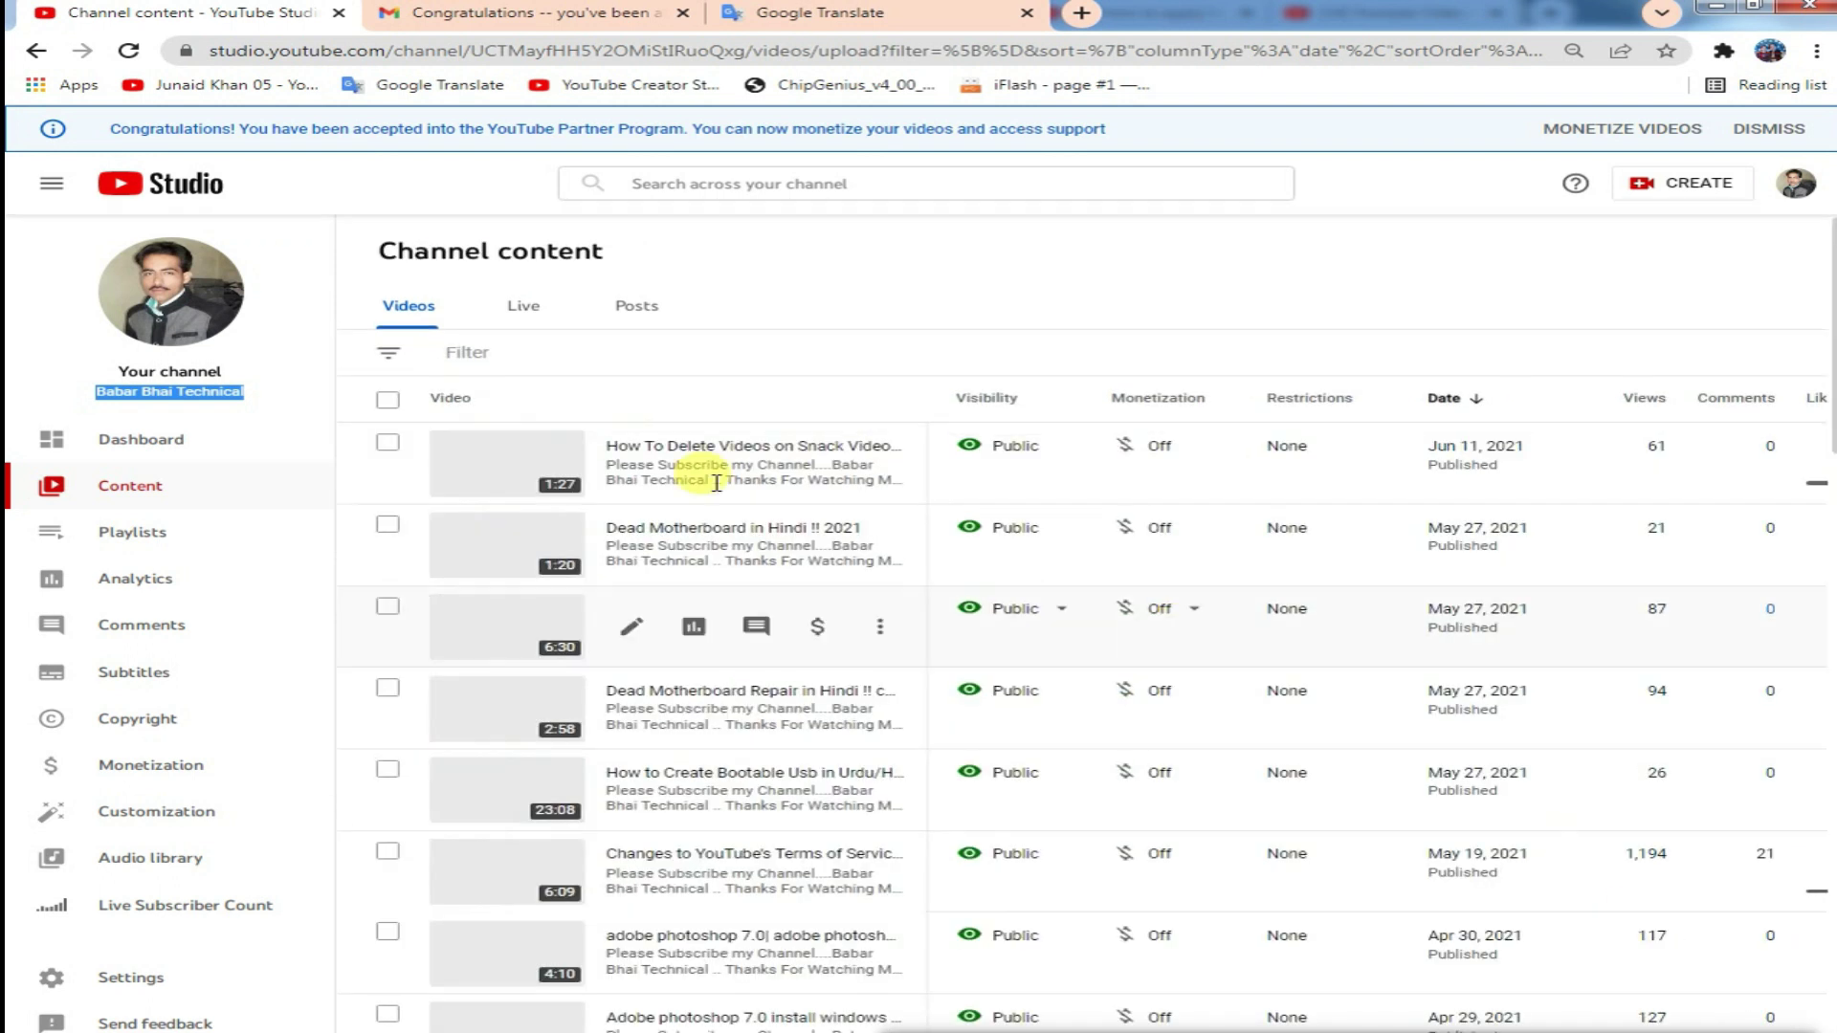
- Select all 30 videos on the second page and bulk-update their monetization to On, acknowledging the implications of the action
{"action": "left_click", "coordinate": [387, 400]}
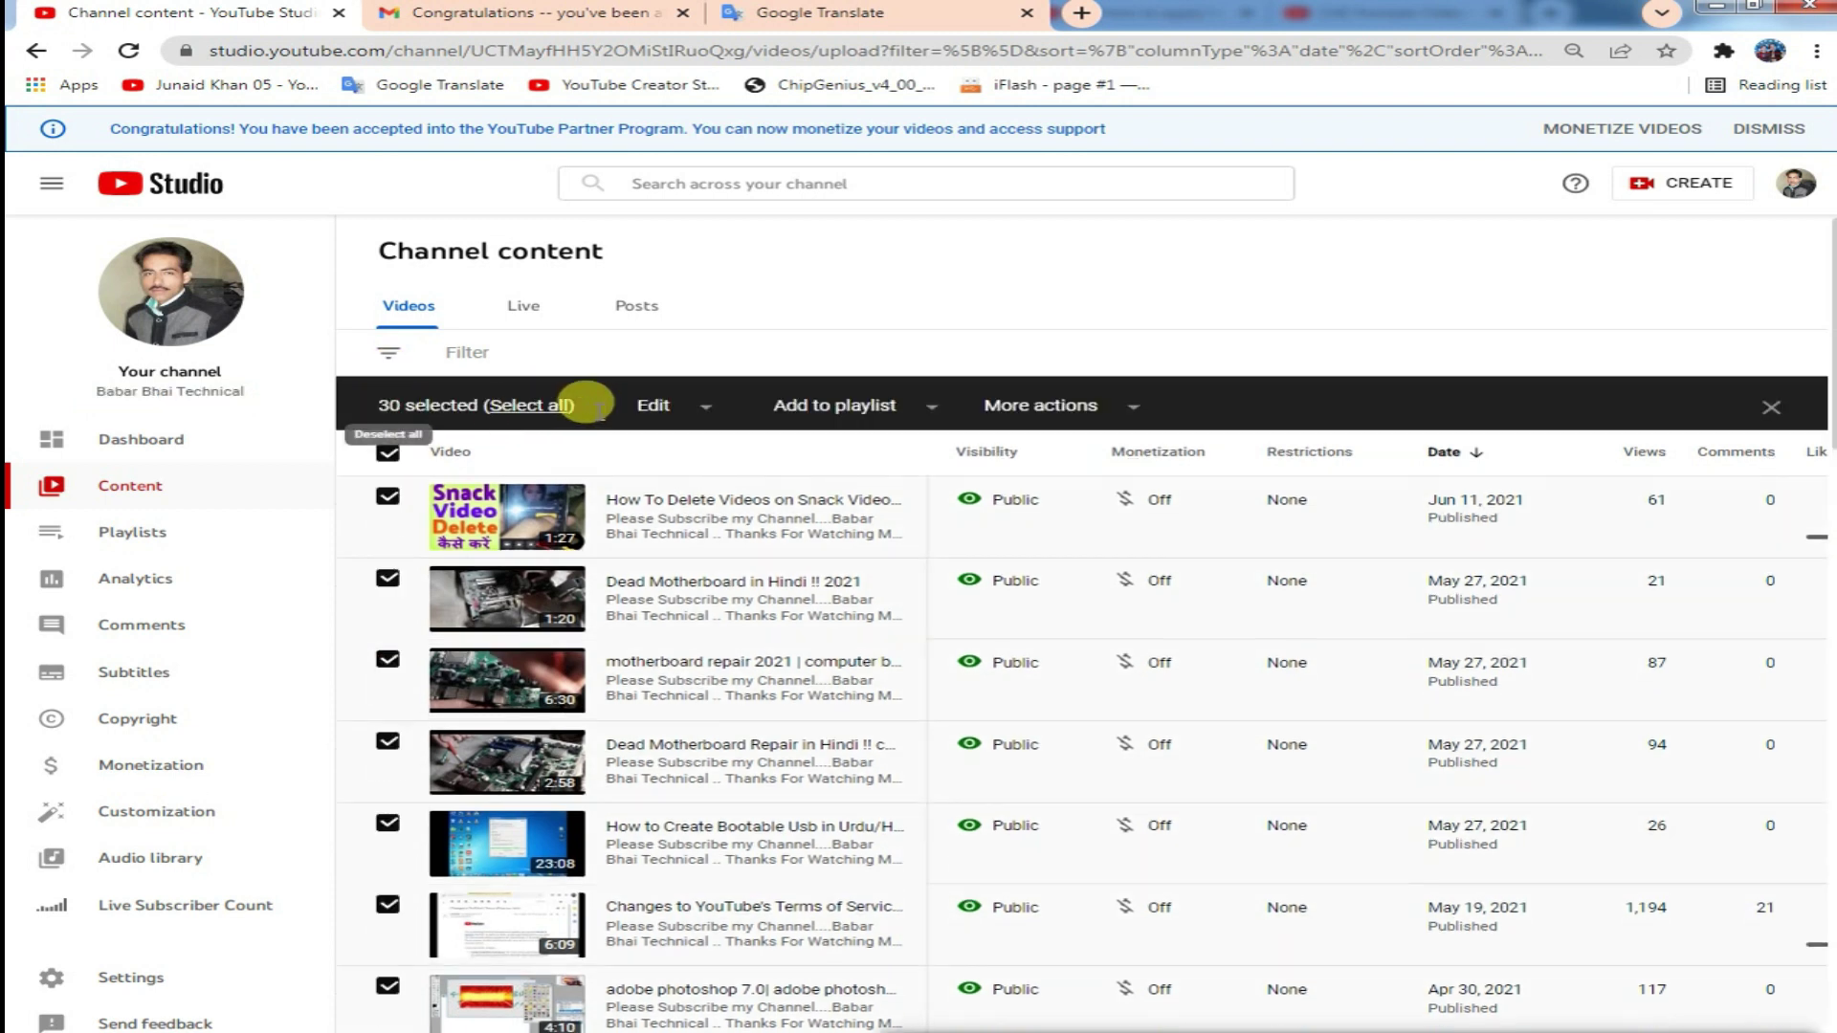
{"action": "left_click", "coordinate": [897, 410]}
{"action": "left_click", "coordinate": [698, 410]}
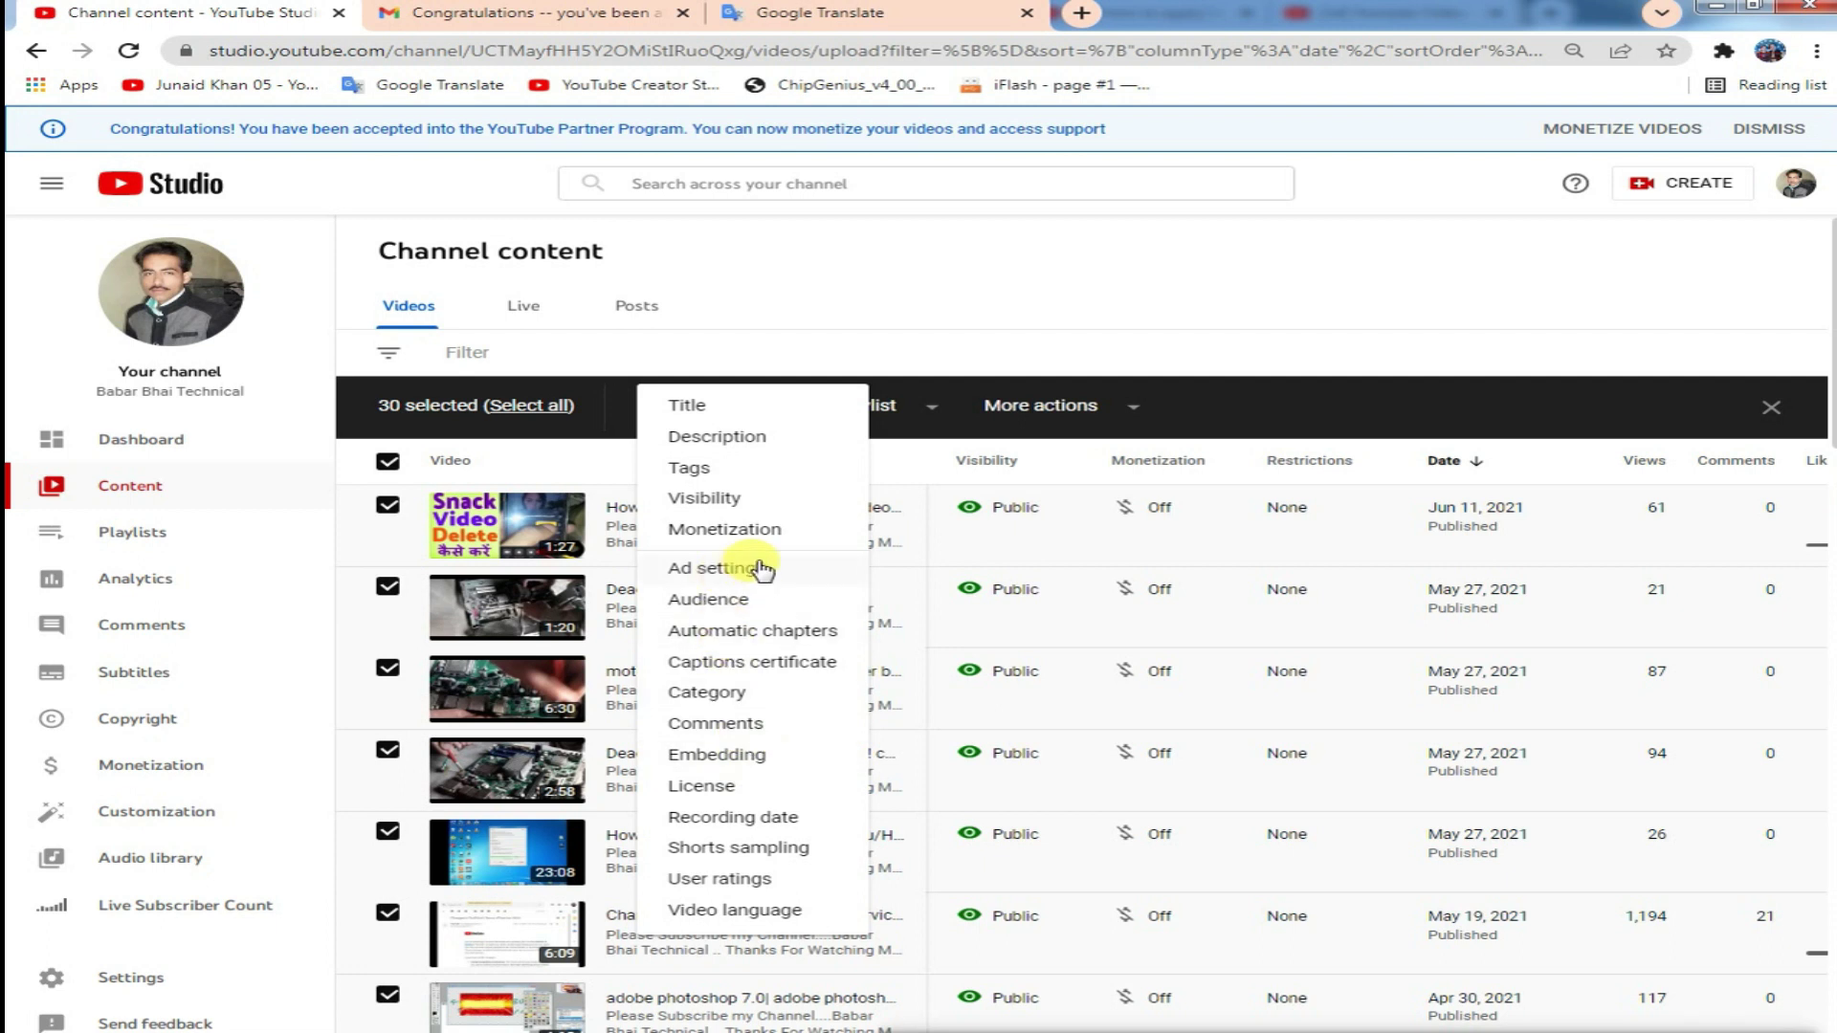
{"action": "left_click", "coordinate": [725, 530]}
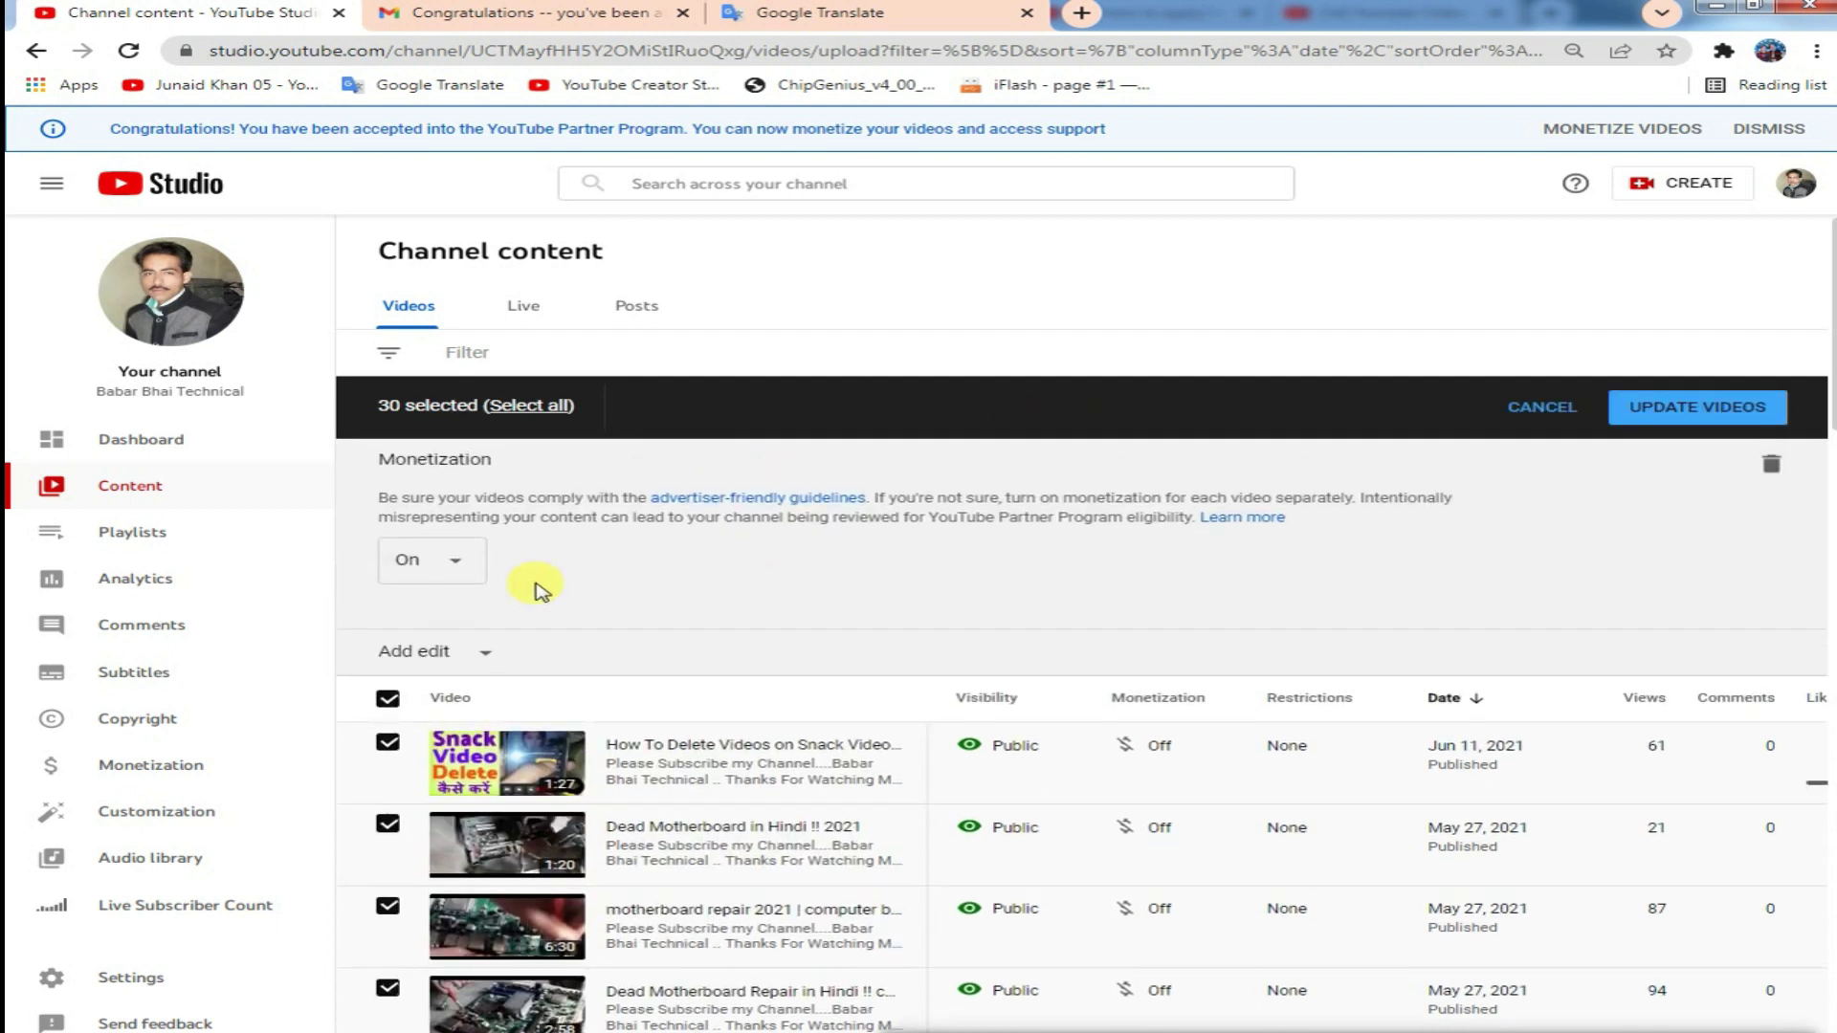
{"action": "left_click", "coordinate": [1672, 408]}
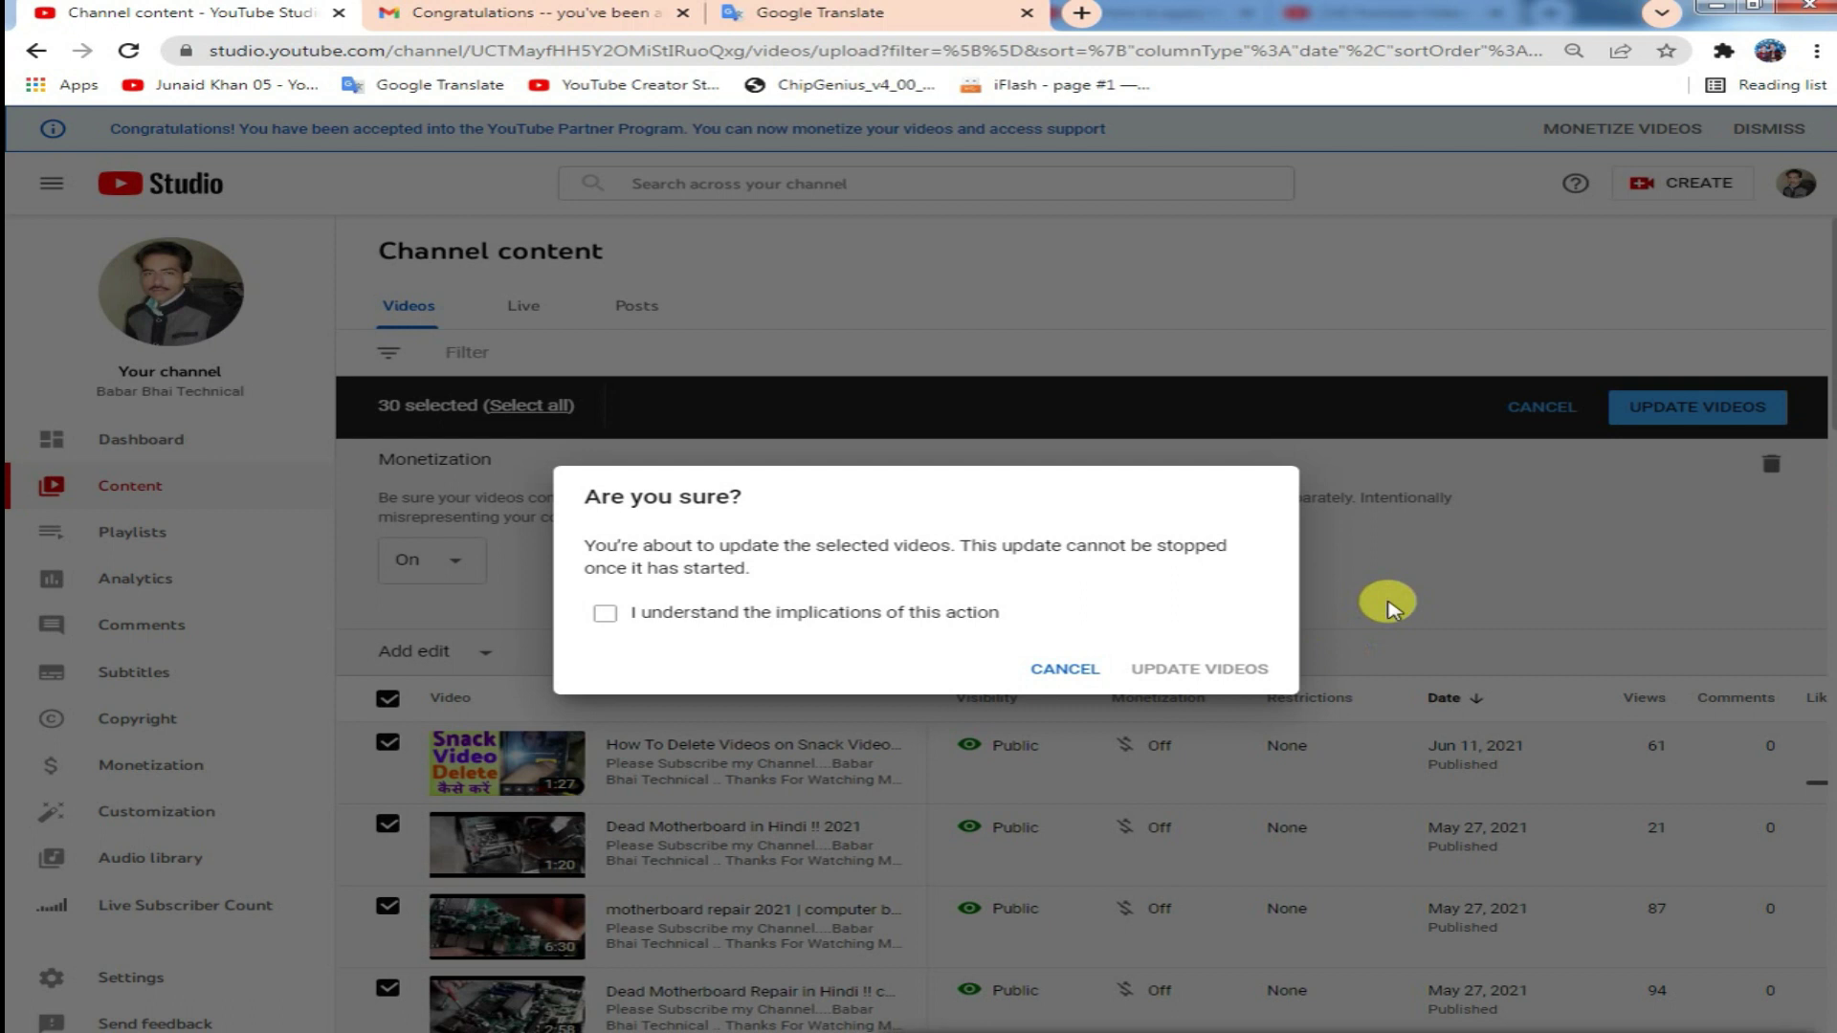
{"action": "left_click", "coordinate": [787, 618]}
{"action": "left_click", "coordinate": [1196, 668]}
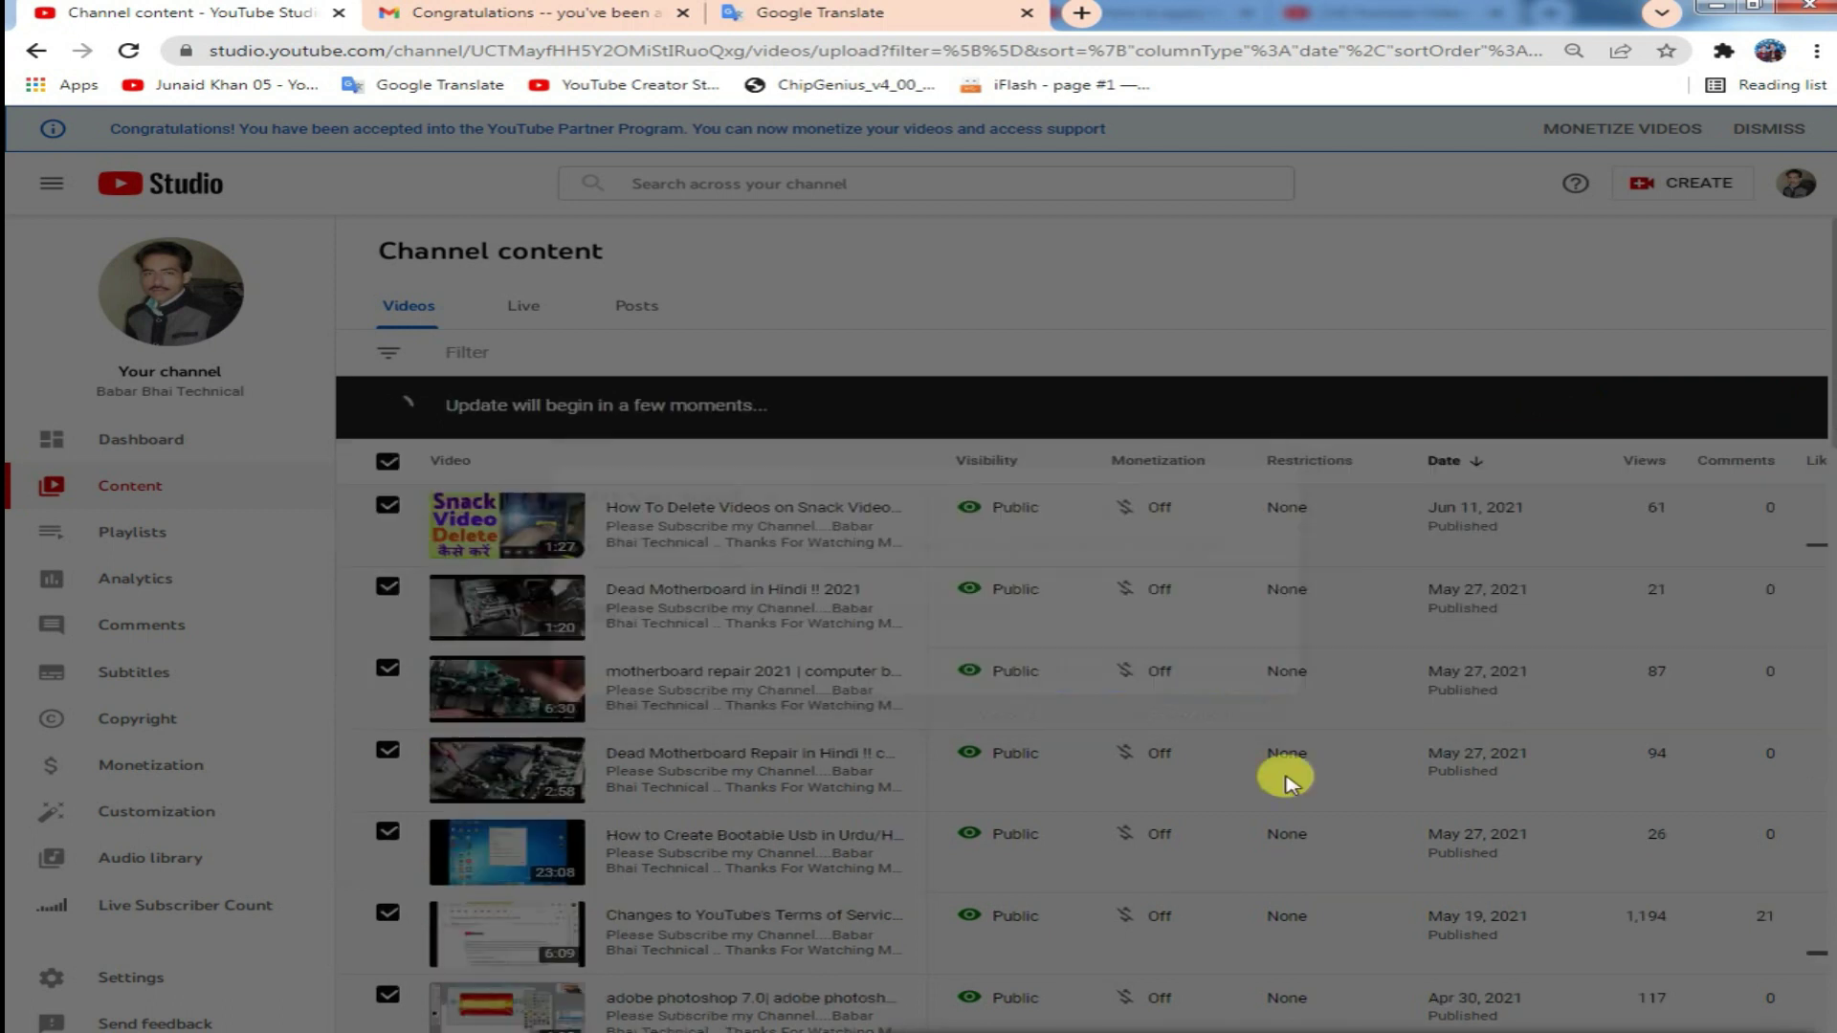